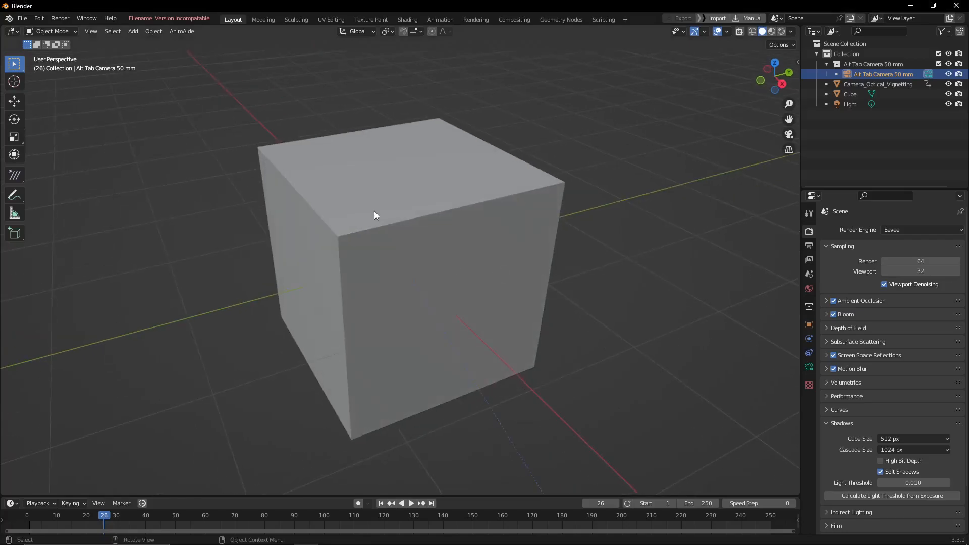
Switch to Firefox, view the download options of the blender_pip repository on GitHub, and return to Blender.
{"action": "left_click", "coordinate": [40, 18]}
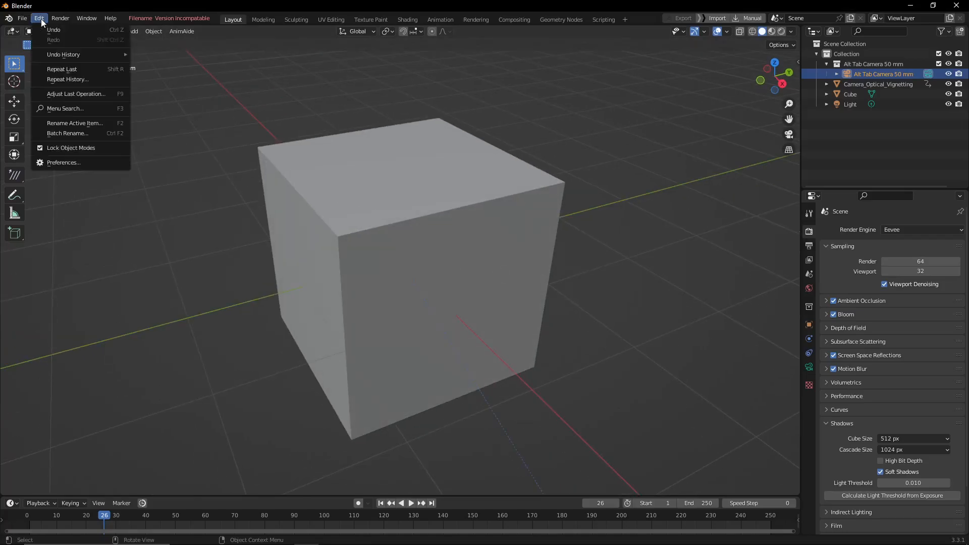
{"action": "left_click_drag", "start_coordinate": [0, 48], "coordinate": [603, 1]}
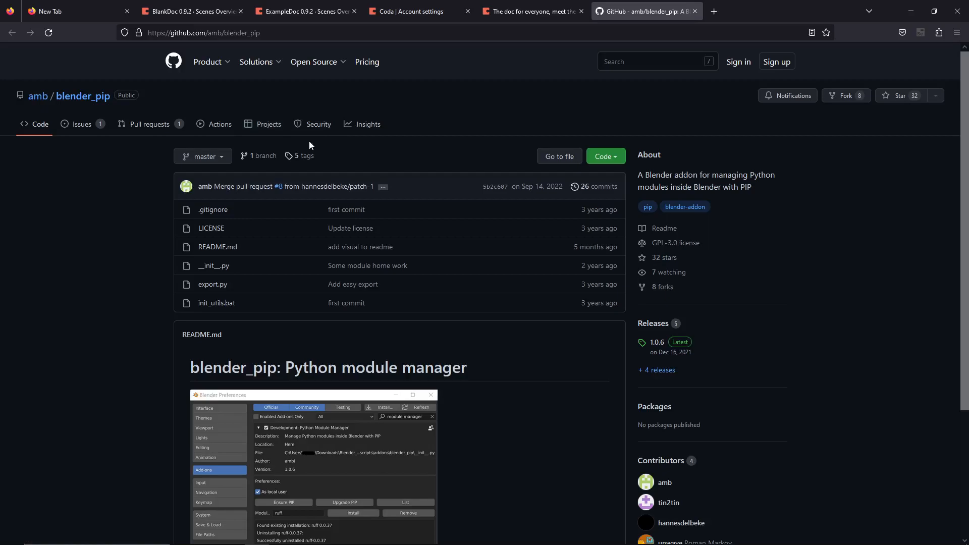
{"action": "left_click", "coordinate": [600, 158]}
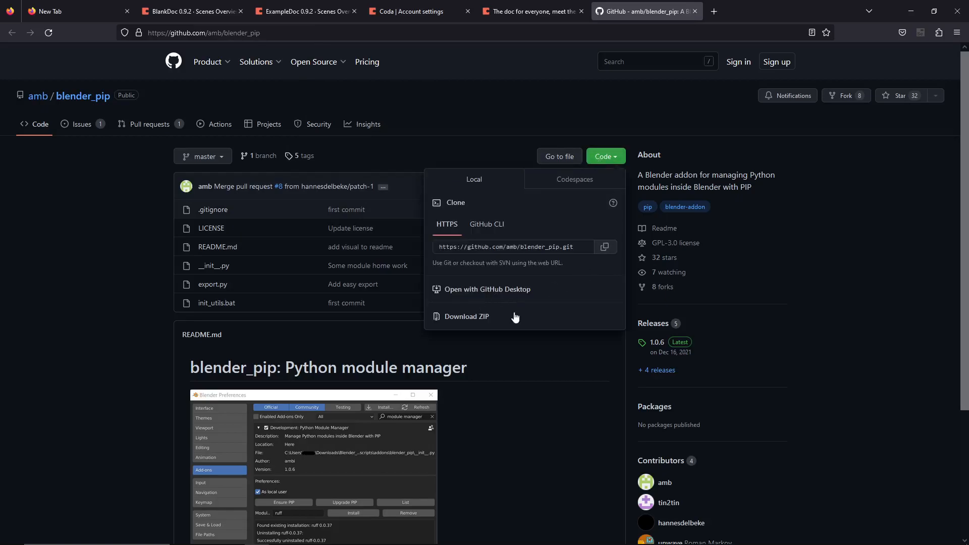
{"action": "left_click", "coordinate": [911, 11]}
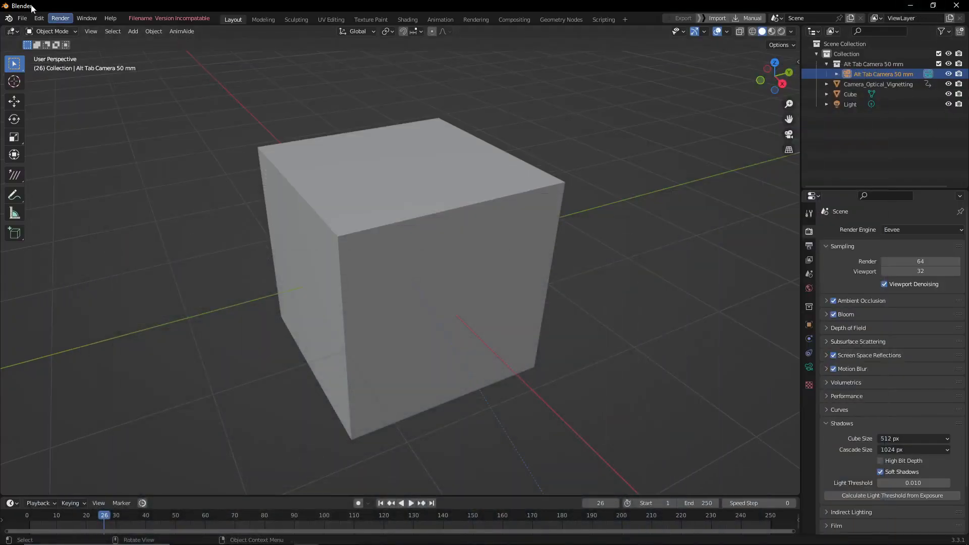
Install the add-on file blender_pip-master.zip from the Downloads folder through Blender's preferences.
{"action": "left_click", "coordinate": [39, 19]}
{"action": "left_click", "coordinate": [59, 162]}
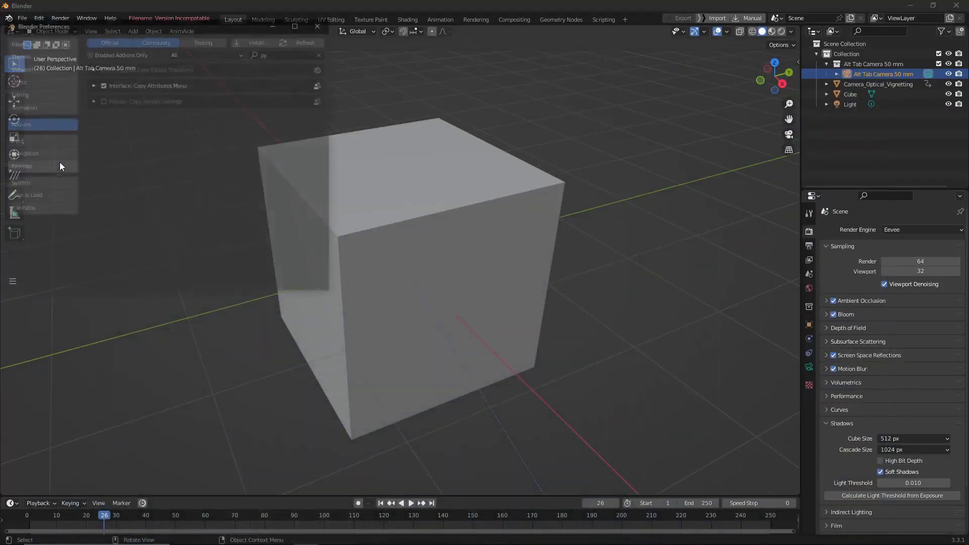
{"action": "left_click", "coordinate": [256, 41]}
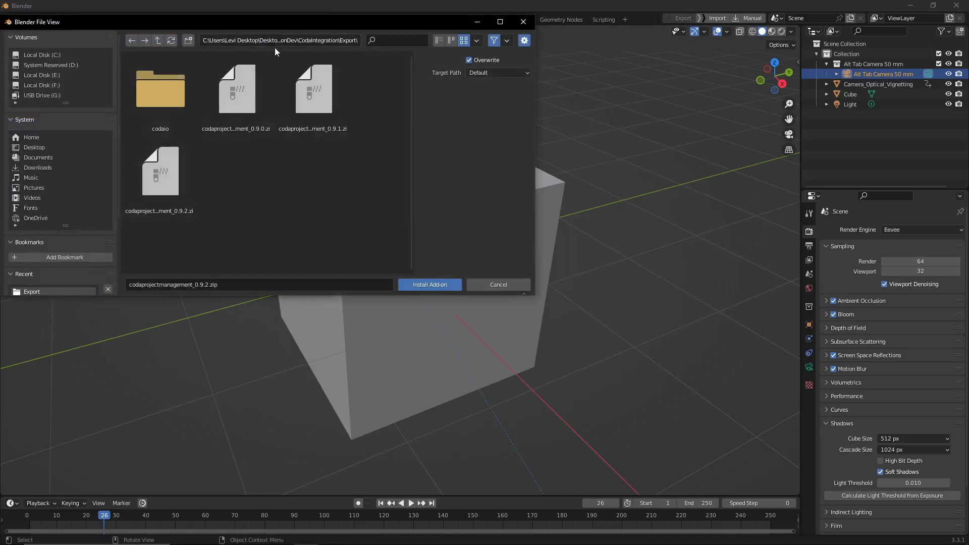
{"action": "scroll", "coordinate": [38, 204], "scroll_direction": "down", "scroll_amount": 4}
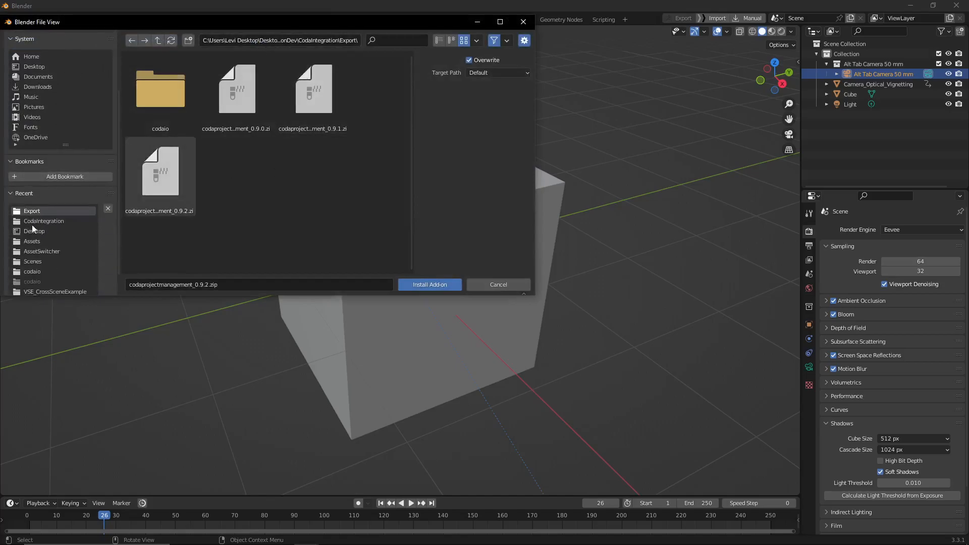
{"action": "scroll", "coordinate": [54, 202], "scroll_direction": "up", "scroll_amount": 2}
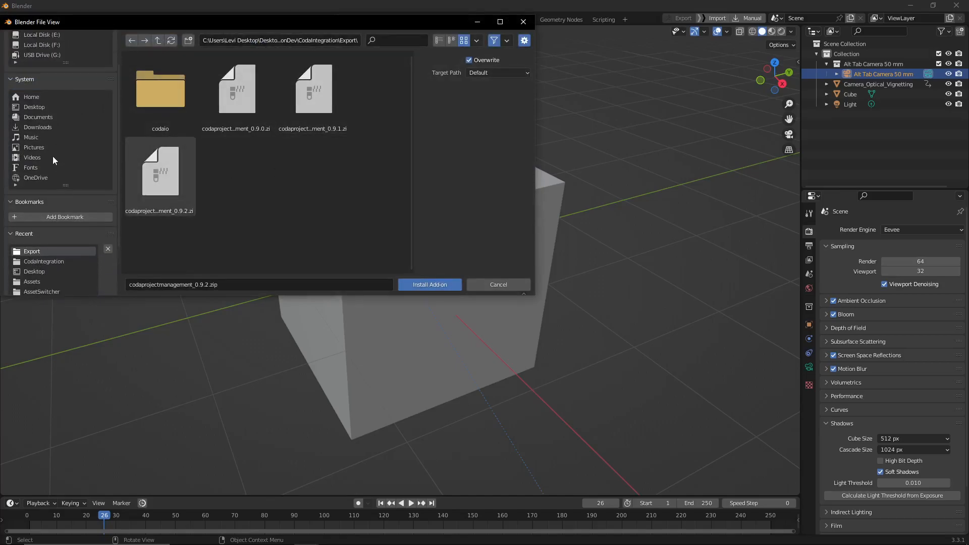
{"action": "left_click", "coordinate": [35, 108]}
{"action": "left_click", "coordinate": [36, 128]}
{"action": "scroll", "coordinate": [262, 166], "scroll_direction": "down", "scroll_amount": 8}
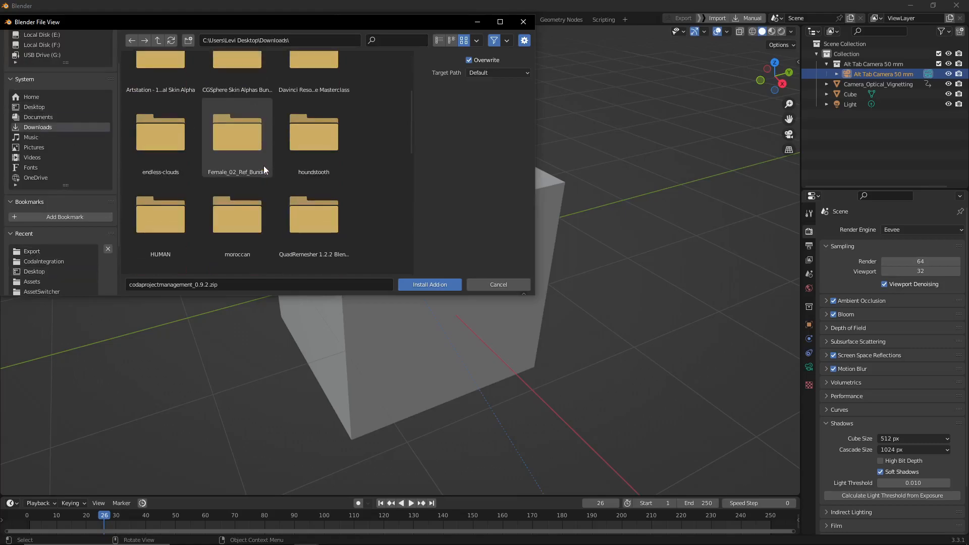
{"action": "scroll", "coordinate": [303, 180], "scroll_direction": "down", "scroll_amount": 3}
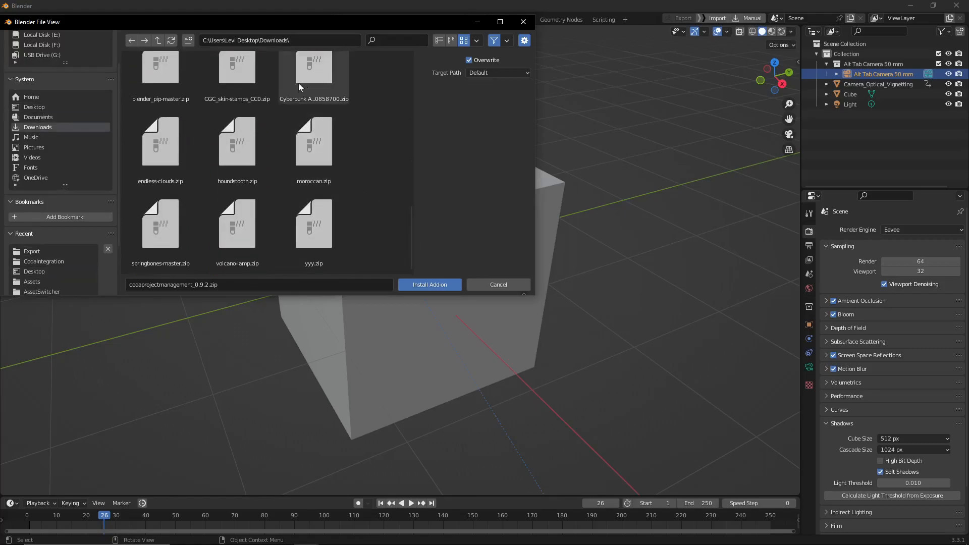
{"action": "scroll", "coordinate": [160, 151], "scroll_direction": "up", "scroll_amount": 2}
{"action": "left_click", "coordinate": [160, 90]}
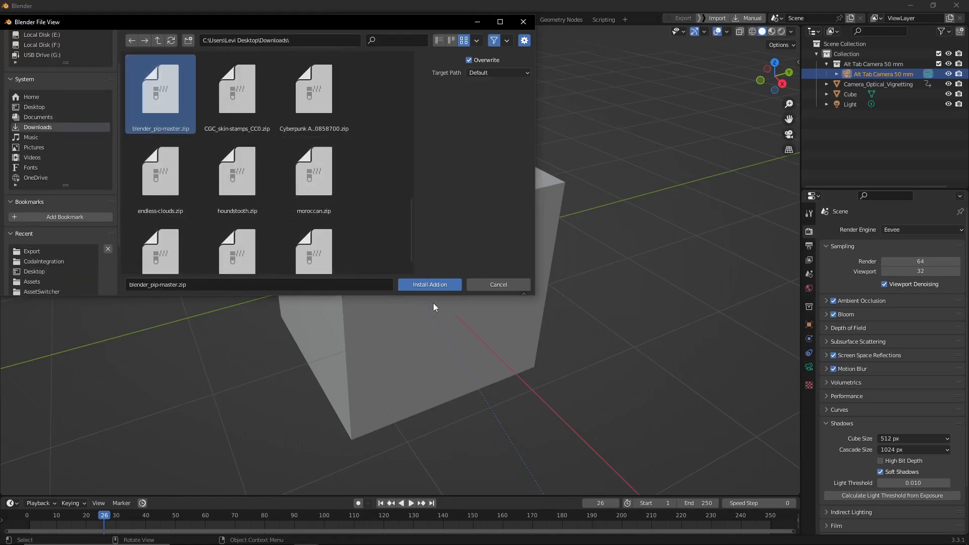
{"action": "left_click", "coordinate": [429, 284]}
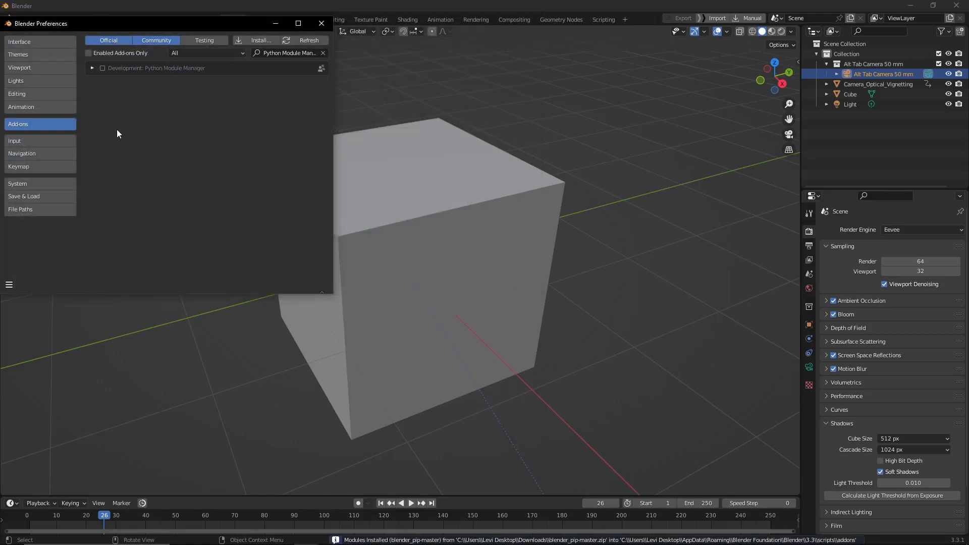
Enable the Python Module Manager add-on, use it to install the codaio module, and review the output.
{"action": "left_click", "coordinate": [103, 69]}
{"action": "left_click", "coordinate": [92, 68]}
{"action": "left_click", "coordinate": [143, 192]}
{"action": "type", "text": "codaic"}
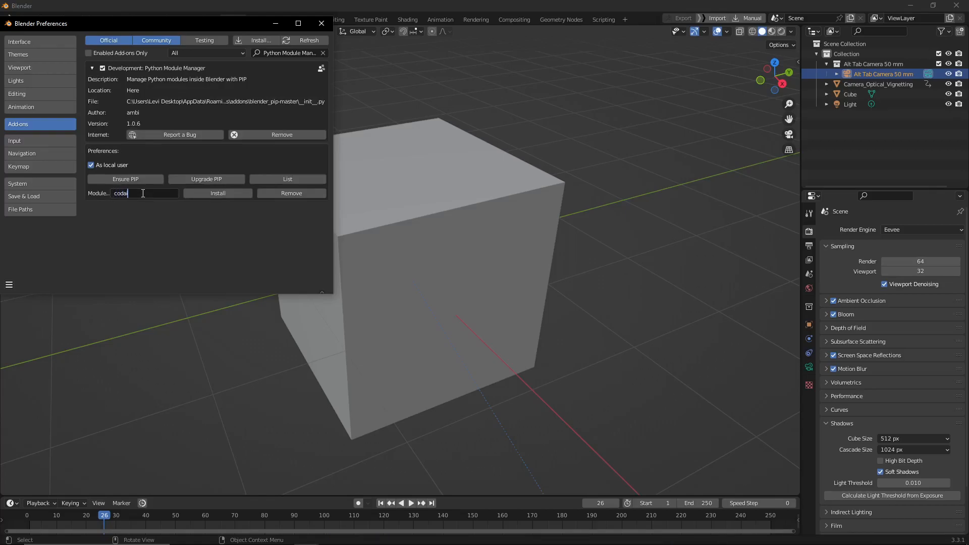
{"action": "left_click", "coordinate": [218, 195]}
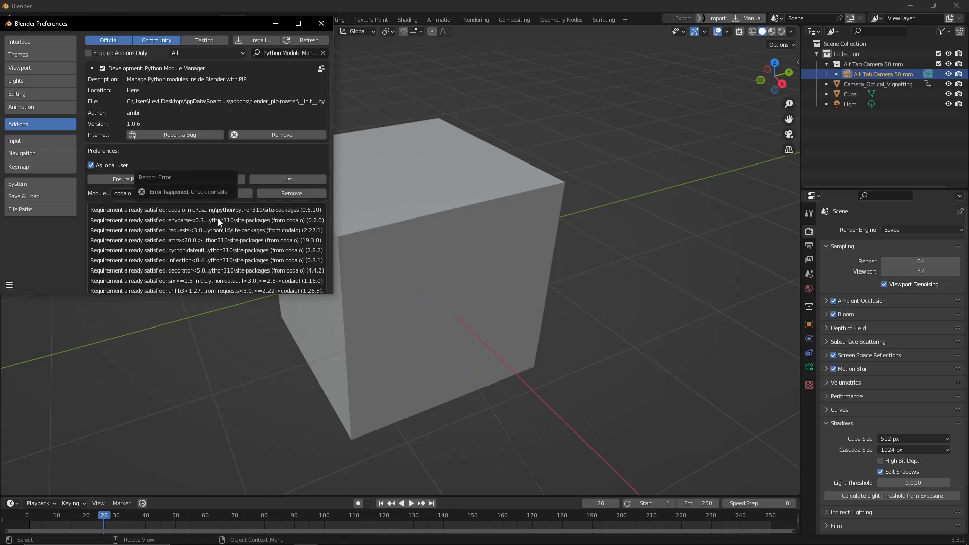
{"action": "scroll", "coordinate": [198, 251], "scroll_direction": "down", "scroll_amount": 3}
{"action": "scroll", "coordinate": [198, 251], "scroll_direction": "down", "scroll_amount": 1}
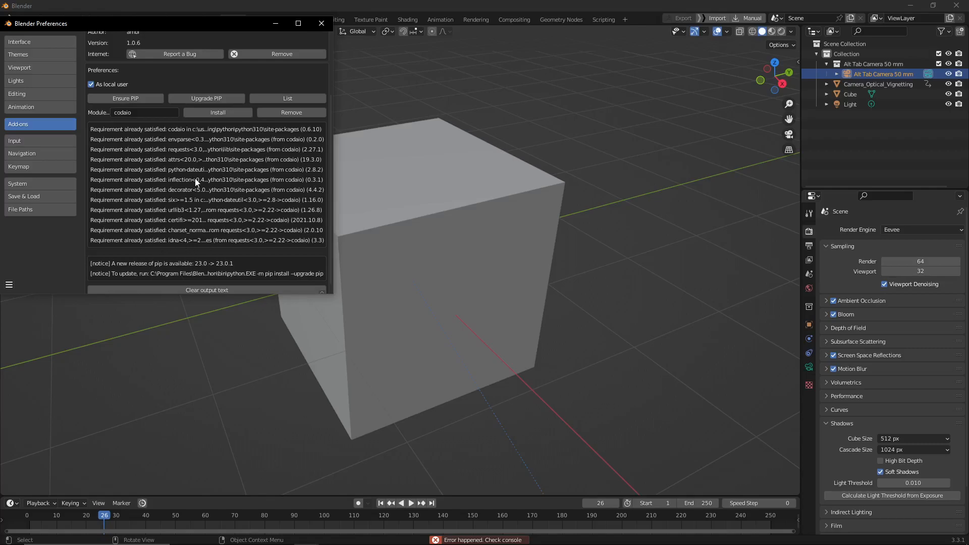
{"action": "scroll", "coordinate": [257, 175], "scroll_direction": "up", "scroll_amount": 4}
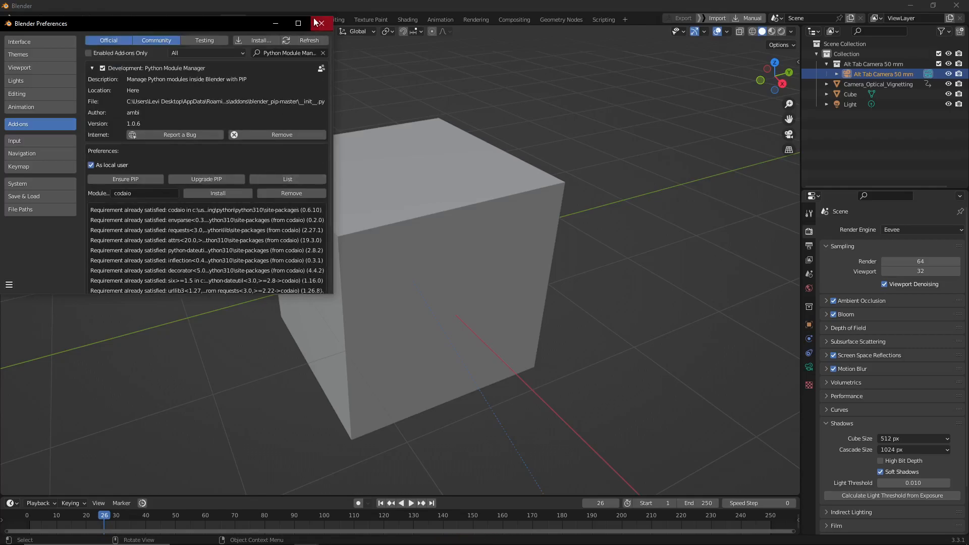
Install codaprojectmanagement_0.9.2.zip from the Export folder, then enable the CodaProjectManagement add-on and expand its details.
{"action": "left_click", "coordinate": [268, 41]}
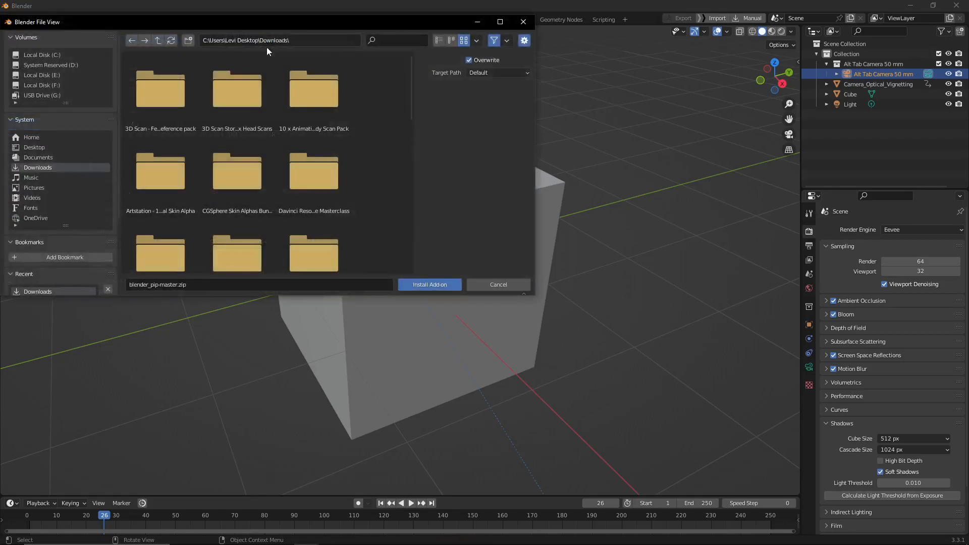
{"action": "scroll", "coordinate": [58, 171], "scroll_direction": "down", "scroll_amount": 4}
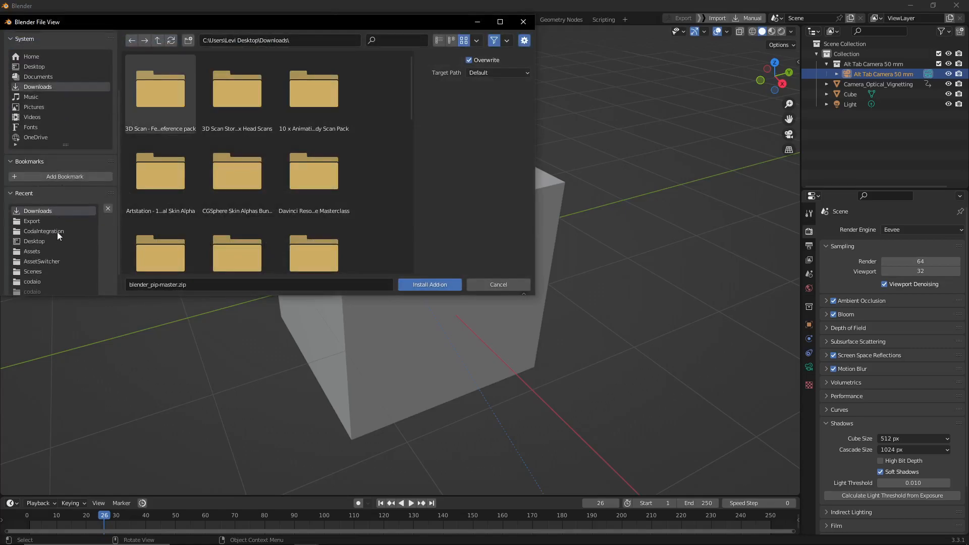
{"action": "left_click", "coordinate": [47, 220]}
{"action": "left_click", "coordinate": [162, 165]}
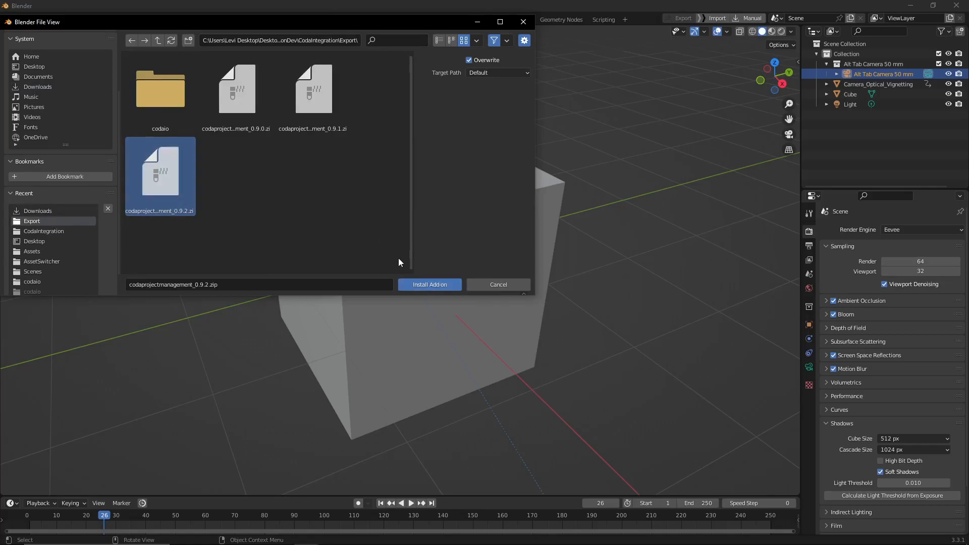
{"action": "left_click", "coordinate": [426, 284]}
{"action": "left_click", "coordinate": [102, 68]}
{"action": "left_click", "coordinate": [92, 68]}
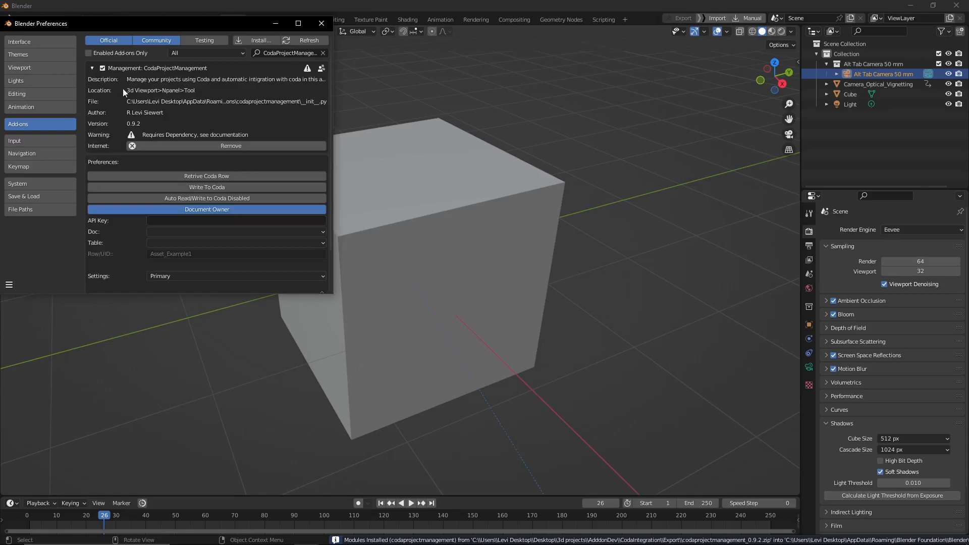
Paste the Coda API key into the API Key field of the CodaProjectManagement preferences.
{"action": "scroll", "coordinate": [121, 91], "scroll_direction": "down", "scroll_amount": 3}
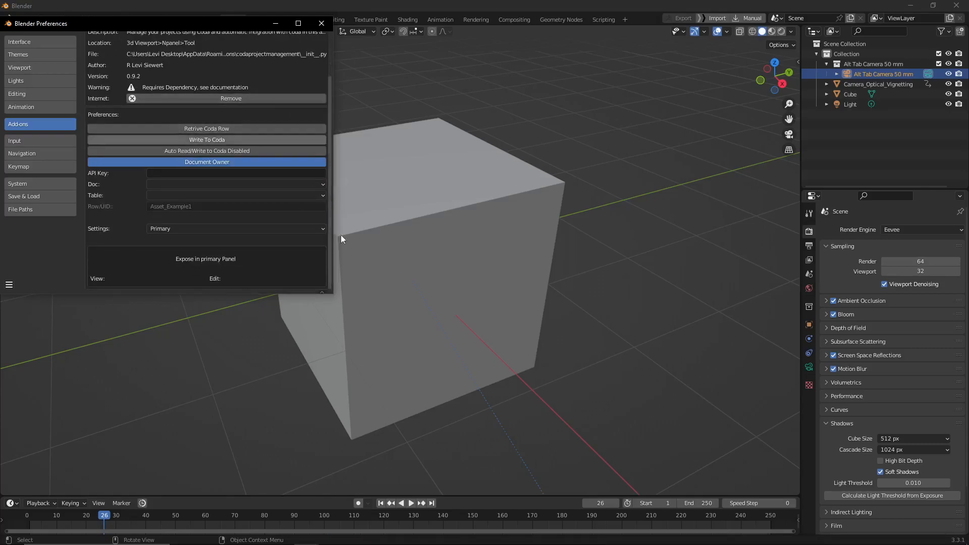
{"action": "scroll", "coordinate": [217, 188], "scroll_direction": "up", "scroll_amount": 3}
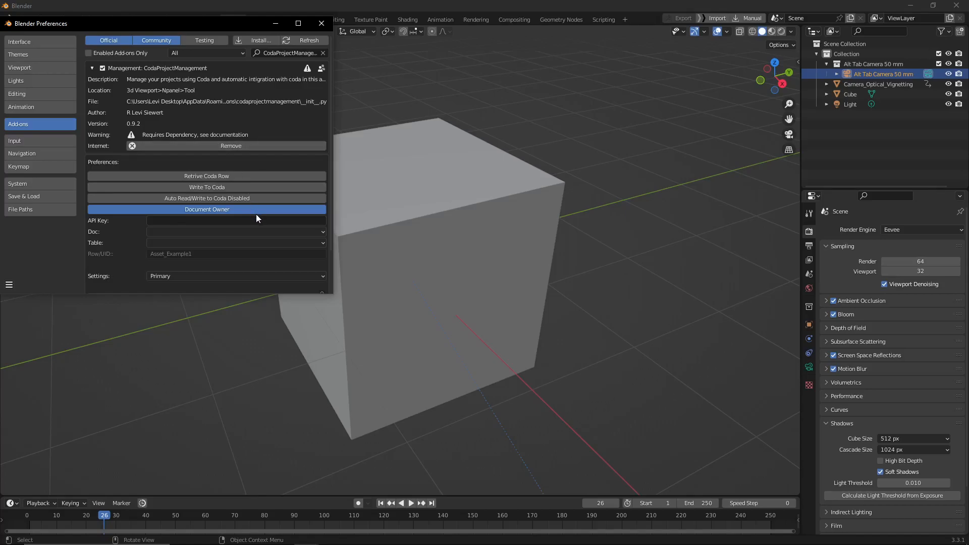
{"action": "scroll", "coordinate": [256, 214], "scroll_direction": "down", "scroll_amount": 3}
{"action": "left_click", "coordinate": [162, 175]}
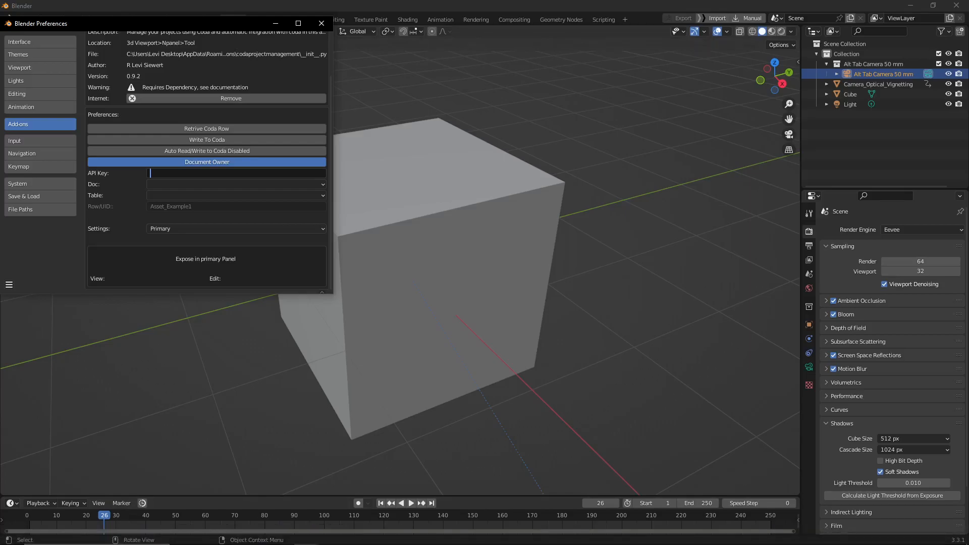
{"action": "key", "text": "alt+Tab"}
{"action": "key", "text": "ctrl+v"}
{"action": "left_click", "coordinate": [122, 188]}
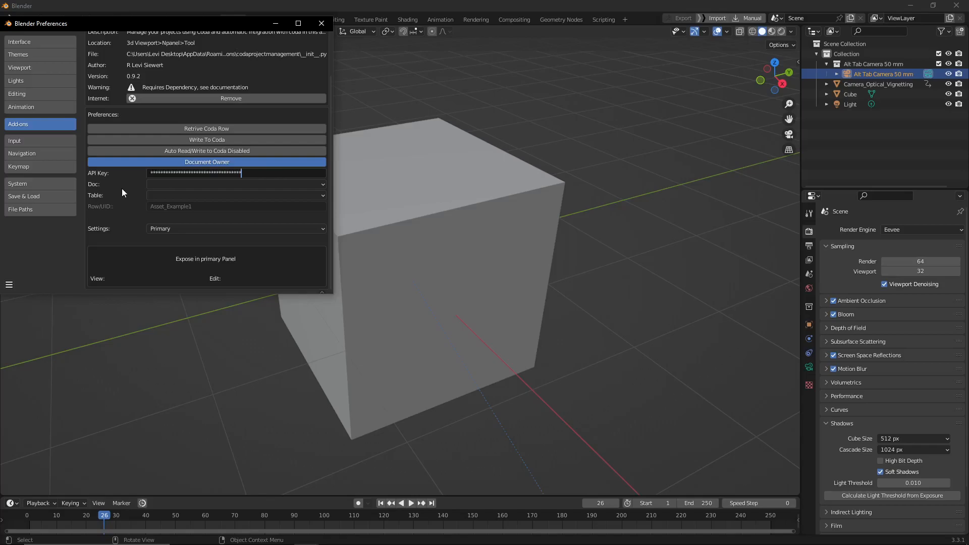
Retrieve the Coda row to load the doc and table, and dismiss the dialog.
{"action": "left_click", "coordinate": [216, 129]}
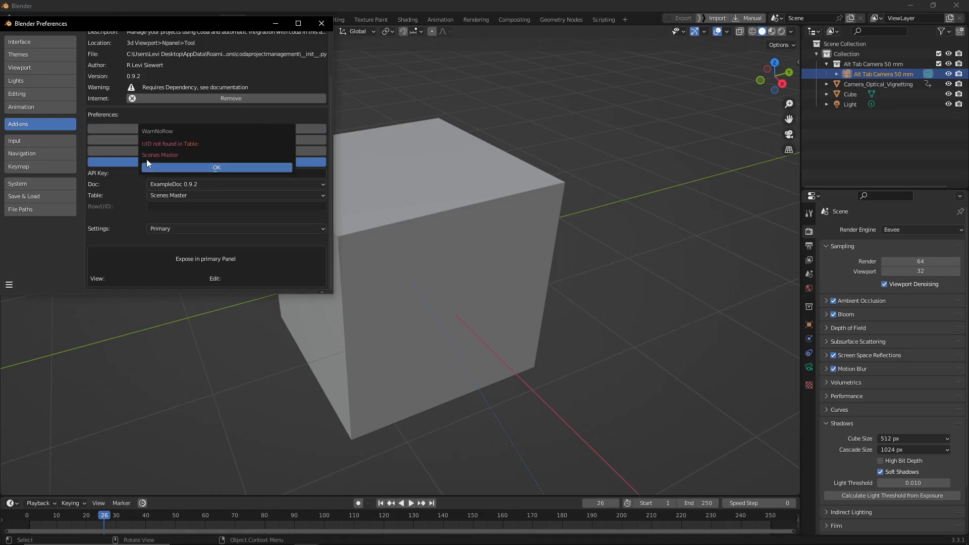
{"action": "left_click", "coordinate": [204, 166]}
{"action": "left_click", "coordinate": [204, 195]}
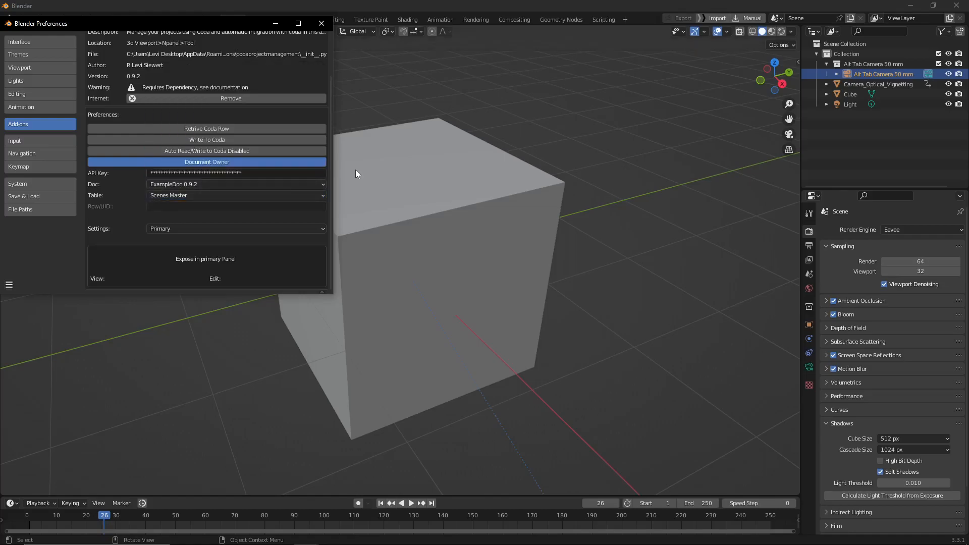
Split the 3D viewport vertically and change the new area to a Text Editor, moving the Preferences window clear.
{"action": "left_click_drag", "start_coordinate": [202, 22], "coordinate": [395, 38]}
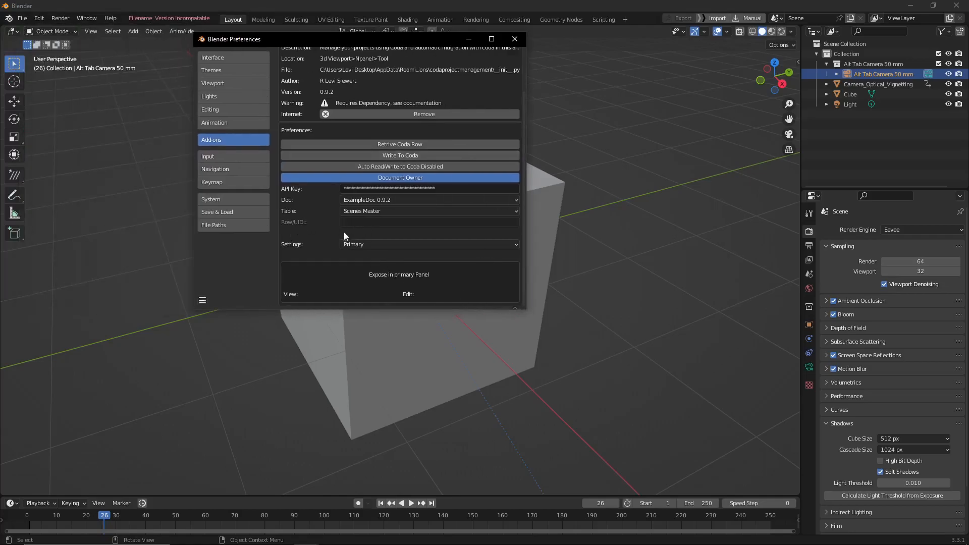
{"action": "left_click_drag", "start_coordinate": [252, 37], "coordinate": [321, 73]}
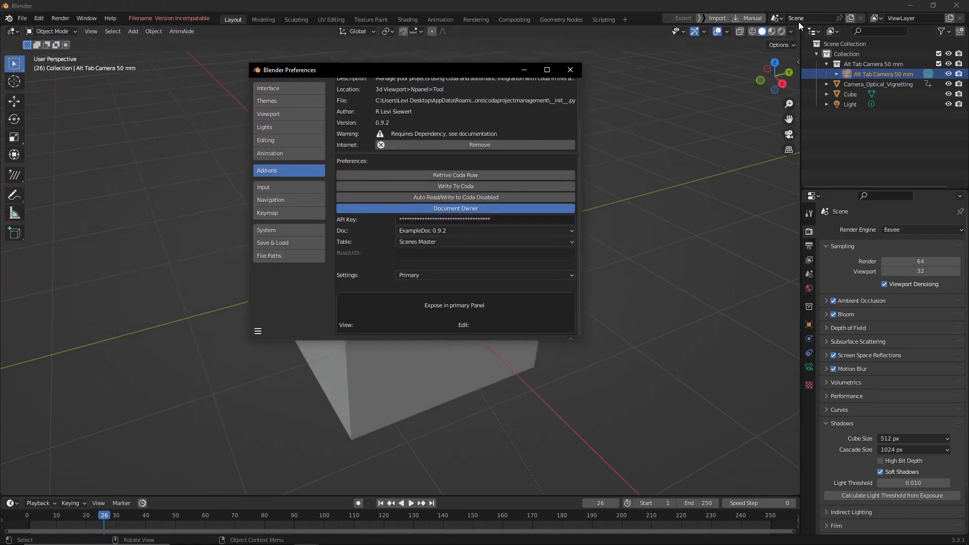
{"action": "left_click_drag", "start_coordinate": [799, 26], "coordinate": [580, 101]}
{"action": "left_click", "coordinate": [589, 31]}
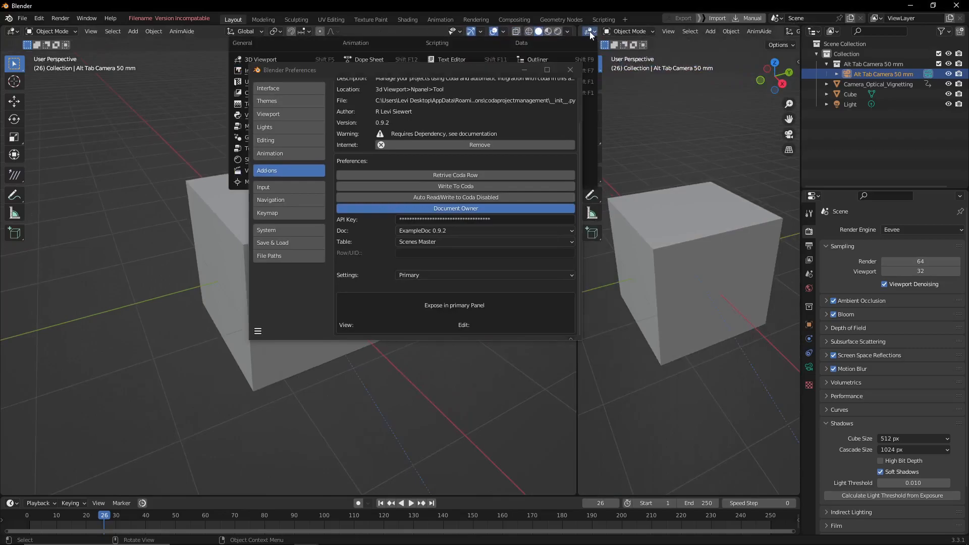
{"action": "left_click_drag", "start_coordinate": [517, 72], "coordinate": [297, 250]}
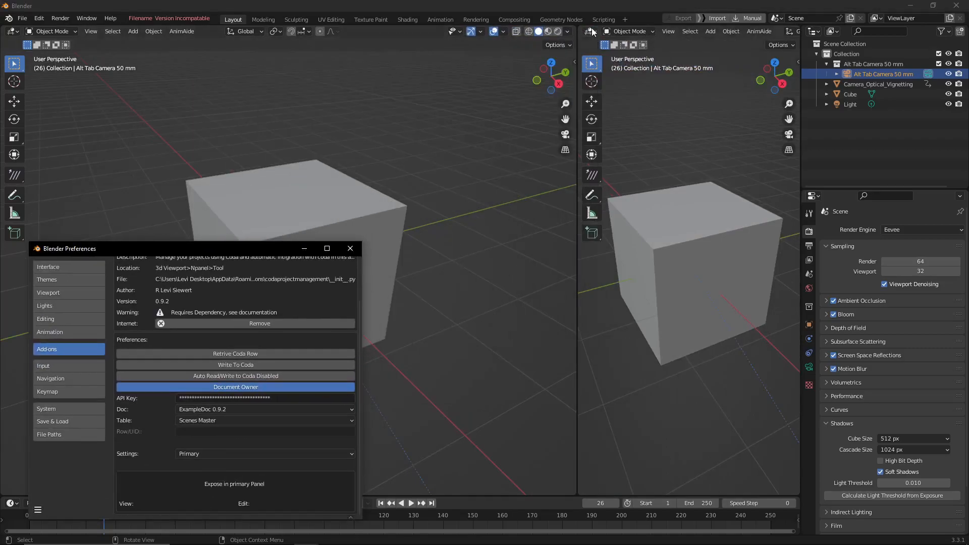
{"action": "left_click", "coordinate": [477, 61]}
Load the existing Text data-block in the Text Editor and widen that area.
{"action": "left_click", "coordinate": [688, 31]}
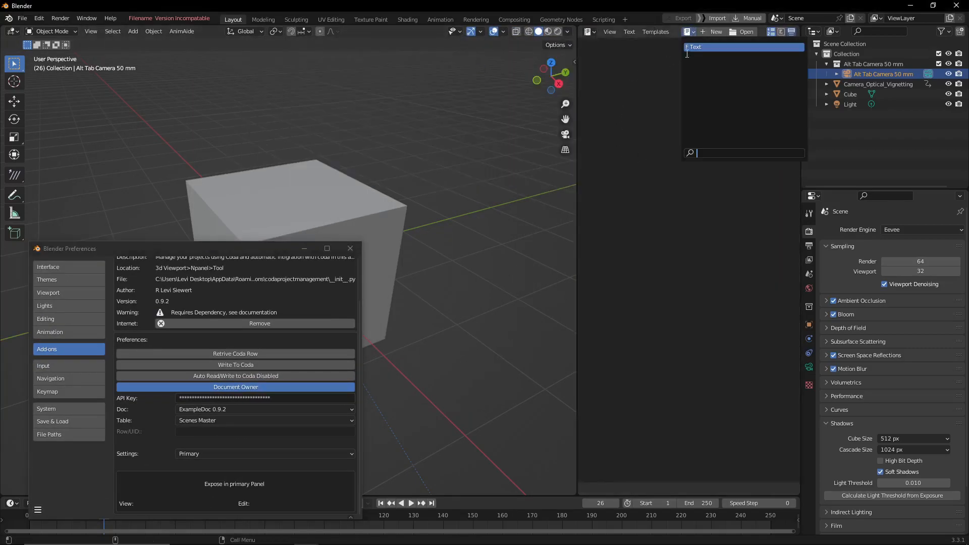
{"action": "left_click", "coordinate": [688, 50]}
{"action": "scroll", "coordinate": [588, 74], "scroll_direction": "up", "scroll_amount": 3}
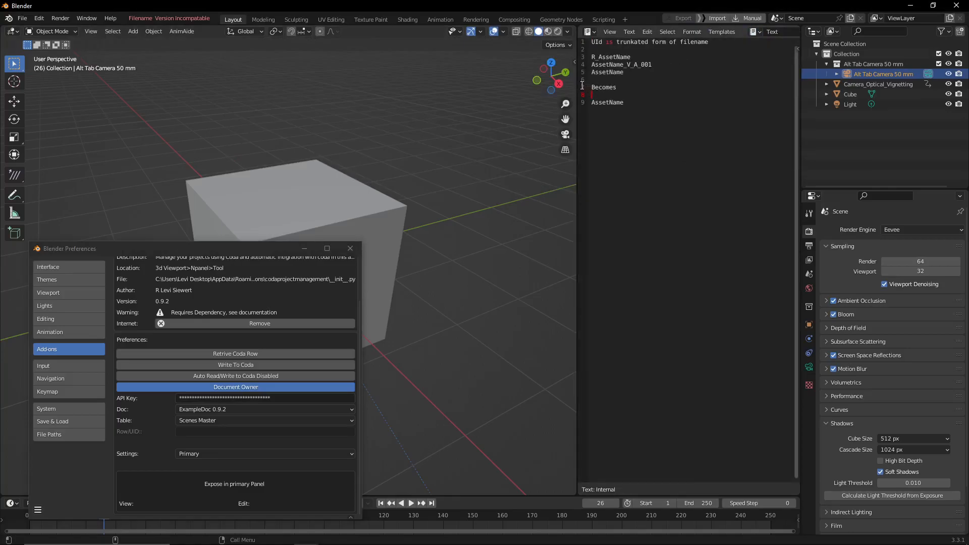
{"action": "left_click_drag", "start_coordinate": [578, 85], "coordinate": [497, 85]}
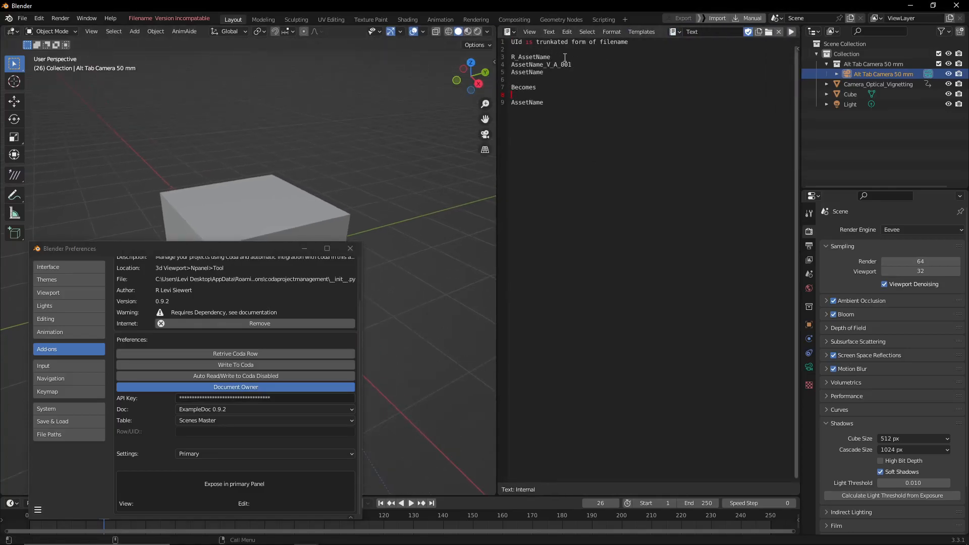
Highlight the example file names and the truncated UID form AssetName in the text notes.
{"action": "left_click_drag", "start_coordinate": [510, 64], "coordinate": [612, 65]}
{"action": "left_click", "coordinate": [600, 69]}
{"action": "left_click_drag", "start_coordinate": [564, 75], "coordinate": [509, 75]}
{"action": "left_click", "coordinate": [555, 87]}
{"action": "left_click_drag", "start_coordinate": [551, 105], "coordinate": [509, 107]}
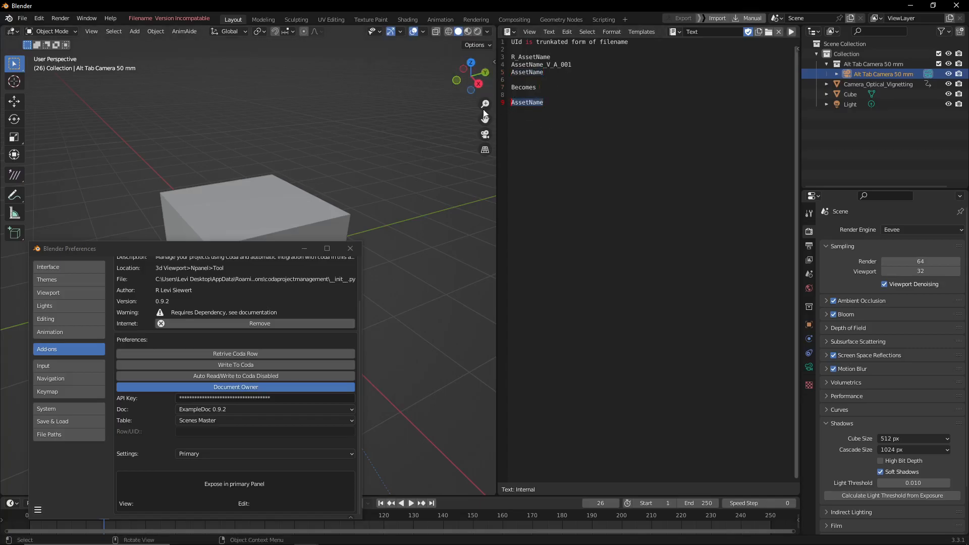
Move the Preferences window up beside the text notes to show the Coda add-on settings.
{"action": "left_click_drag", "start_coordinate": [240, 249], "coordinate": [365, 72]}
{"action": "scroll", "coordinate": [369, 211], "scroll_direction": "up", "scroll_amount": 1}
{"action": "scroll", "coordinate": [362, 236], "scroll_direction": "down", "scroll_amount": 1}
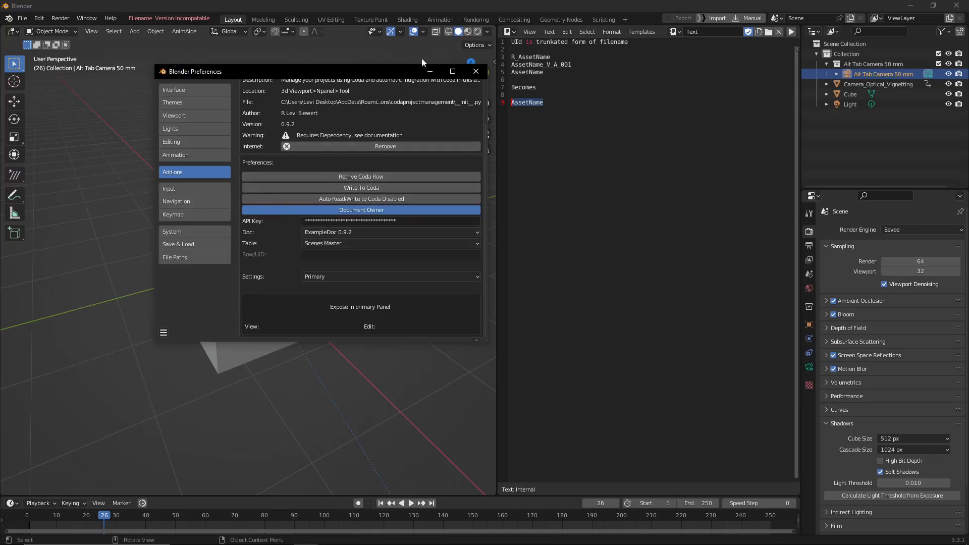
Highlight the three example file names, R_AssetName to AssetName, in the text notes.
{"action": "scroll", "coordinate": [417, 166], "scroll_direction": "up", "scroll_amount": 2}
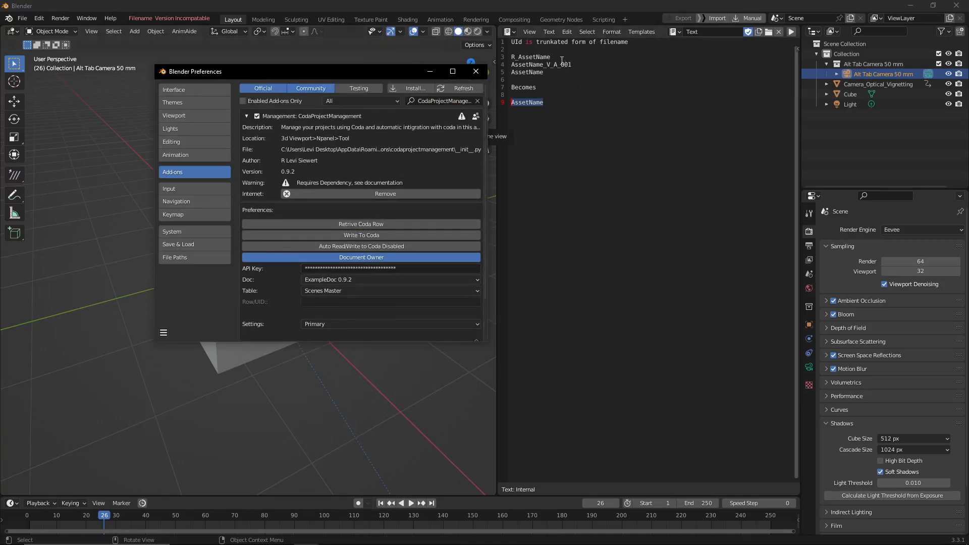
{"action": "left_click", "coordinate": [533, 71]}
{"action": "left_click_drag", "start_coordinate": [533, 72], "coordinate": [501, 56]}
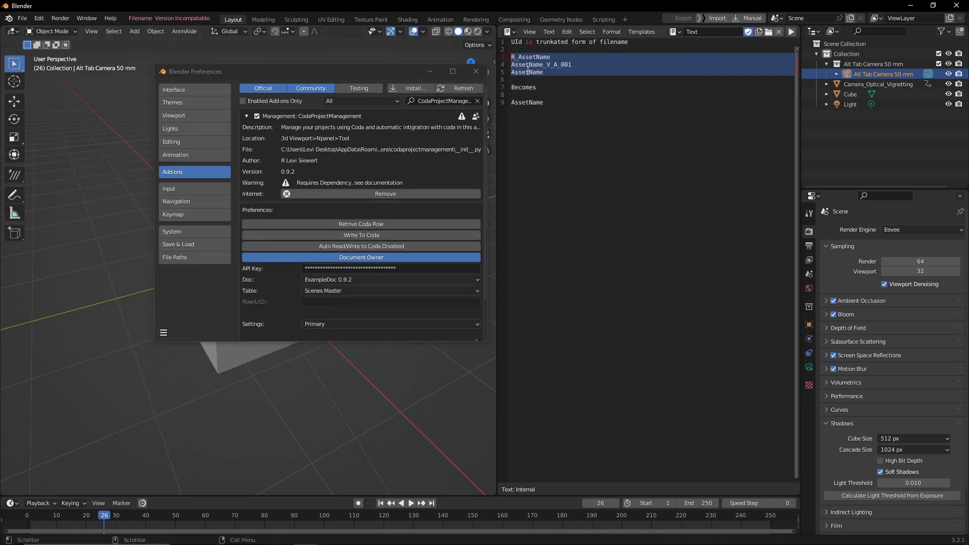
Switch the add-on settings to Inject and set the UID Override to Asset_Example1.
{"action": "scroll", "coordinate": [384, 158], "scroll_direction": "down", "scroll_amount": 2}
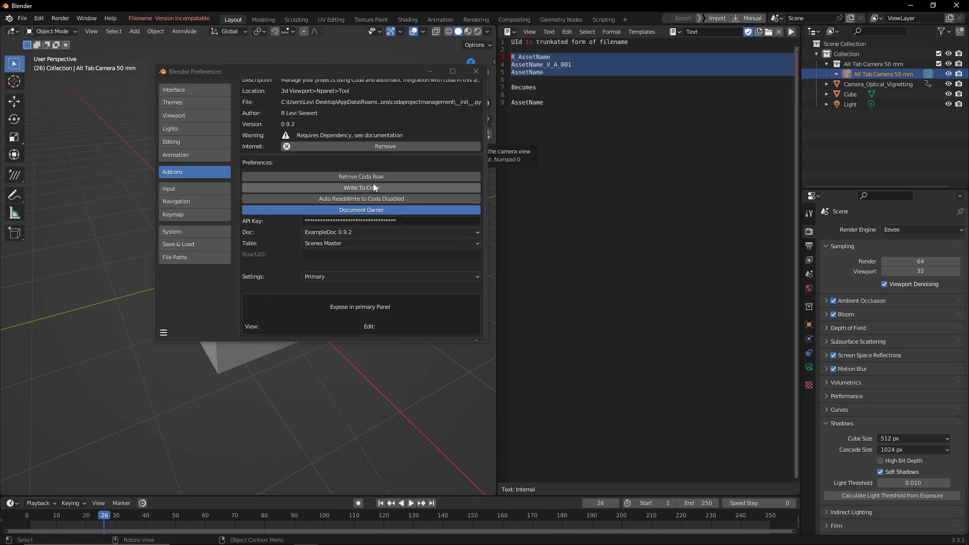
{"action": "left_click", "coordinate": [338, 275]}
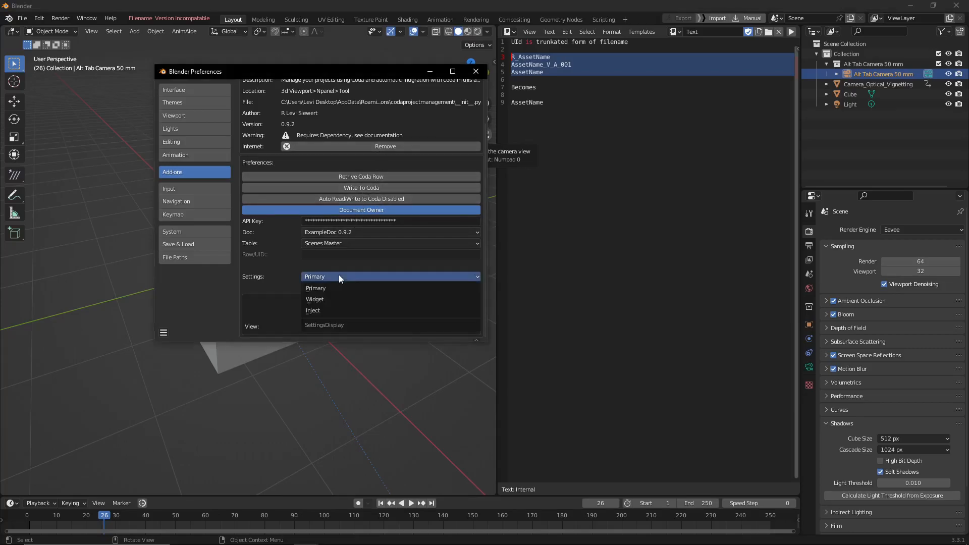
{"action": "left_click", "coordinate": [335, 312]}
{"action": "scroll", "coordinate": [341, 300], "scroll_direction": "down", "scroll_amount": 5}
{"action": "left_click", "coordinate": [328, 202]}
{"action": "type", "text": "Example"}
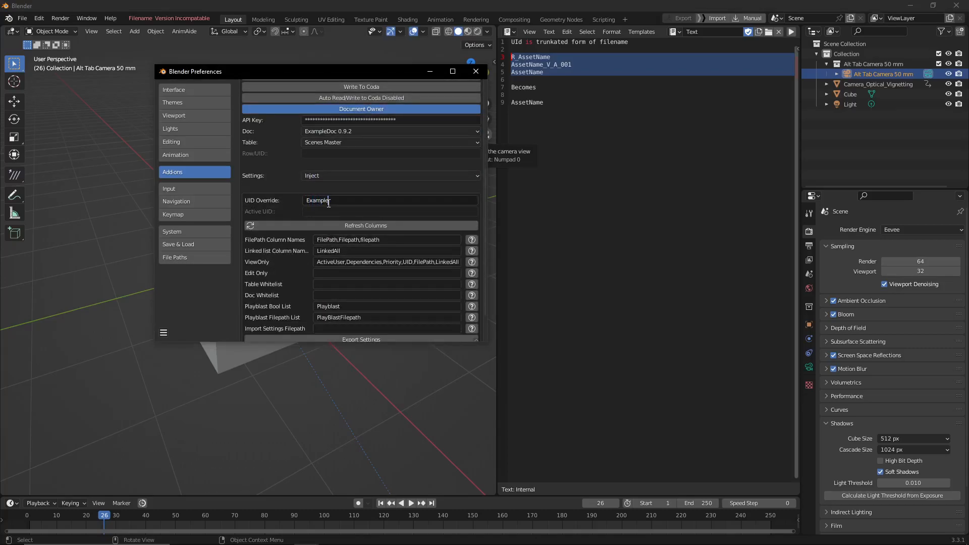
{"action": "key", "text": "BackSpace"}
{"action": "key", "text": "BackSpace"}
{"action": "key", "text": "BackSpace"}
{"action": "key", "text": "BackSpace"}
{"action": "key", "text": "BackSpace"}
{"action": "key", "text": "BackSpace"}
{"action": "key", "text": "BackSpace"}
{"action": "type", "text": "Asset_Example1"}
{"action": "key", "text": "Return"}
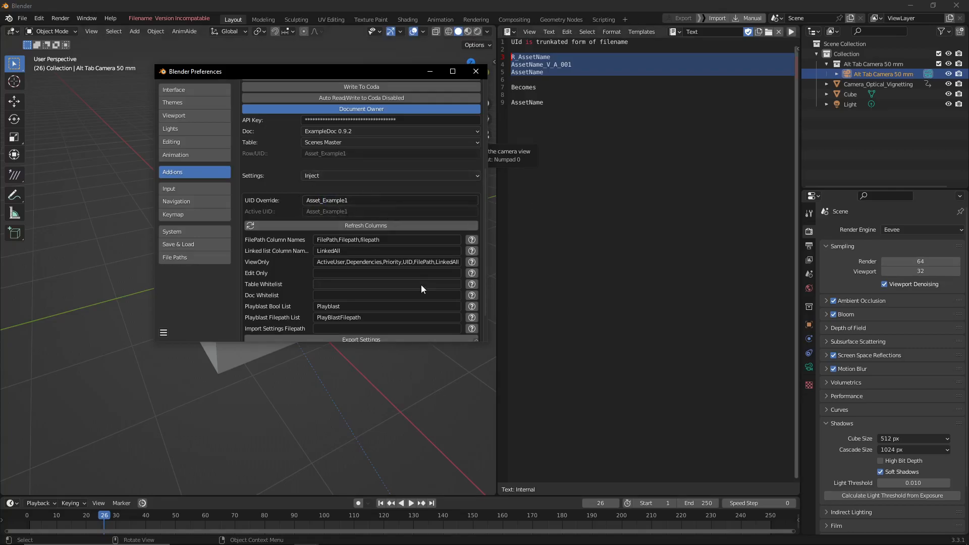
Try to retrieve the Coda row for the overridden UID from the Scenes Master table.
{"action": "scroll", "coordinate": [421, 284], "scroll_direction": "up", "scroll_amount": 7}
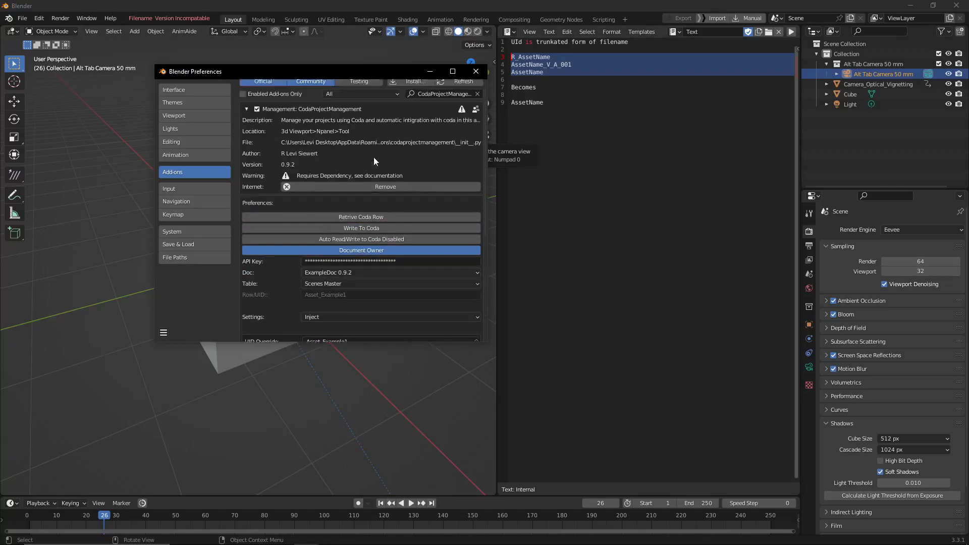
{"action": "scroll", "coordinate": [374, 161], "scroll_direction": "up", "scroll_amount": 1}
{"action": "left_click", "coordinate": [390, 226]}
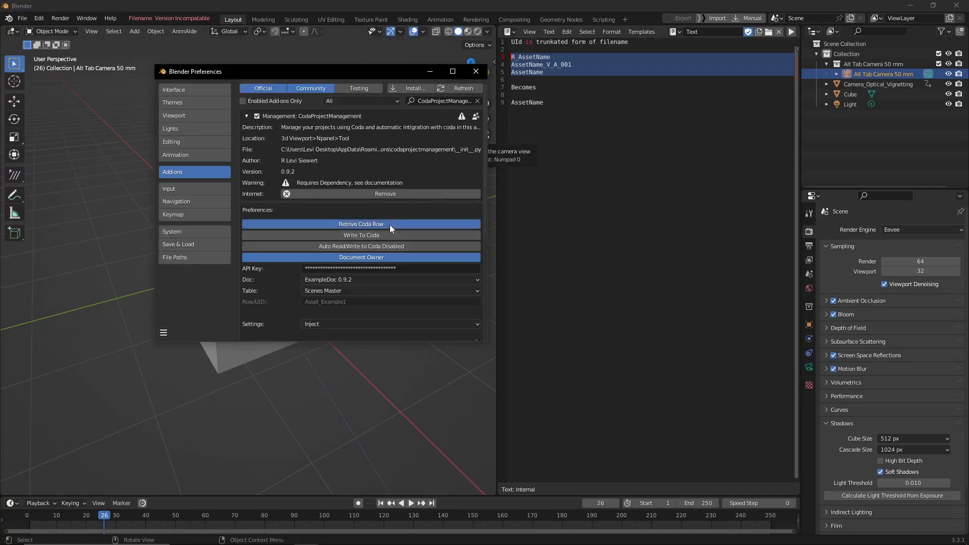
{"action": "left_click", "coordinate": [380, 263]}
Set the add-on's table to Asset List Master, retrieve the Coda row and close the Preferences window.
{"action": "scroll", "coordinate": [343, 243], "scroll_direction": "down", "scroll_amount": 3}
{"action": "left_click", "coordinate": [338, 231]}
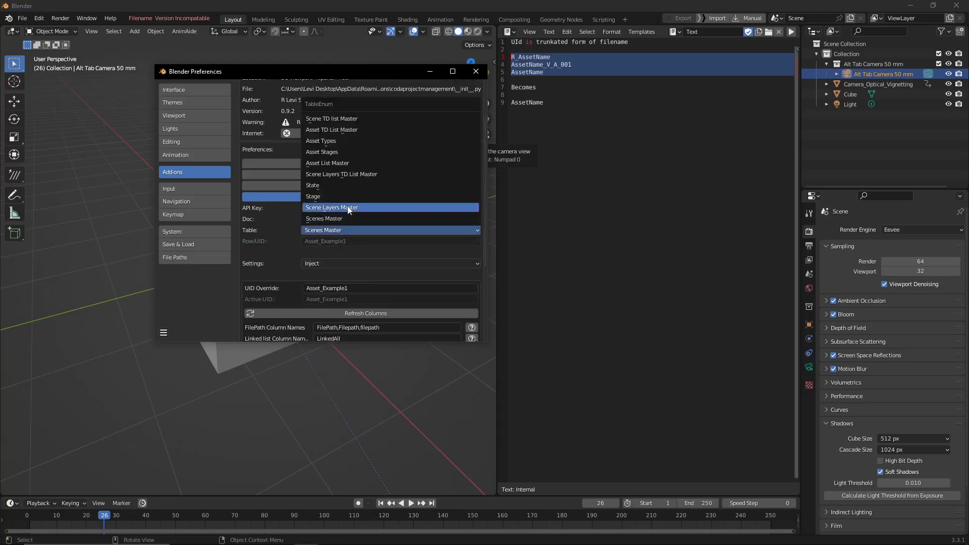
{"action": "left_click", "coordinate": [341, 163]}
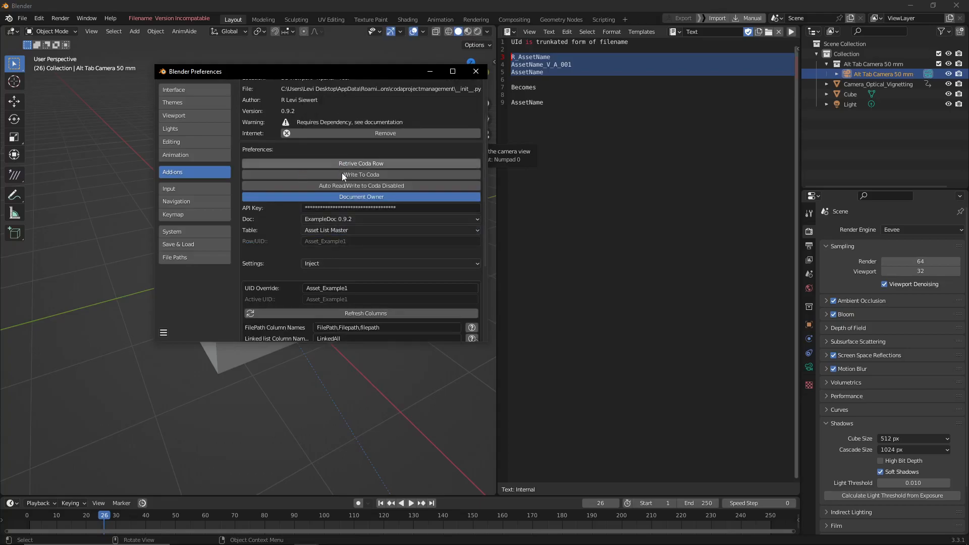
{"action": "scroll", "coordinate": [353, 232], "scroll_direction": "up", "scroll_amount": 3}
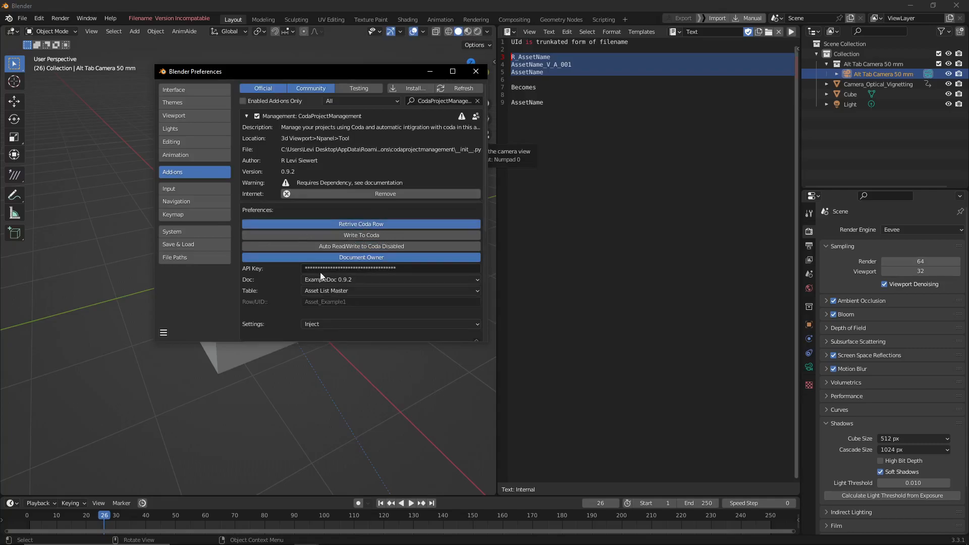
{"action": "left_click", "coordinate": [475, 71]}
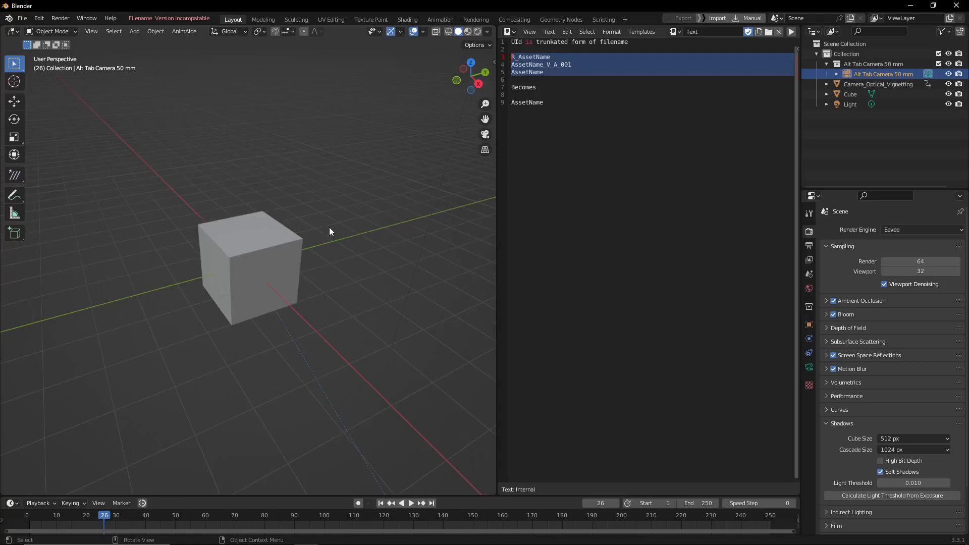
Show the Coda Integration panel in the viewport sidebar and open its settings popup, moving it clear of the panel.
{"action": "scroll", "coordinate": [323, 230], "scroll_direction": "up", "scroll_amount": 2}
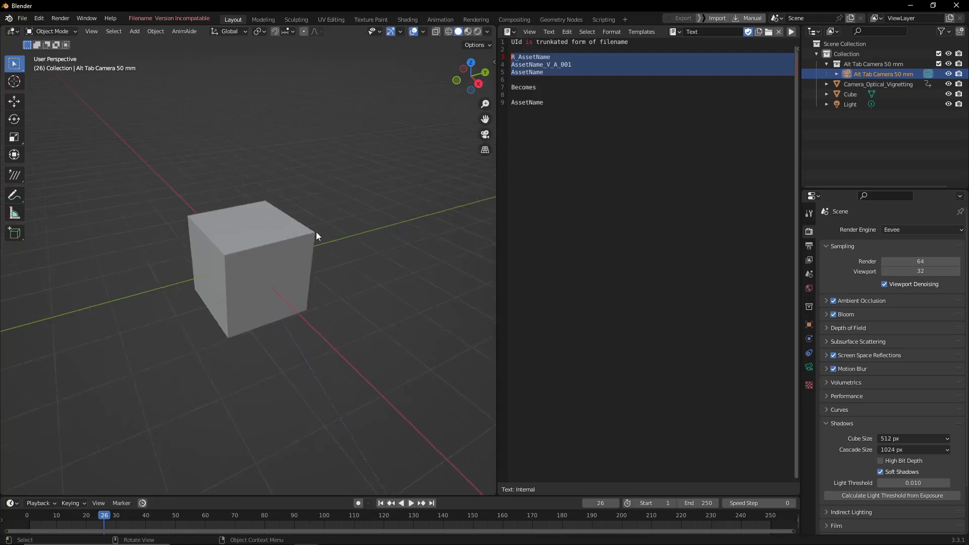
{"action": "scroll", "coordinate": [329, 231], "scroll_direction": "up", "scroll_amount": 1}
{"action": "middle_click_drag", "start_coordinate": [329, 229], "coordinate": [157, 204]}
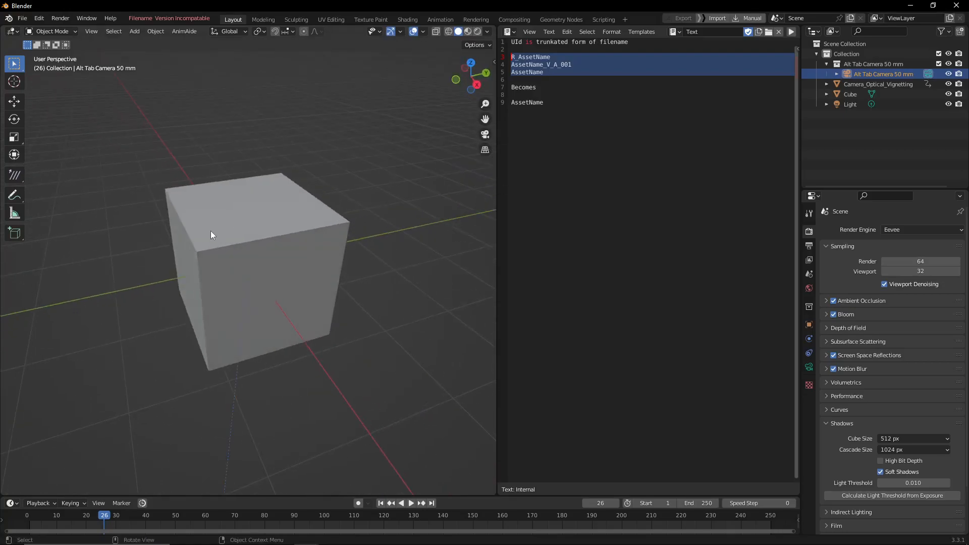
{"action": "key", "text": "n"}
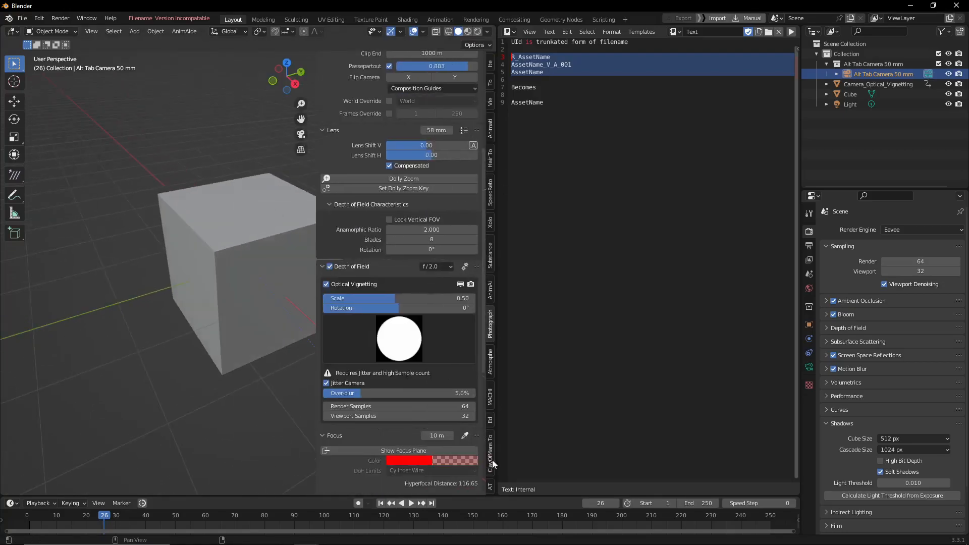
{"action": "left_click", "coordinate": [491, 457]}
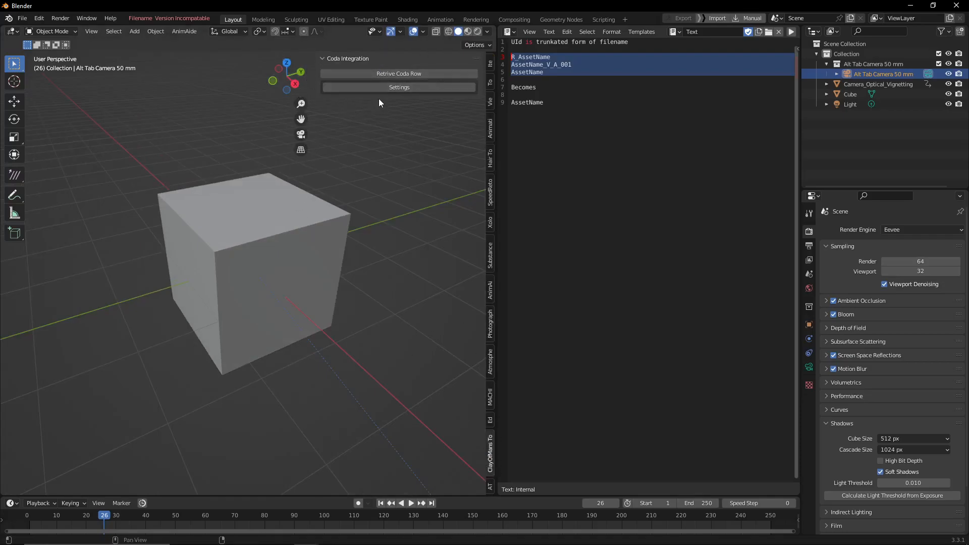
{"action": "left_click", "coordinate": [401, 88]}
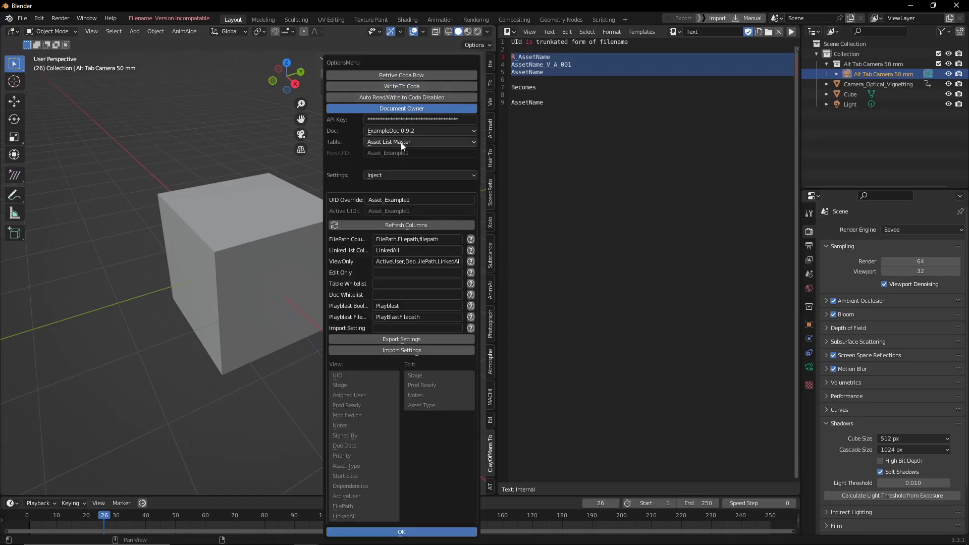
{"action": "left_click_drag", "start_coordinate": [365, 61], "coordinate": [158, 42]}
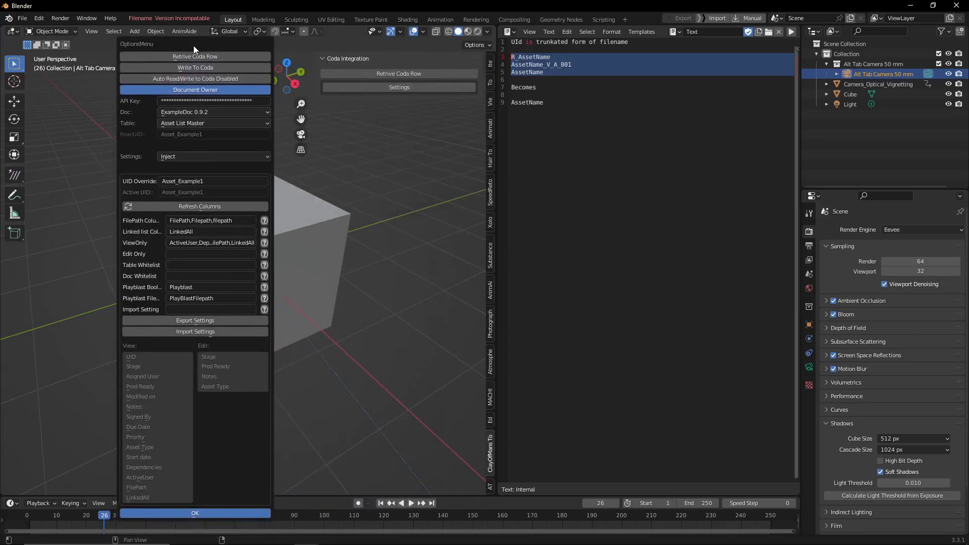
Switch the settings to Primary and expose the Stage, Prod Ready, Notes and Asset Type columns for editing.
{"action": "left_click", "coordinate": [195, 152]}
{"action": "left_click", "coordinate": [190, 169]}
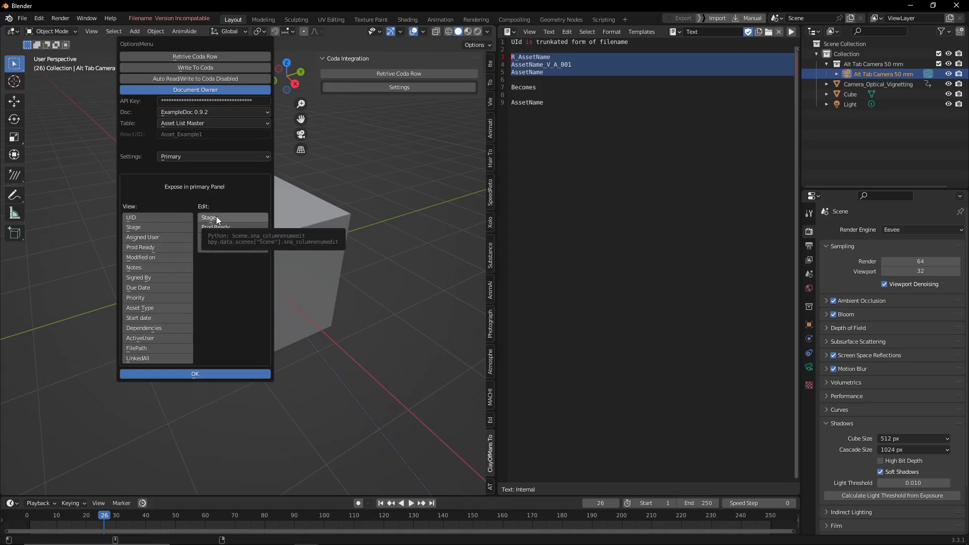
{"action": "left_click_drag", "start_coordinate": [215, 216], "coordinate": [216, 246]}
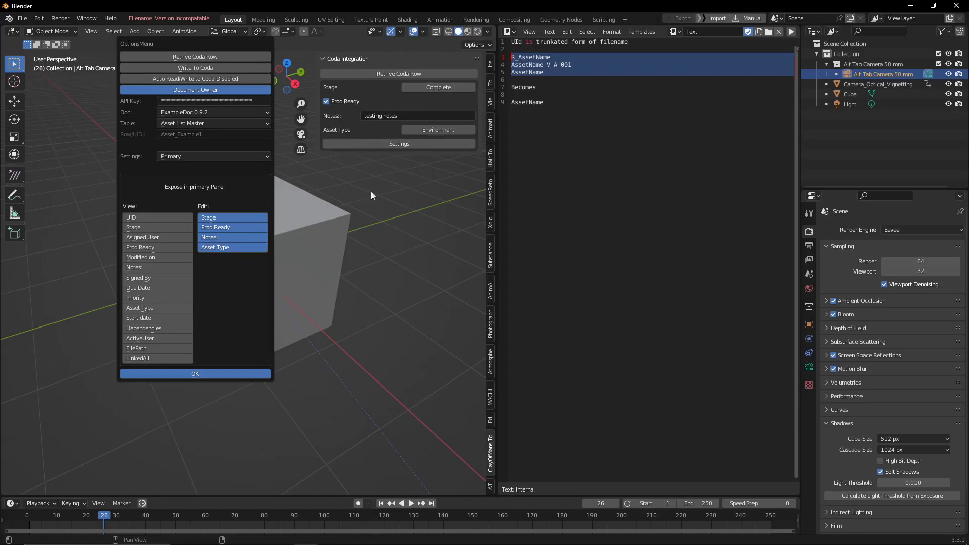
Swap the exposed Edit columns for all the View columns, and switch back to the four Edit columns.
{"action": "left_click_drag", "start_coordinate": [252, 212], "coordinate": [245, 256]}
{"action": "left_click_drag", "start_coordinate": [178, 218], "coordinate": [167, 368]}
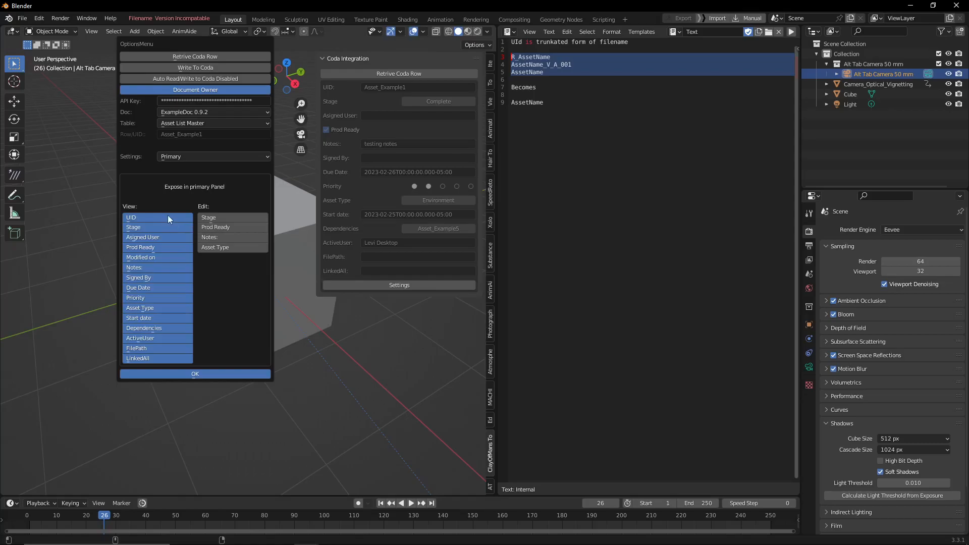
{"action": "left_click_drag", "start_coordinate": [167, 215], "coordinate": [171, 368]}
{"action": "left_click_drag", "start_coordinate": [222, 217], "coordinate": [222, 248]}
Review the Inject settings with the UID override and column name lists, and return to the Primary settings.
{"action": "left_click", "coordinate": [228, 156]}
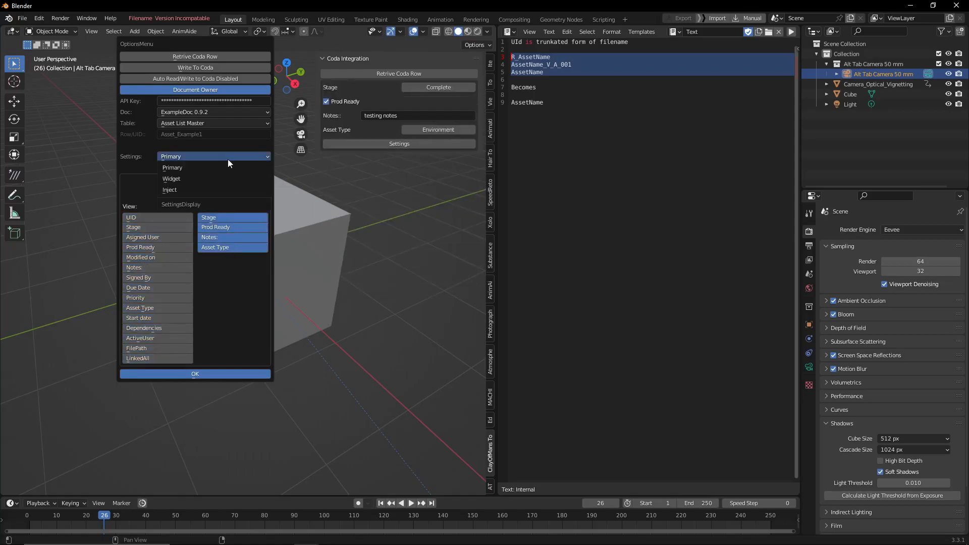
{"action": "left_click", "coordinate": [207, 189]}
{"action": "left_click", "coordinate": [205, 156]}
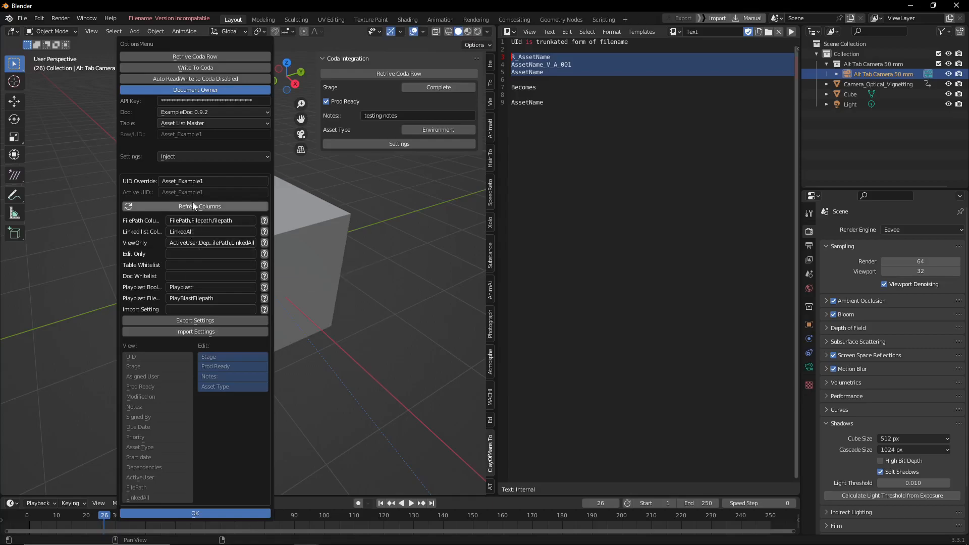
{"action": "left_click", "coordinate": [186, 157]}
{"action": "left_click", "coordinate": [183, 167]}
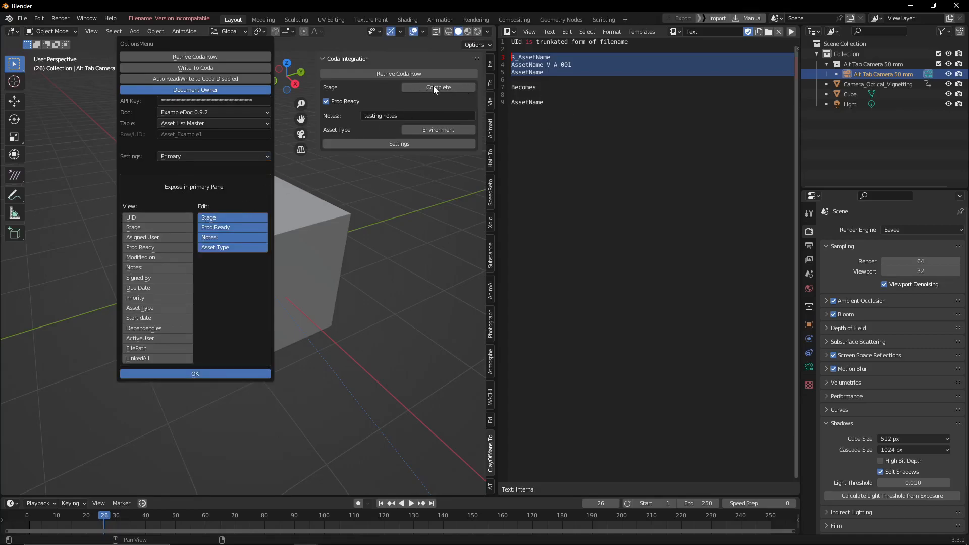
Enable automatic reading and writing to Coda, disable it again, and move the options popup nearer the Coda Integration panel.
{"action": "left_click", "coordinate": [153, 80]}
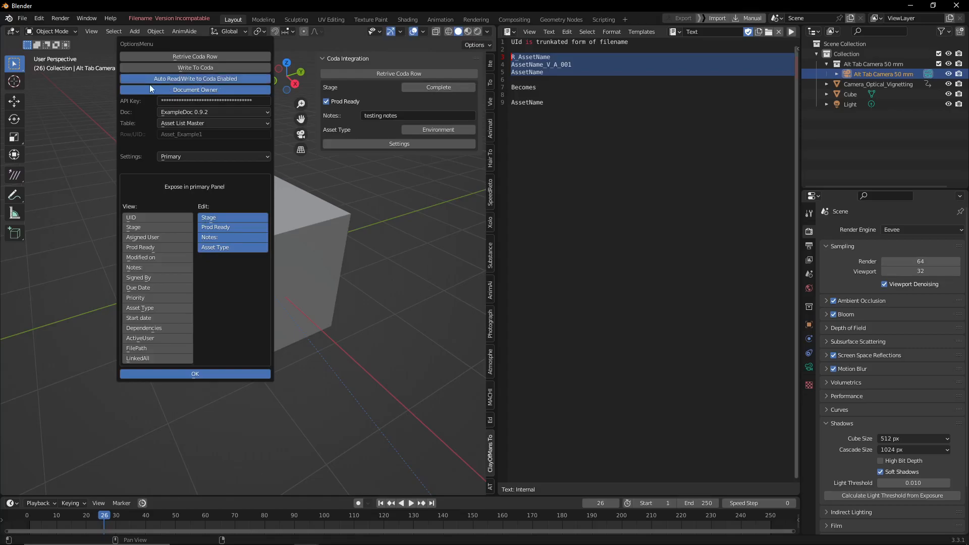
{"action": "left_click", "coordinate": [240, 80]}
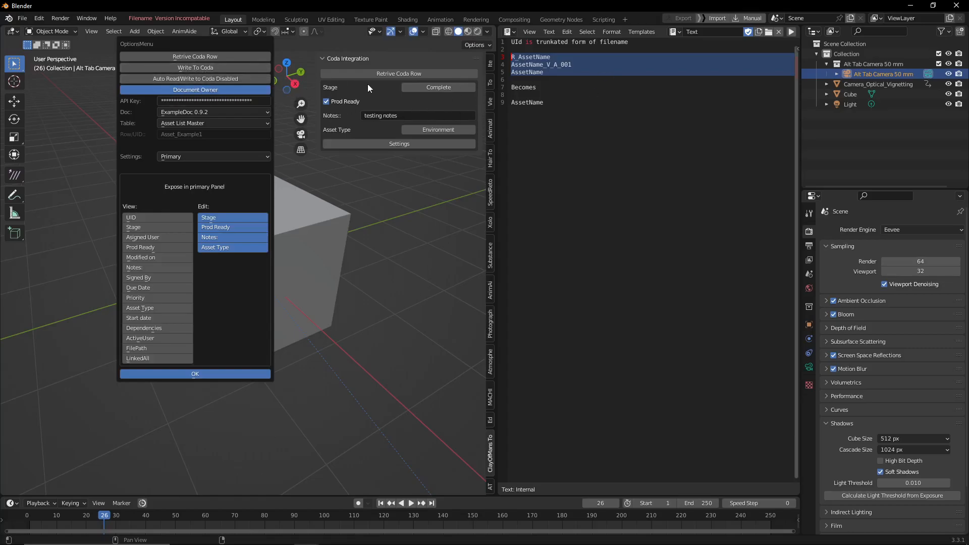
{"action": "left_click_drag", "start_coordinate": [173, 51], "coordinate": [213, 96]}
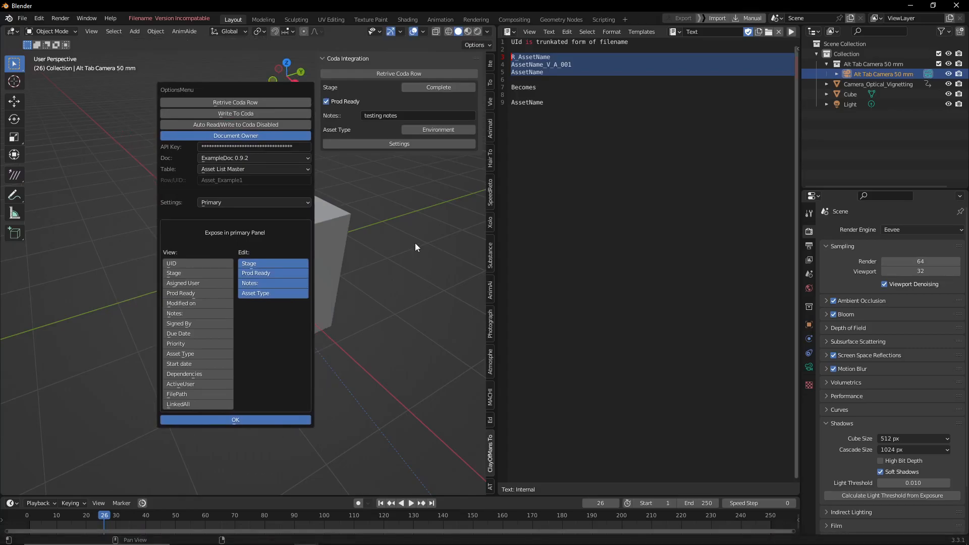
Switch to Chrome, open the Coda document ExampleDoc 0.9.2 and maximize the browser window.
{"action": "key", "text": "super"}
{"action": "type", "text": "chrome"}
{"action": "key", "text": "Return"}
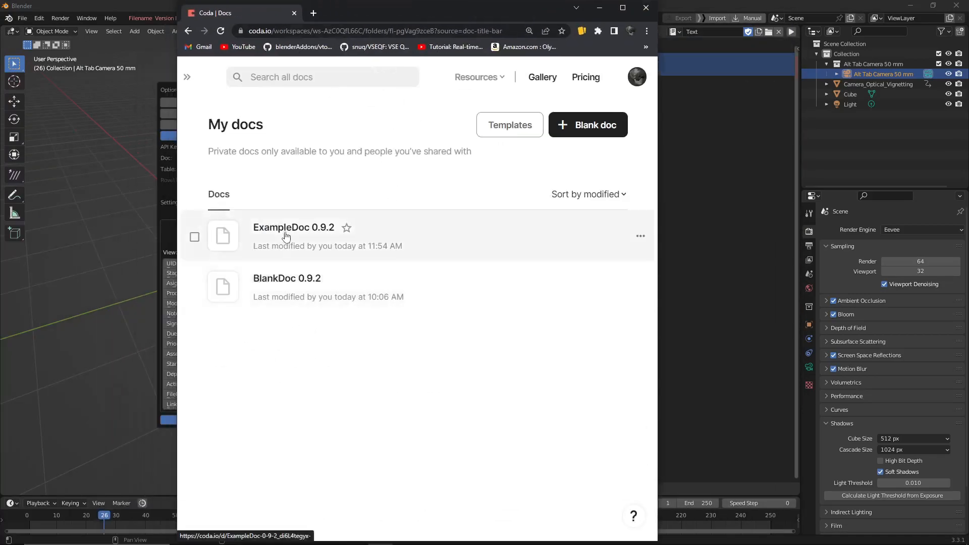
{"action": "left_click", "coordinate": [286, 237]}
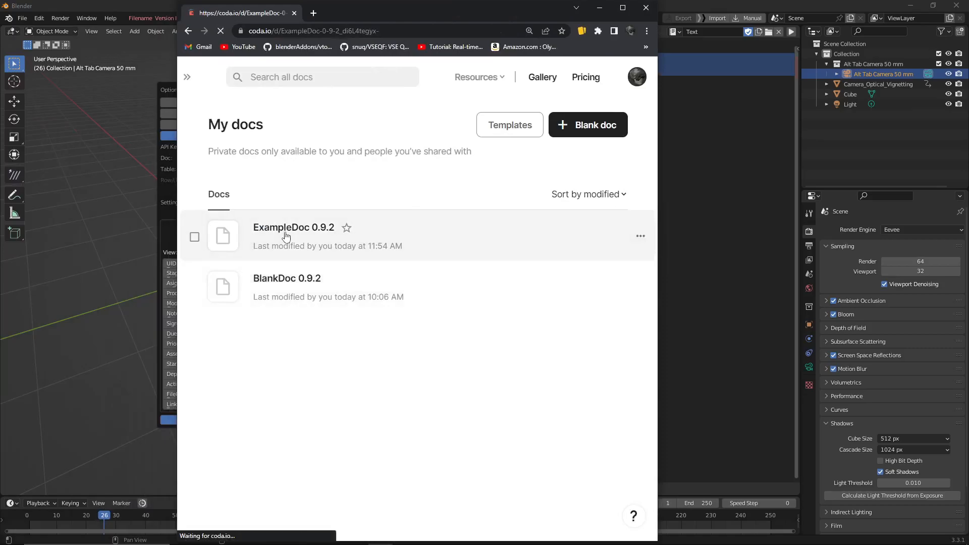
{"action": "left_click_drag", "start_coordinate": [459, 8], "coordinate": [517, 1]}
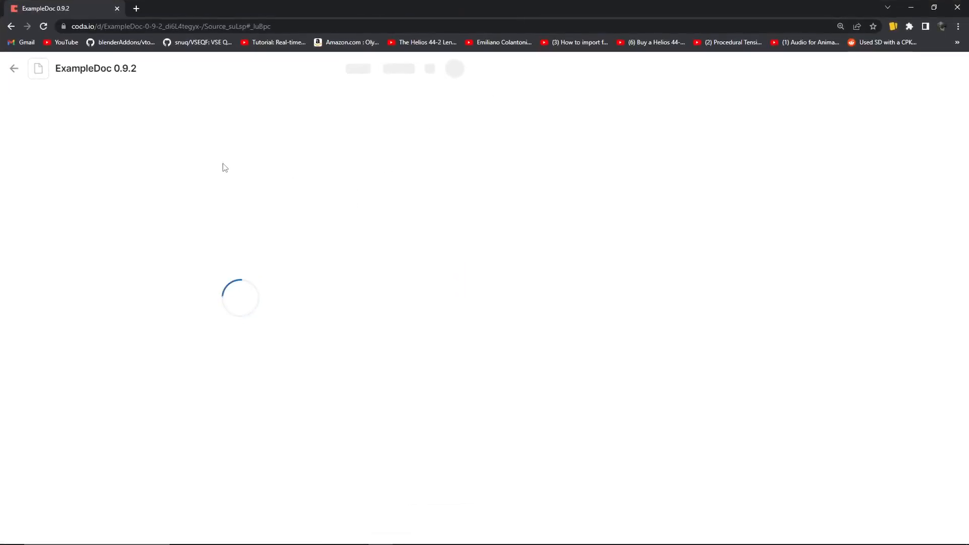
{"action": "left_click_drag", "start_coordinate": [325, 5], "coordinate": [423, 4]}
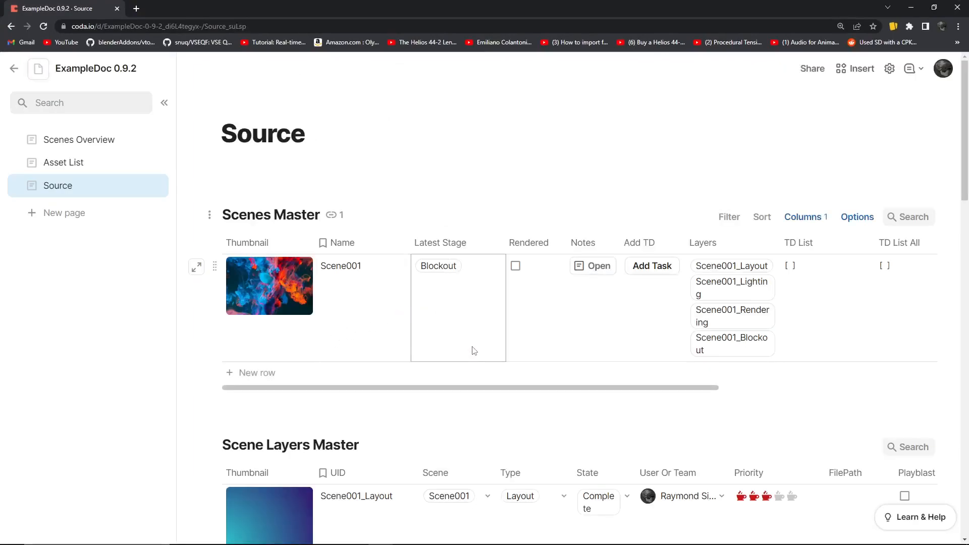
Examine the Asset_Example1 row in the Asset List Master table on the Source page, including its asset type description.
{"action": "scroll", "coordinate": [413, 340], "scroll_direction": "down", "scroll_amount": 6}
{"action": "scroll", "coordinate": [389, 374], "scroll_direction": "down", "scroll_amount": 9}
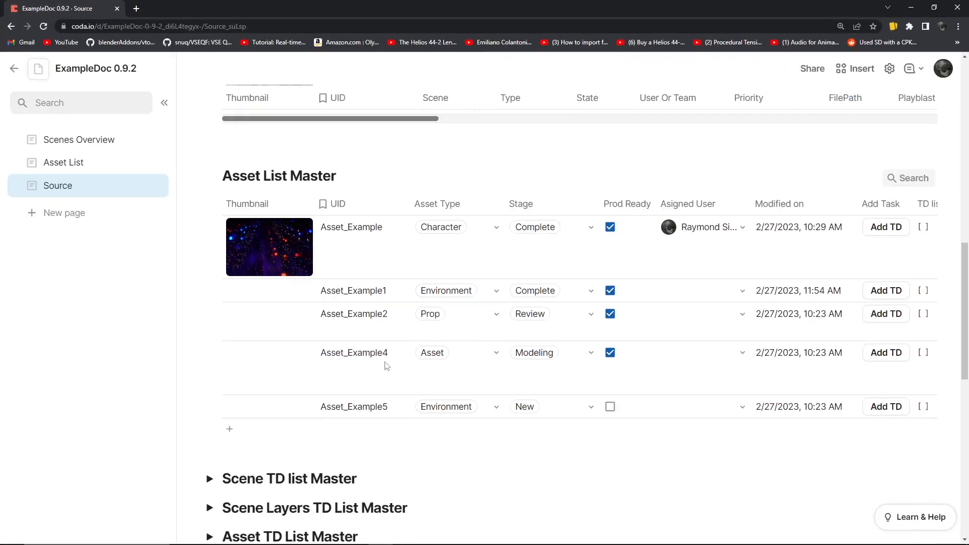
{"action": "scroll", "coordinate": [469, 170], "scroll_direction": "up", "scroll_amount": 2}
{"action": "scroll", "coordinate": [469, 170], "scroll_direction": "up", "scroll_amount": 1}
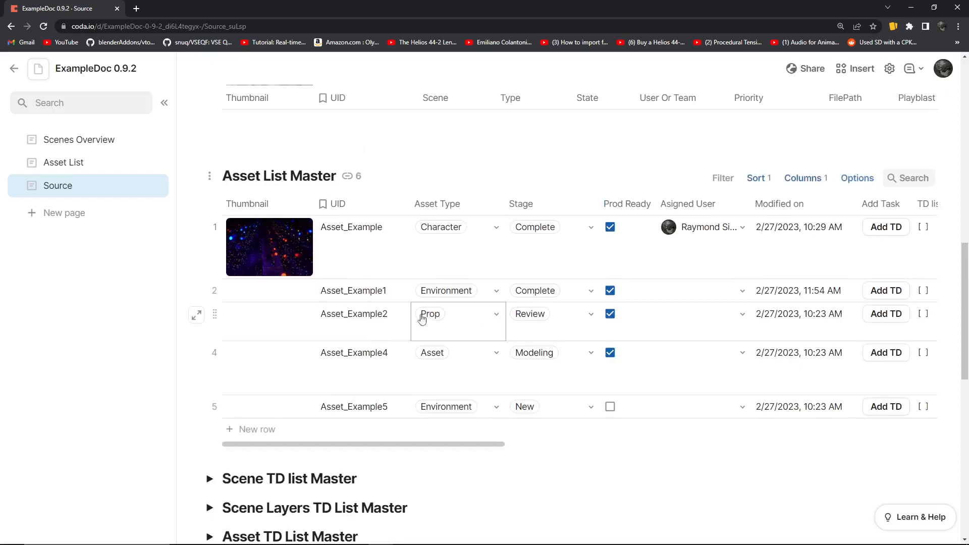
{"action": "mouse_move", "coordinate": [491, 289]}
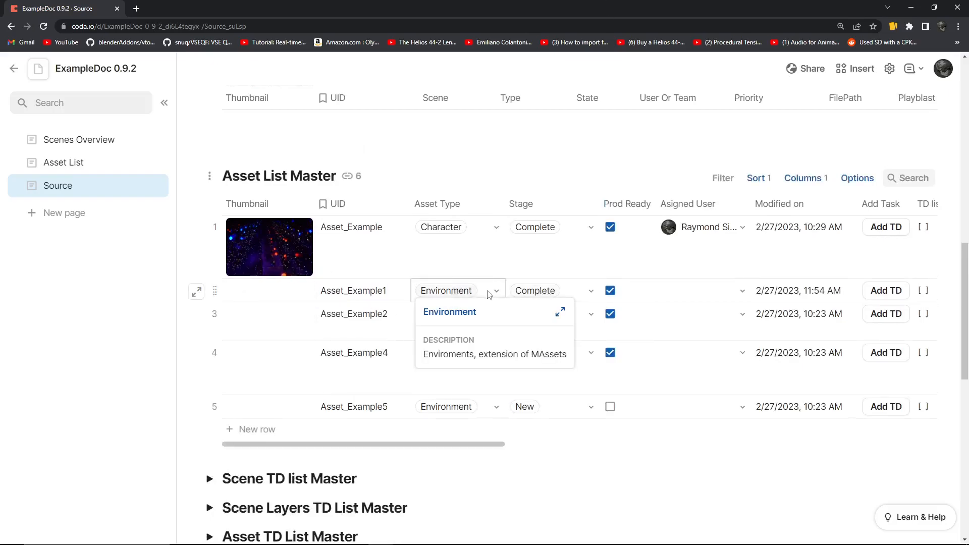
{"action": "scroll", "coordinate": [285, 277], "scroll_direction": "up", "scroll_amount": 2}
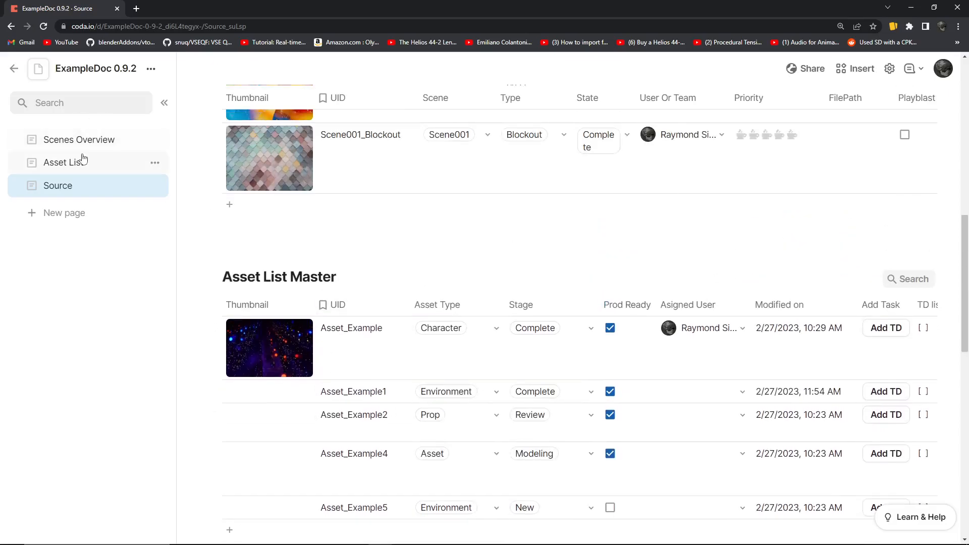
Open the Asset List page in Coda, minimize the Blender Preferences, and arrange the browser and the main Blender window side by side at full height.
{"action": "left_click", "coordinate": [80, 162]}
{"action": "left_click_drag", "start_coordinate": [447, 2], "coordinate": [0, 298]}
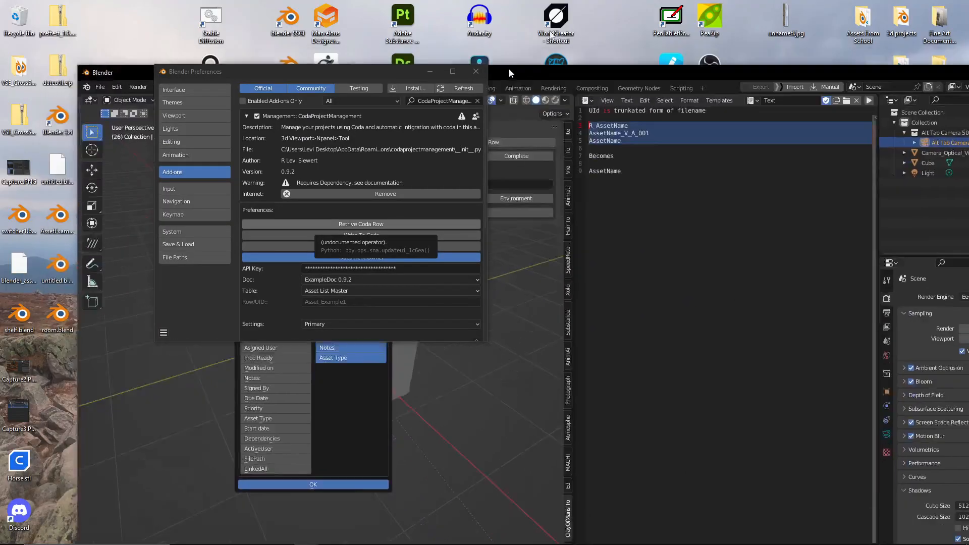
{"action": "left_click_drag", "start_coordinate": [509, 73], "coordinate": [968, 0]}
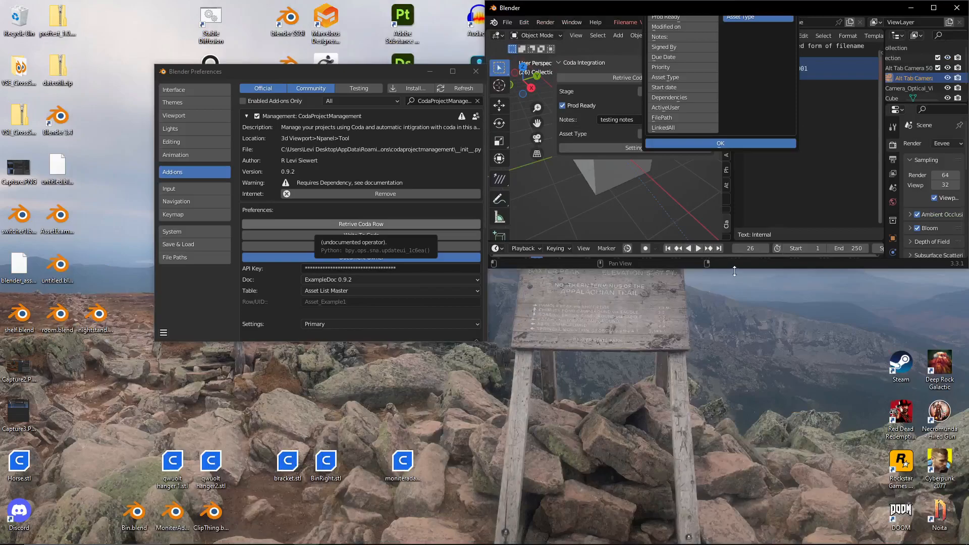
{"action": "left_click_drag", "start_coordinate": [734, 272], "coordinate": [734, 544]}
{"action": "left_click", "coordinate": [430, 72]}
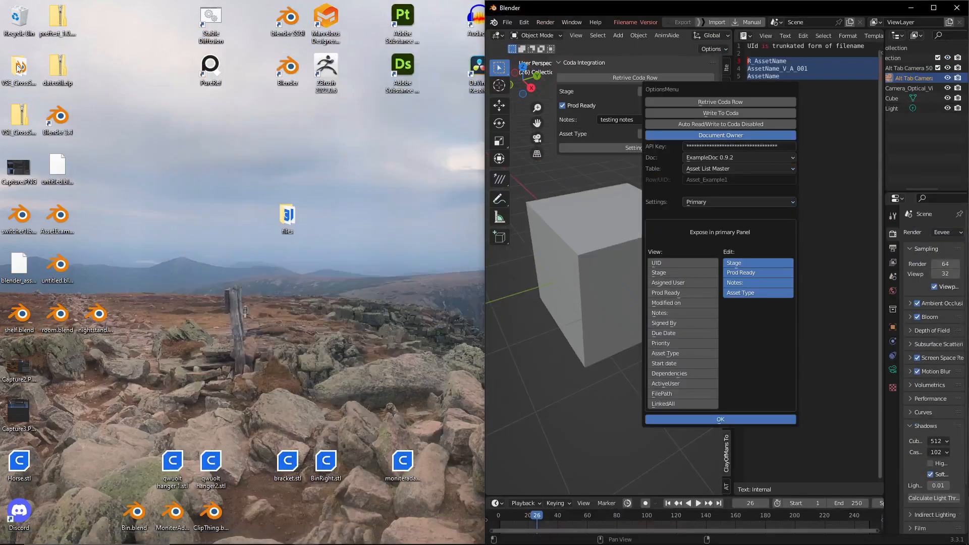
{"action": "left_click_drag", "start_coordinate": [0, 10], "coordinate": [0, 0]}
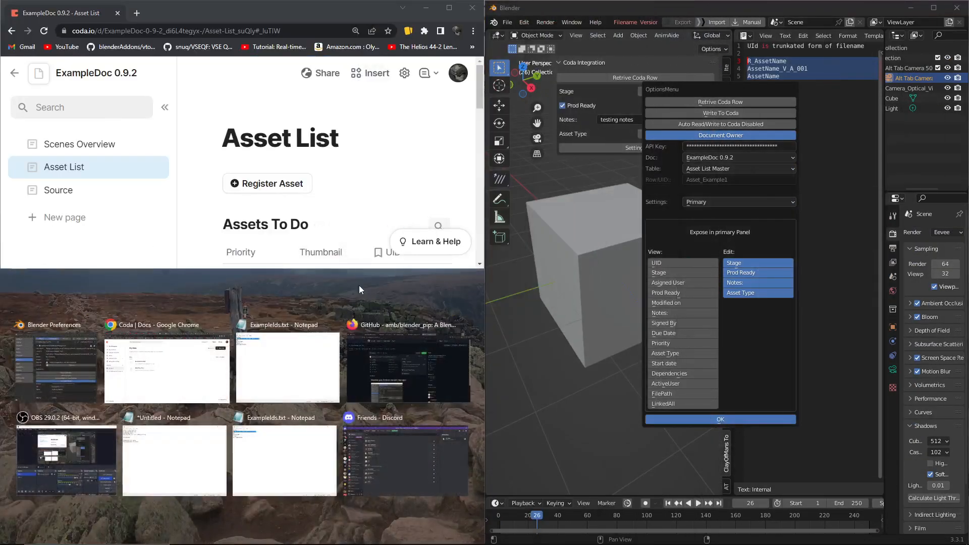
{"action": "left_click", "coordinate": [359, 286]}
{"action": "left_click_drag", "start_coordinate": [352, 268], "coordinate": [352, 544]}
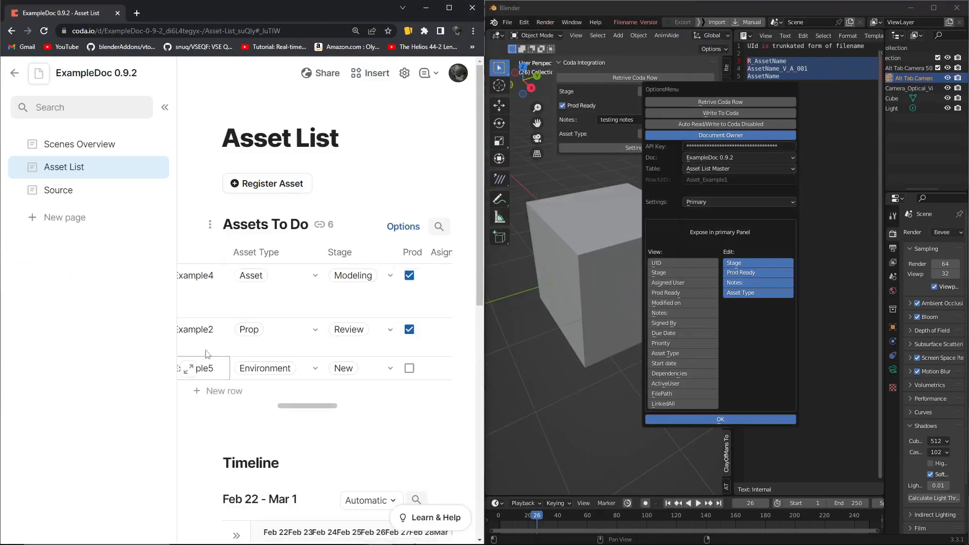
Look through the Assets To Do table, the Timeline and the Completed Assets table on the Asset List page.
{"action": "scroll", "coordinate": [302, 348], "scroll_direction": "down", "scroll_amount": 5}
{"action": "scroll", "coordinate": [312, 373], "scroll_direction": "up", "scroll_amount": 3}
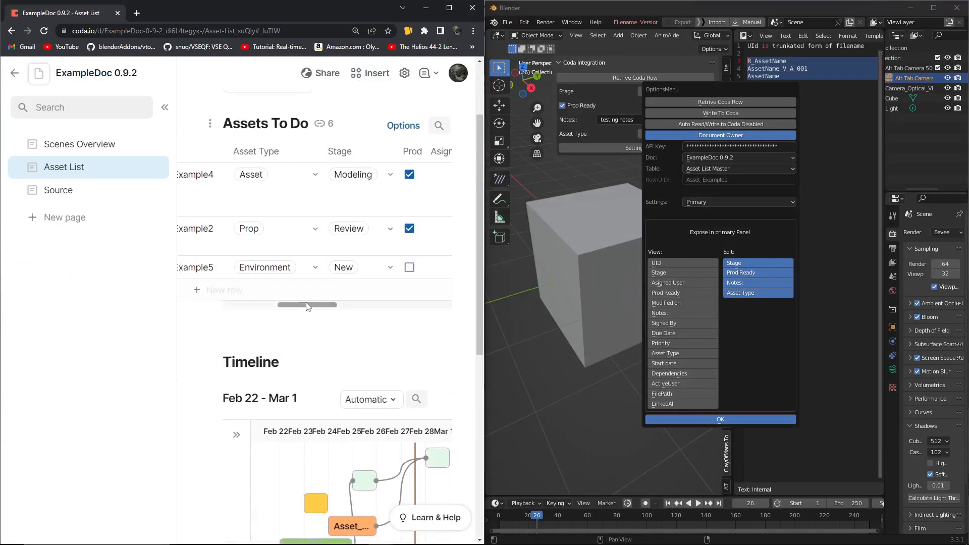
{"action": "left_click_drag", "start_coordinate": [306, 306], "coordinate": [212, 305]}
{"action": "scroll", "coordinate": [324, 313], "scroll_direction": "down", "scroll_amount": 3}
{"action": "scroll", "coordinate": [366, 349], "scroll_direction": "up", "scroll_amount": 4}
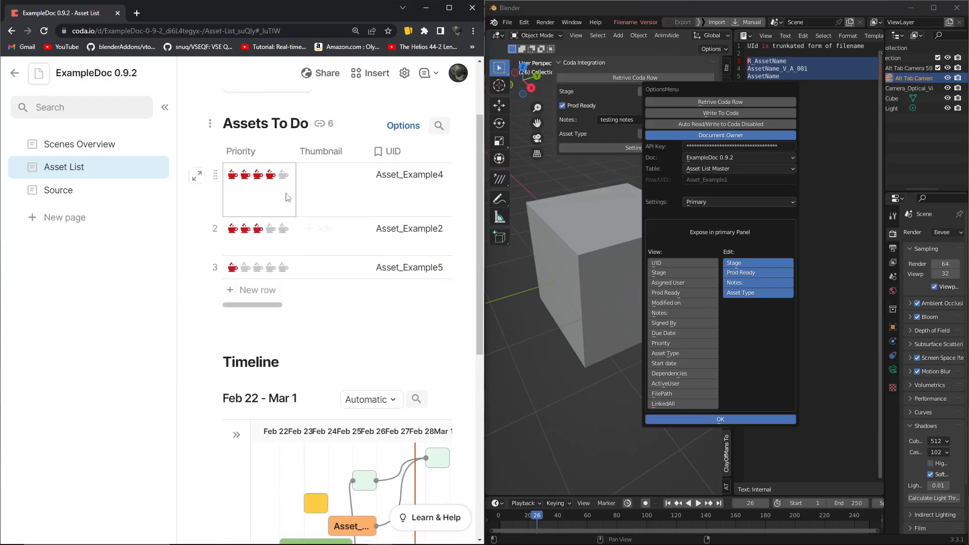
{"action": "scroll", "coordinate": [366, 348], "scroll_direction": "down", "scroll_amount": 4}
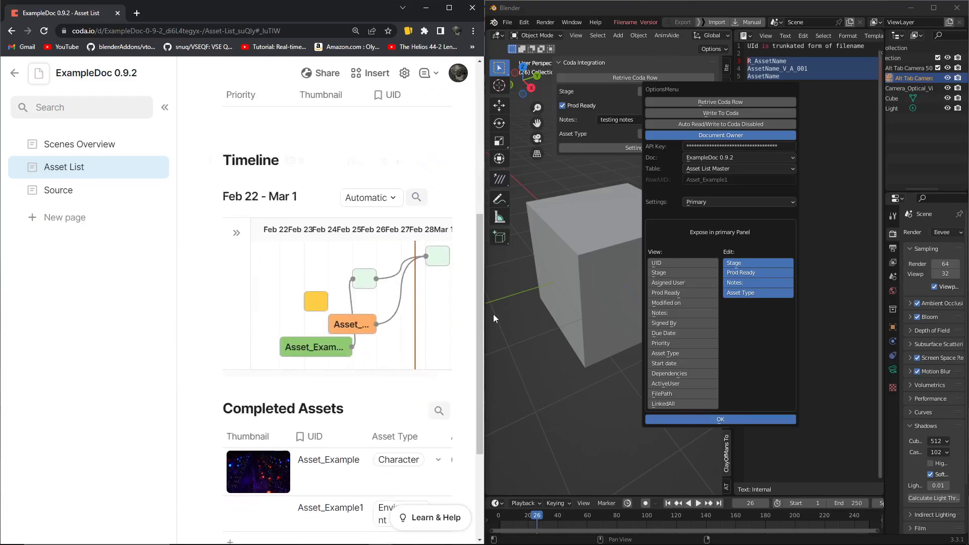
Widen the Coda browser window, dismiss the options popup in Blender, and enlarge the 3D viewport with its Coda Integration sidebar shown.
{"action": "left_click_drag", "start_coordinate": [484, 310], "coordinate": [598, 311]}
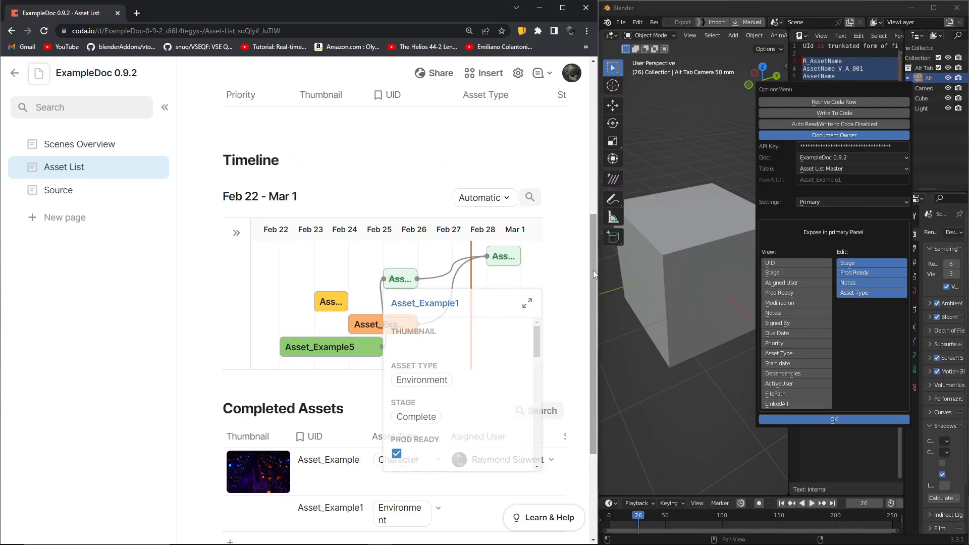
{"action": "left_click_drag", "start_coordinate": [864, 90], "coordinate": [731, 93]}
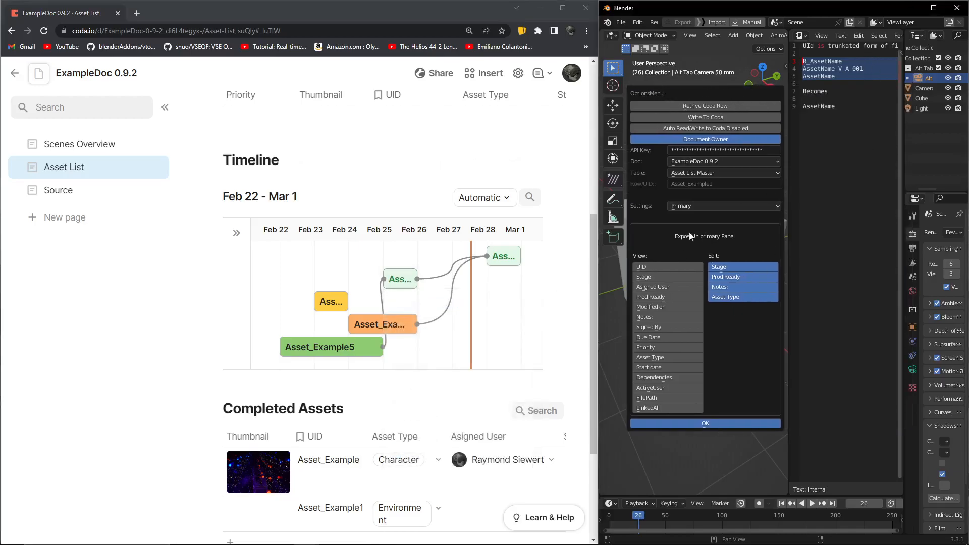
{"action": "left_click", "coordinate": [726, 420]}
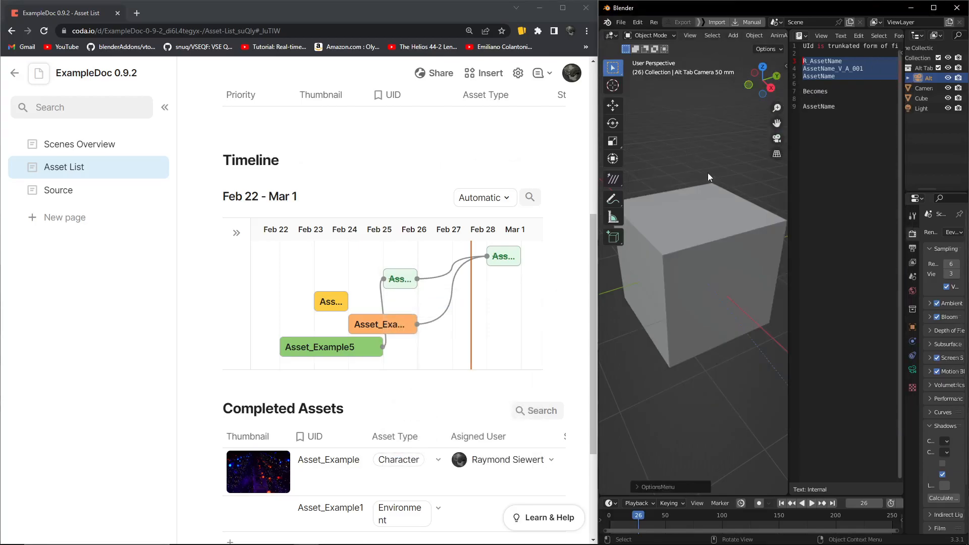
{"action": "left_click_drag", "start_coordinate": [789, 30], "coordinate": [840, 70]}
{"action": "key", "text": "n"}
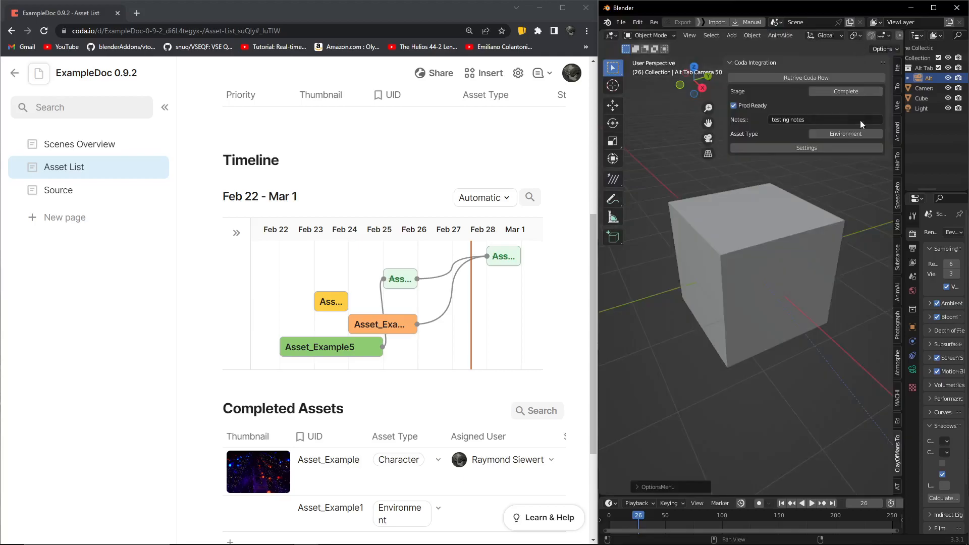
Set the Stage of Asset_Example1 to Reference in the Coda Integration panel and write the change to Coda.
{"action": "left_click", "coordinate": [846, 96]}
{"action": "left_click", "coordinate": [845, 109]}
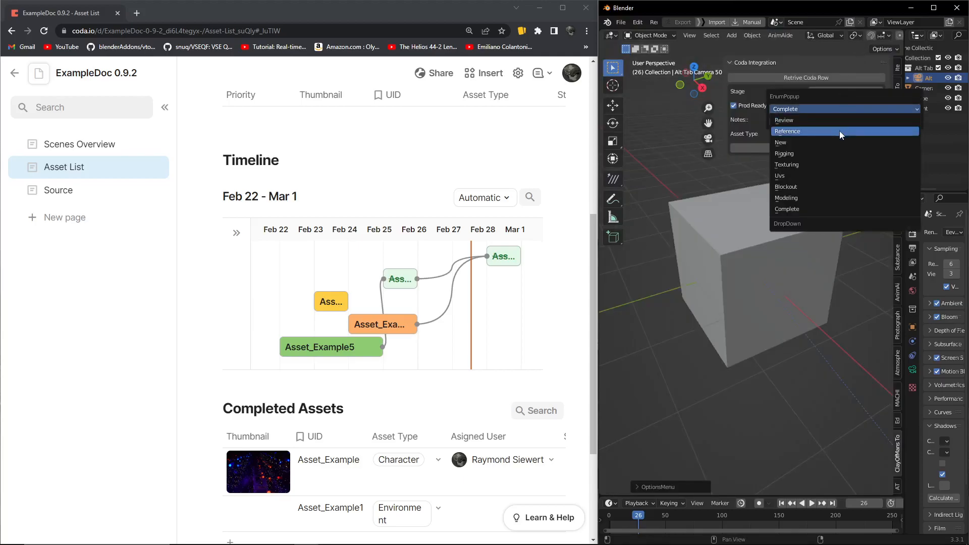
{"action": "left_click", "coordinate": [840, 132]}
{"action": "left_click", "coordinate": [834, 121]}
{"action": "left_click", "coordinate": [816, 146]}
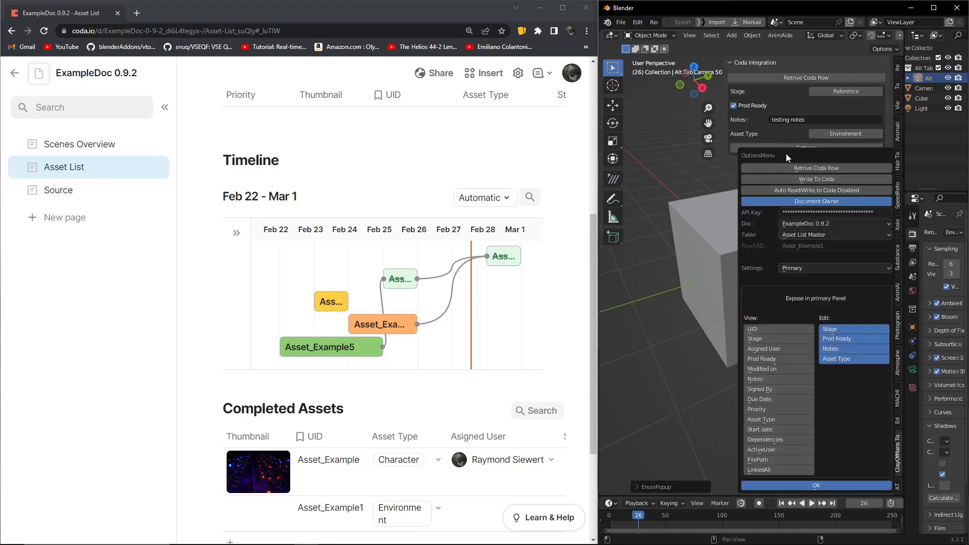
{"action": "left_click", "coordinate": [802, 182]}
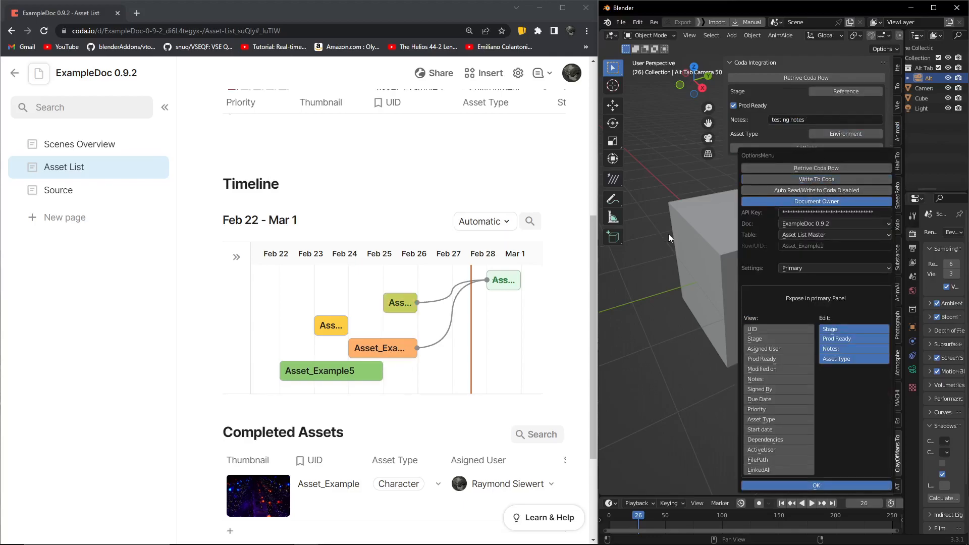
Check the Stage on the Asset_Example1 card in the Coda timeline and close the options popup in Blender.
{"action": "left_click", "coordinate": [397, 303]}
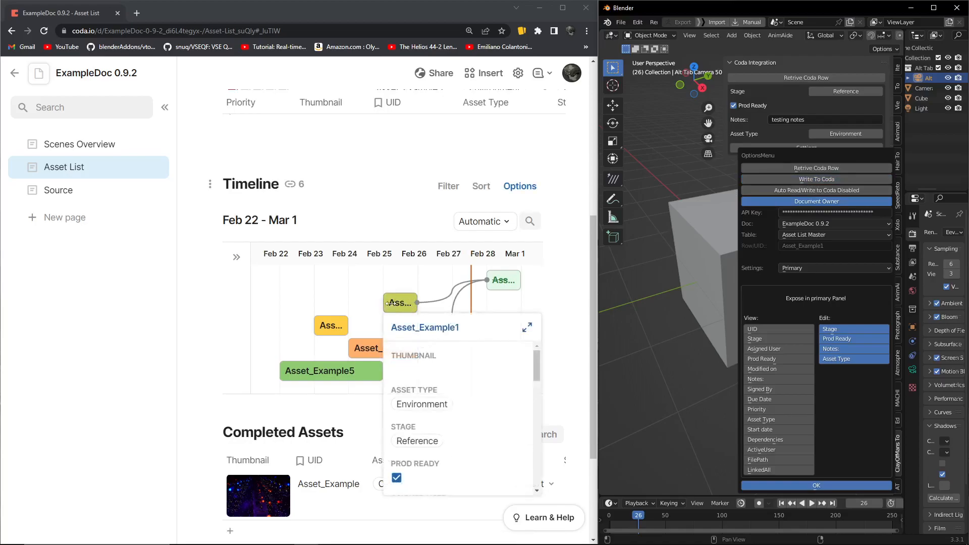
{"action": "scroll", "coordinate": [387, 303], "scroll_direction": "down", "scroll_amount": 3}
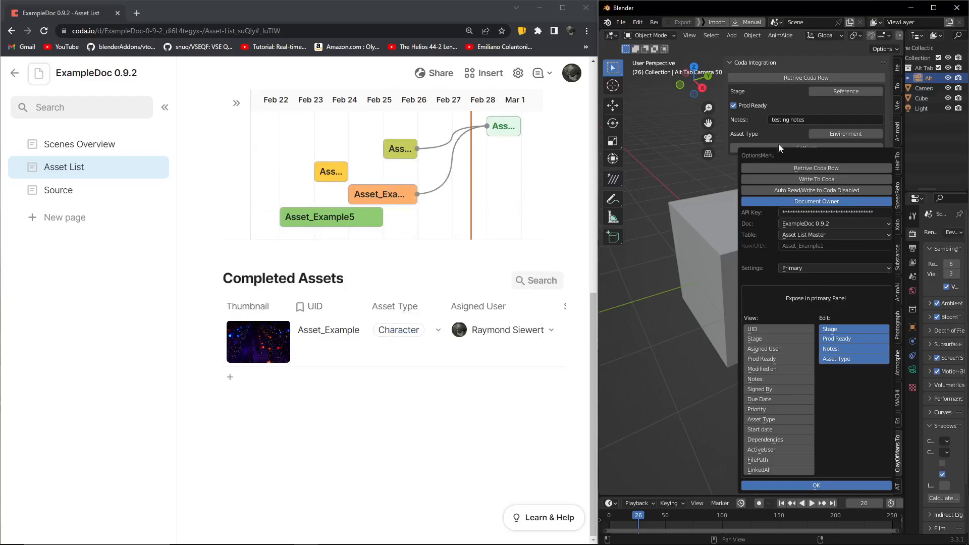
{"action": "left_click", "coordinate": [836, 134]}
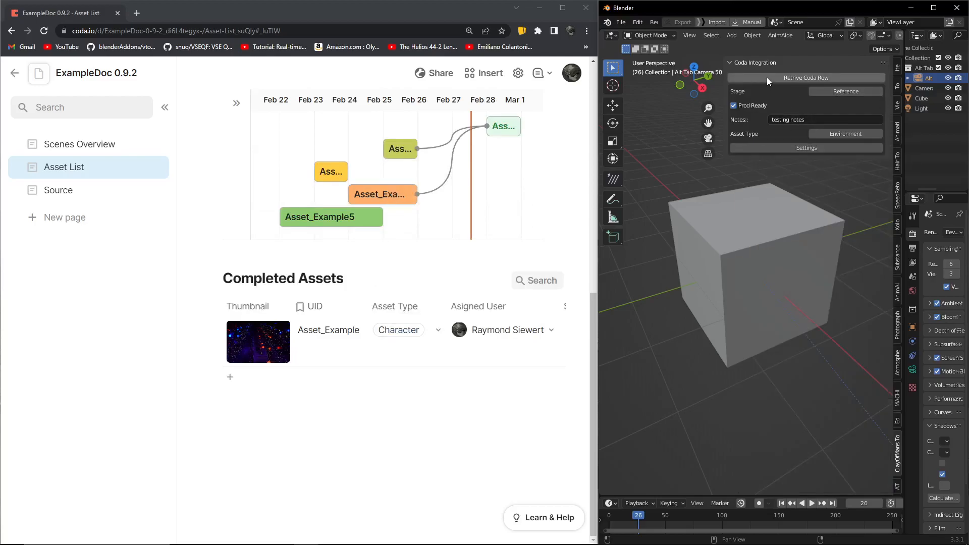
{"action": "left_click", "coordinate": [829, 132]}
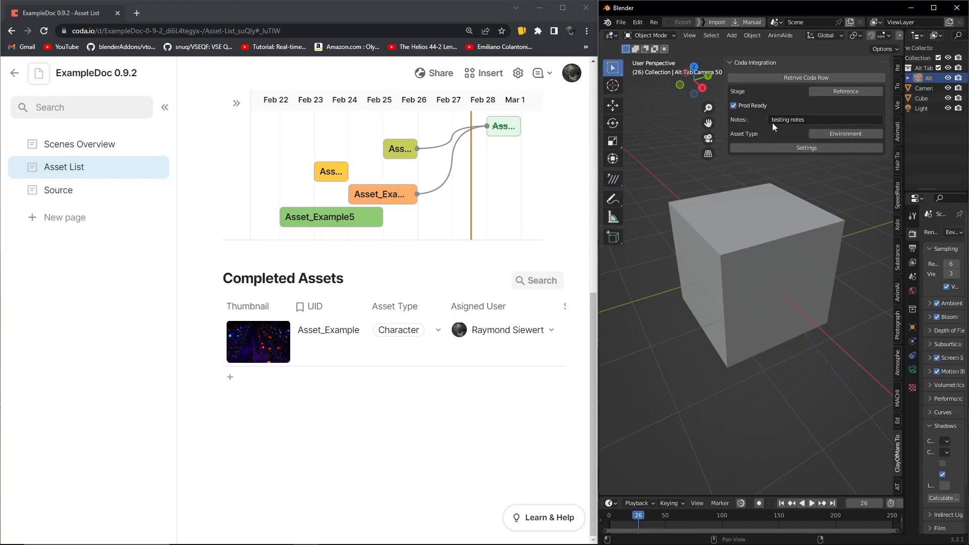
Expose all the View columns from UID to LinkedAll in the primary Coda Integration panel and close the options popup.
{"action": "left_click", "coordinate": [807, 147]}
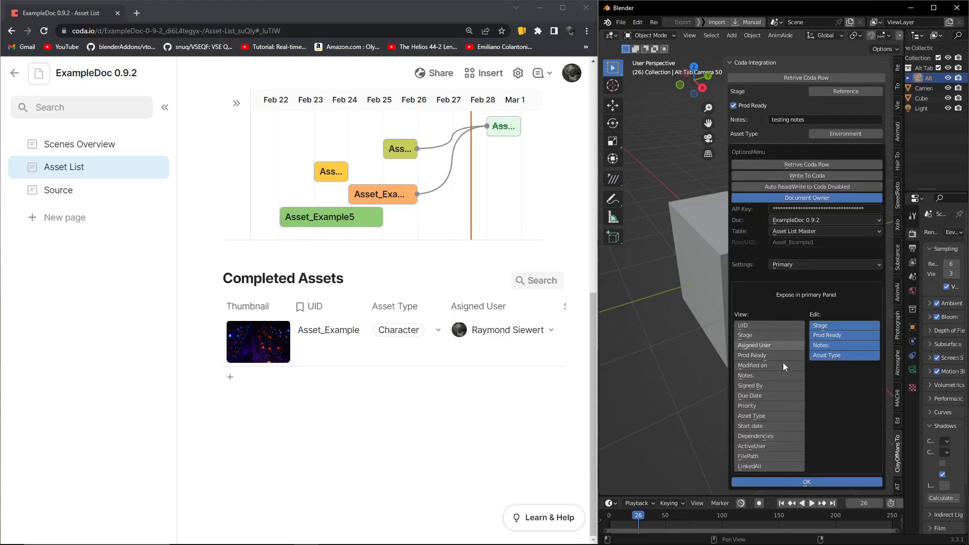
{"action": "left_click_drag", "start_coordinate": [768, 467], "coordinate": [759, 293]}
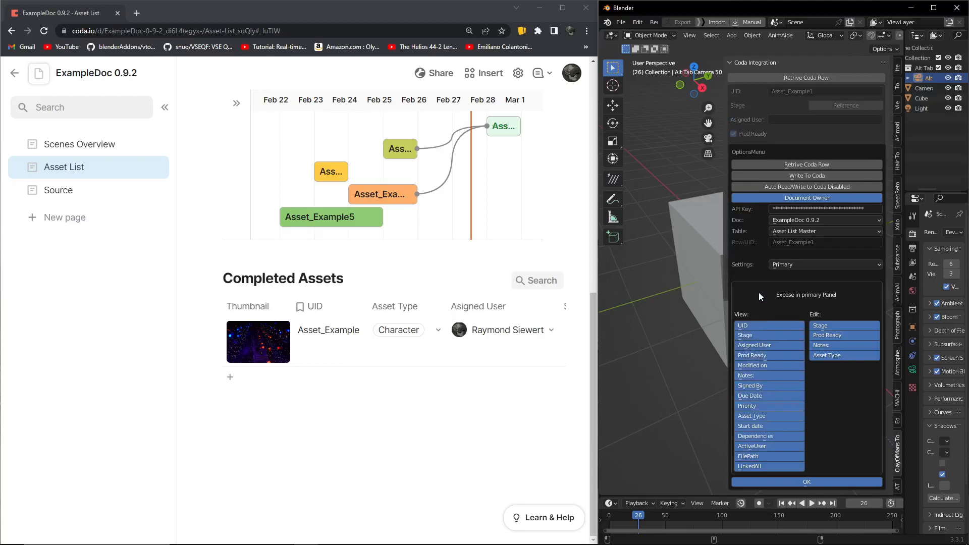
{"action": "left_click_drag", "start_coordinate": [799, 155], "coordinate": [738, 117]}
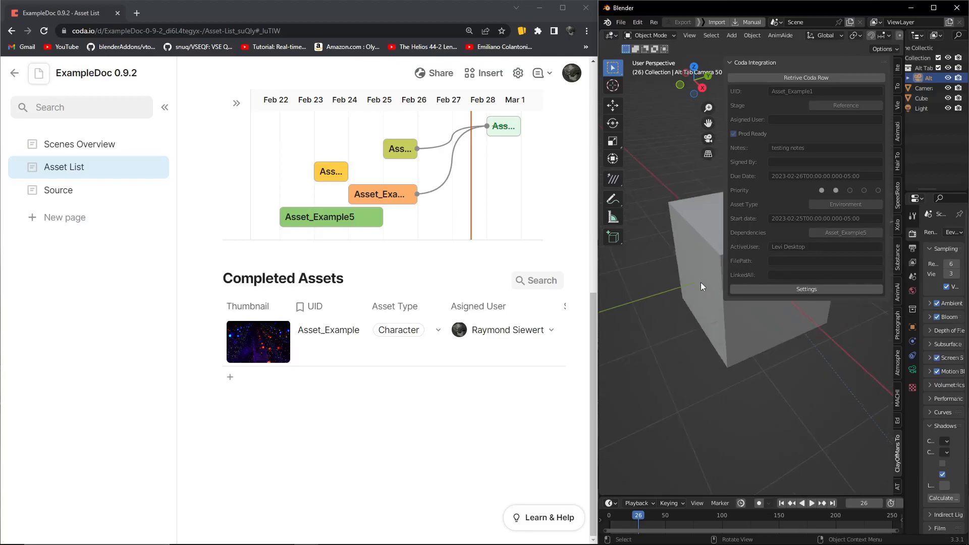
{"action": "middle_click_drag", "start_coordinate": [700, 282], "coordinate": [688, 287]}
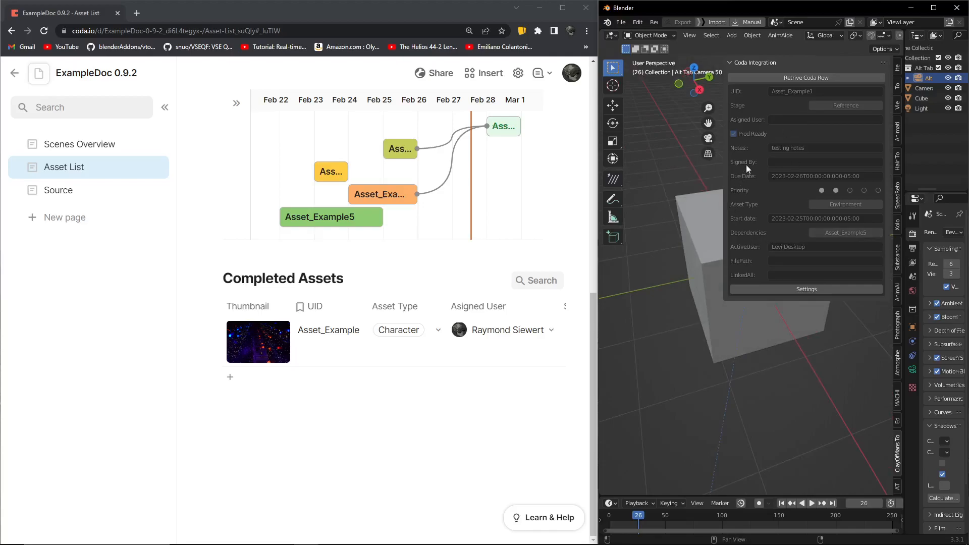
Switch the add-on settings to Widget, maximize the Blender window, and expose the editable Stage column in the widget.
{"action": "left_click", "coordinate": [779, 290]}
{"action": "left_click", "coordinate": [777, 313]}
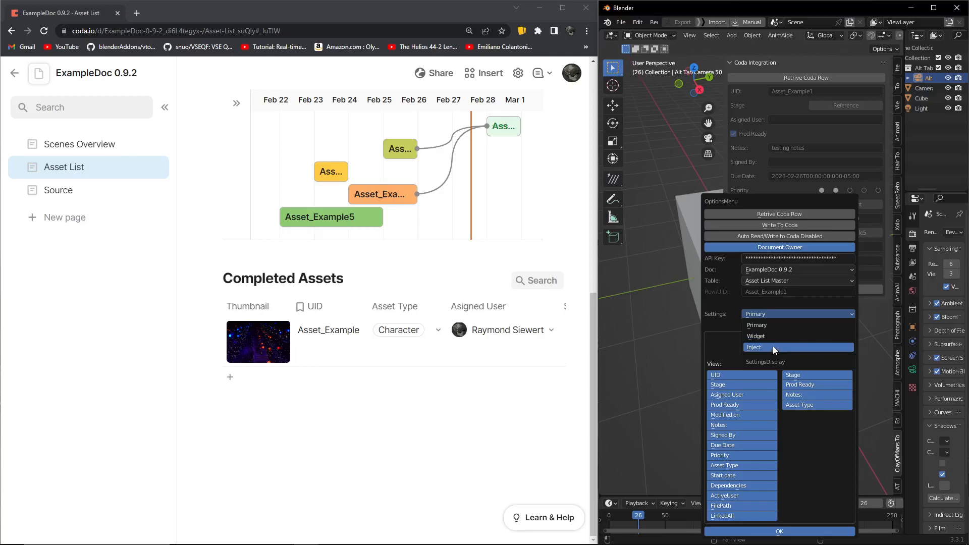
{"action": "left_click", "coordinate": [769, 337]}
{"action": "left_click_drag", "start_coordinate": [787, 212], "coordinate": [730, 125]}
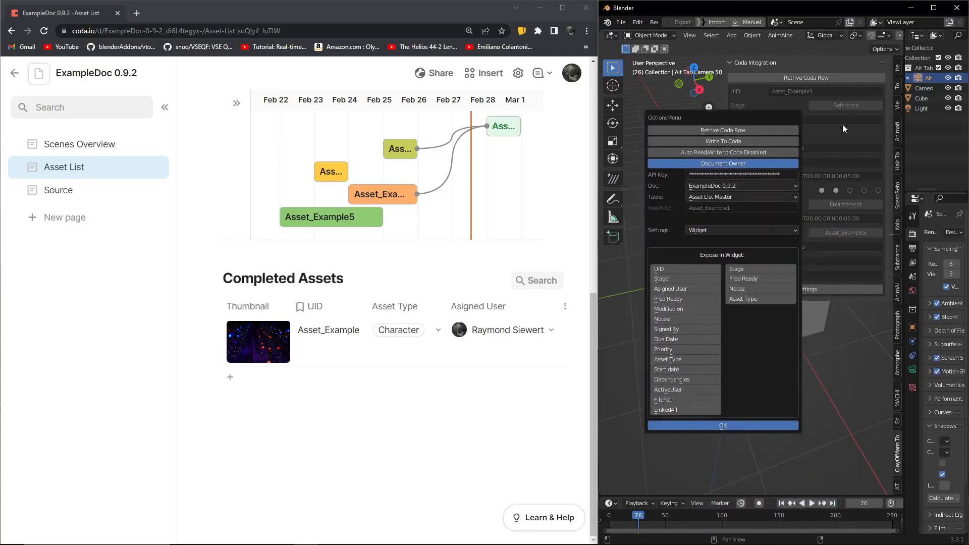
{"action": "left_click", "coordinate": [933, 8]}
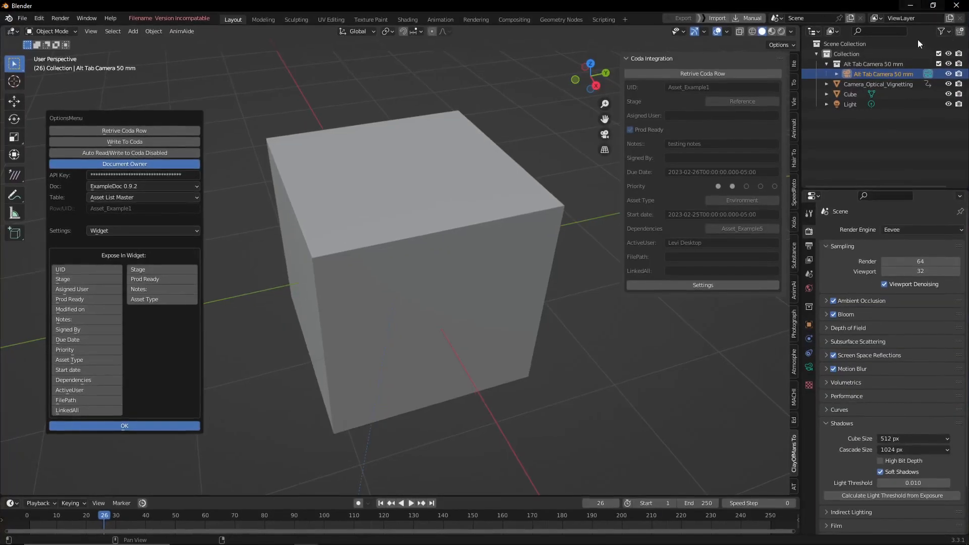
{"action": "left_click", "coordinate": [162, 268]}
Set the Stage to Rigging through the widget in Blender's header and close the value popup.
{"action": "left_click", "coordinate": [944, 20]}
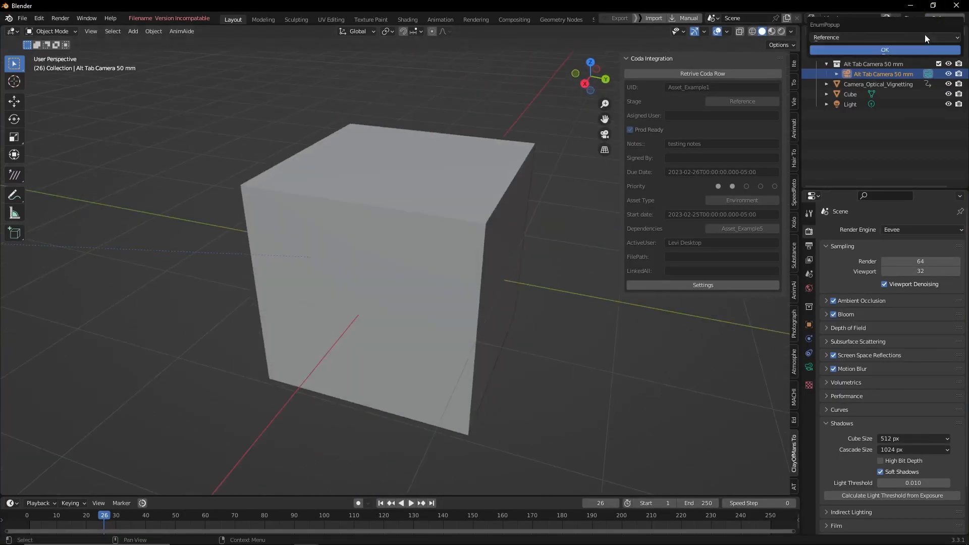
{"action": "left_click", "coordinate": [925, 32]}
{"action": "left_click", "coordinate": [876, 86]}
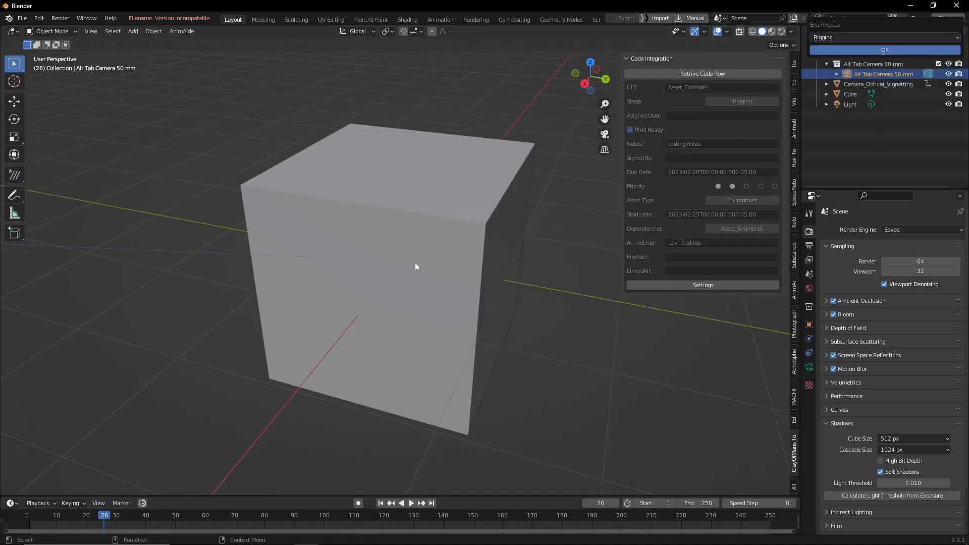
{"action": "middle_click_drag", "start_coordinate": [488, 212], "coordinate": [561, 204]}
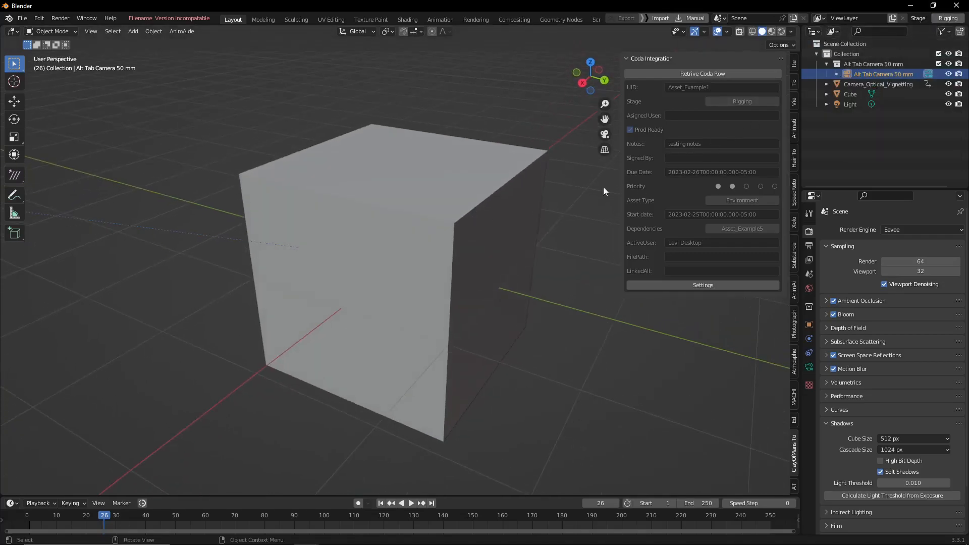
{"action": "left_click", "coordinate": [946, 19]}
{"action": "left_click", "coordinate": [905, 52]}
Enable automatic reading and writing to Coda in the add-on settings and save the Blender file to the Desktop as untitled.blend.
{"action": "left_click", "coordinate": [686, 285]}
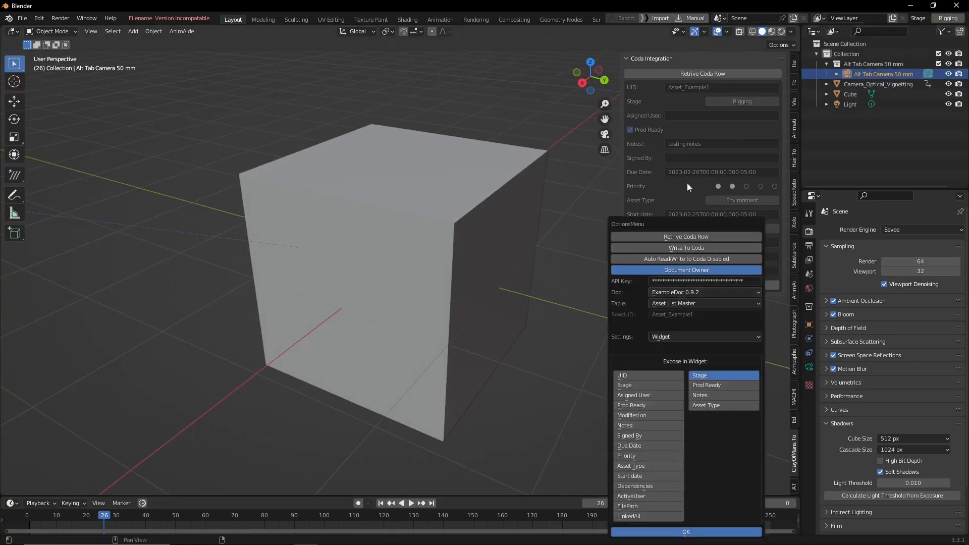
{"action": "left_click", "coordinate": [693, 258]}
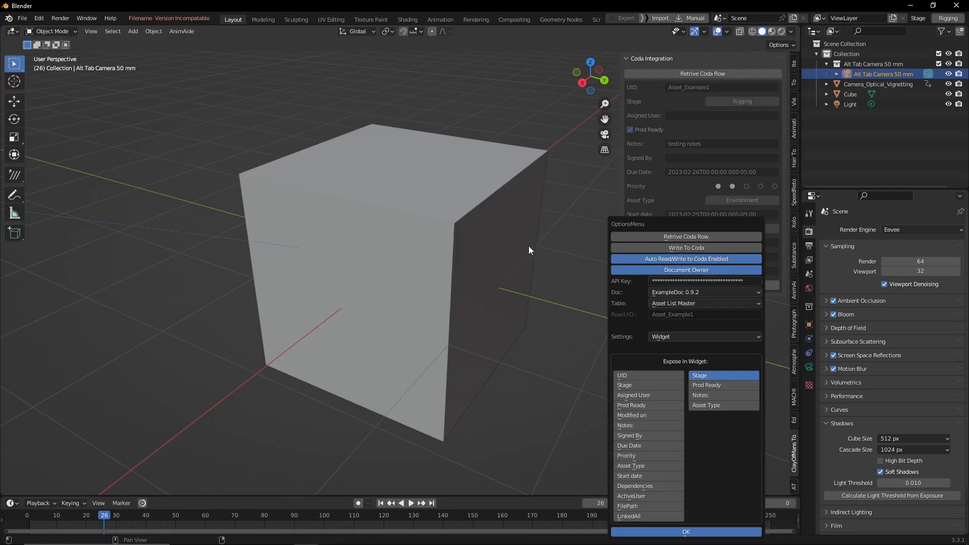
{"action": "key", "text": "ctrl+s"}
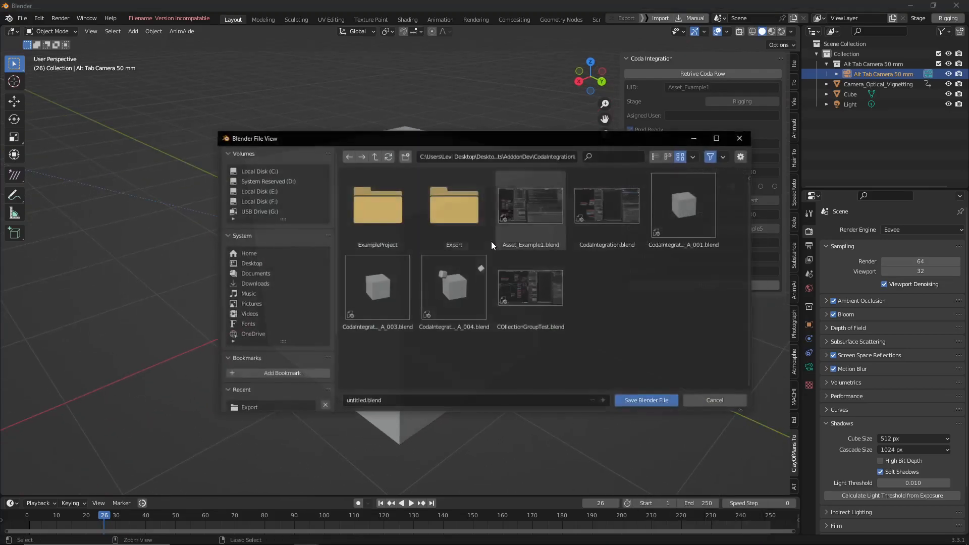
{"action": "left_click", "coordinate": [247, 262]}
{"action": "left_click", "coordinate": [647, 400]}
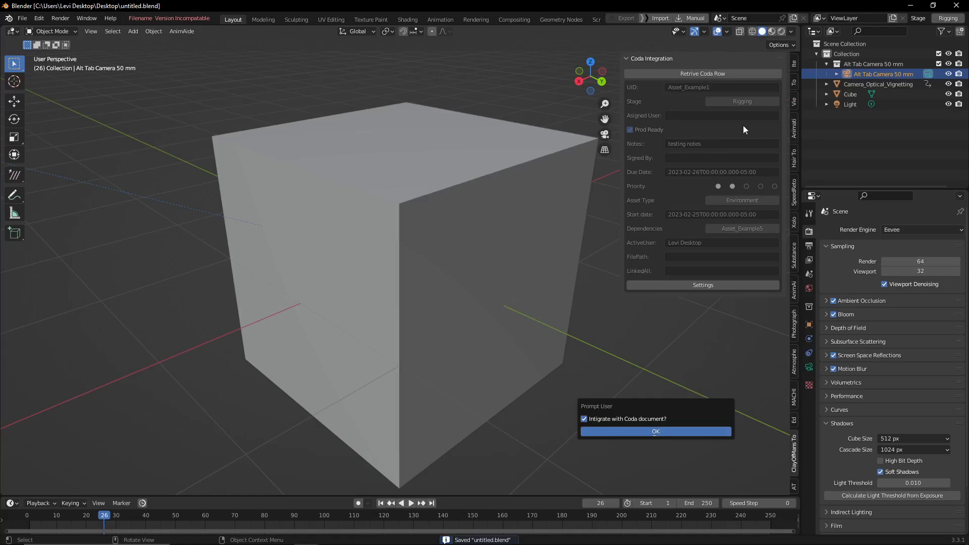
Set the Stage to New through the header widget and save the Blender file.
{"action": "left_click", "coordinate": [946, 20]}
{"action": "left_click", "coordinate": [919, 39]}
{"action": "left_click", "coordinate": [885, 73]}
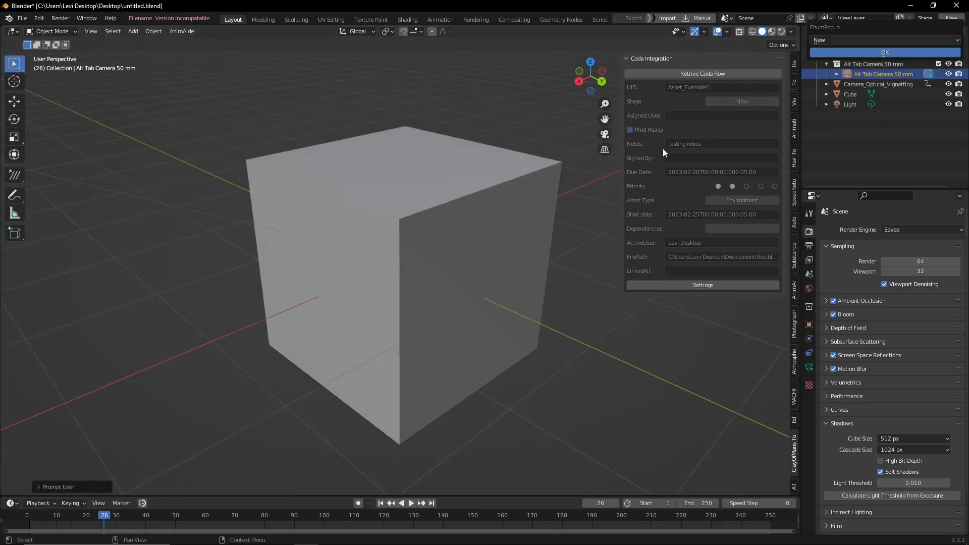
{"action": "key", "text": "ctrl+s"}
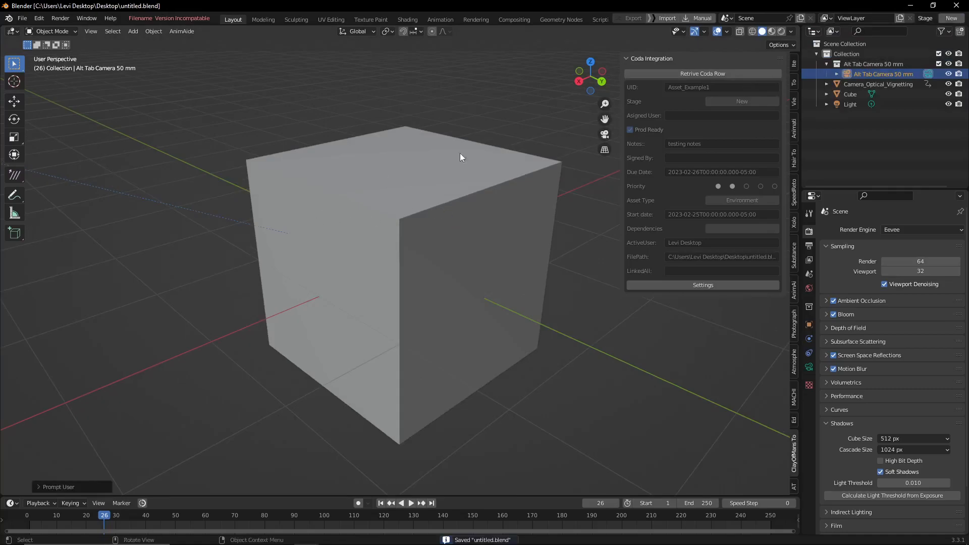
Switch to the example Coda document in Chrome, check Asset_Example1's stage on the Source page, and view the Scenes Overview page.
{"action": "mouse_move", "coordinate": [462, 535]}
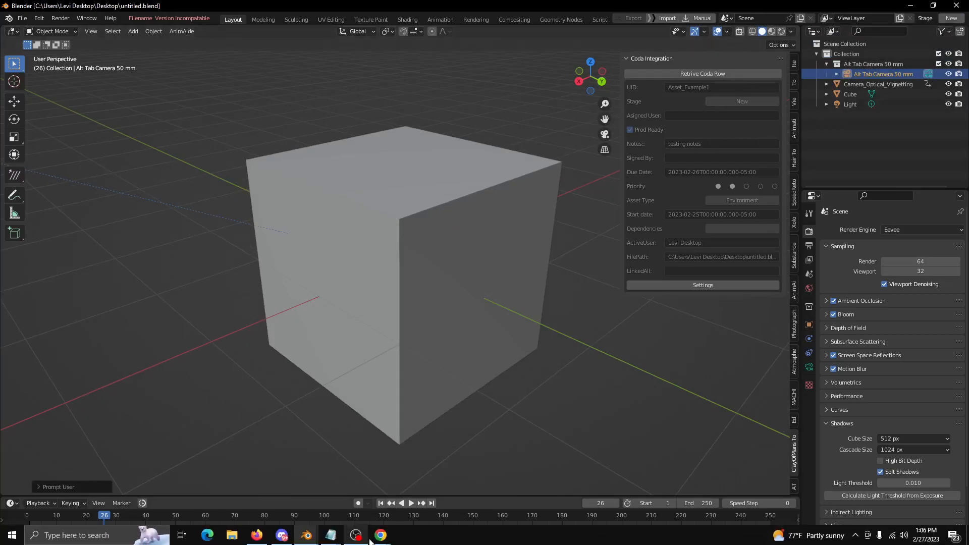
{"action": "mouse_move", "coordinate": [381, 535]}
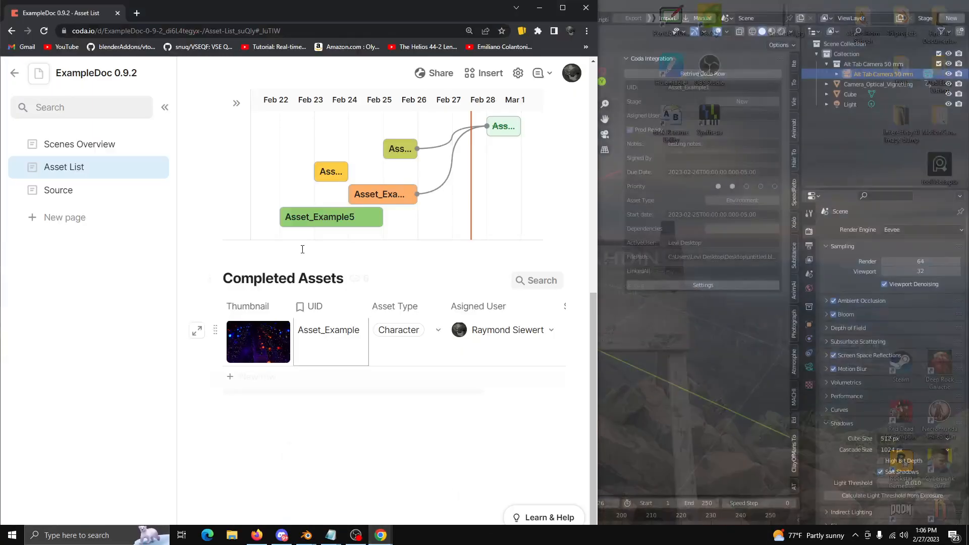
{"action": "left_click", "coordinate": [457, 495]}
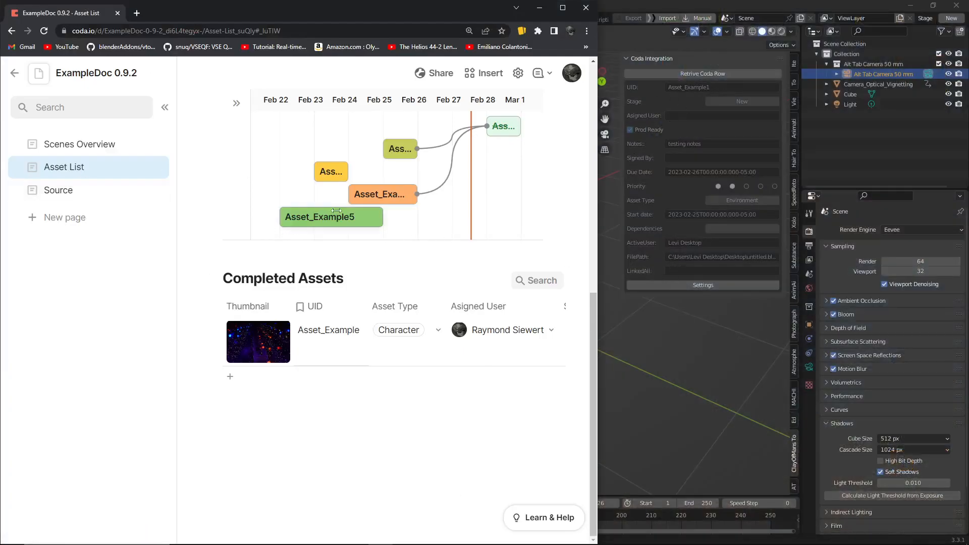
{"action": "left_click", "coordinate": [64, 190]}
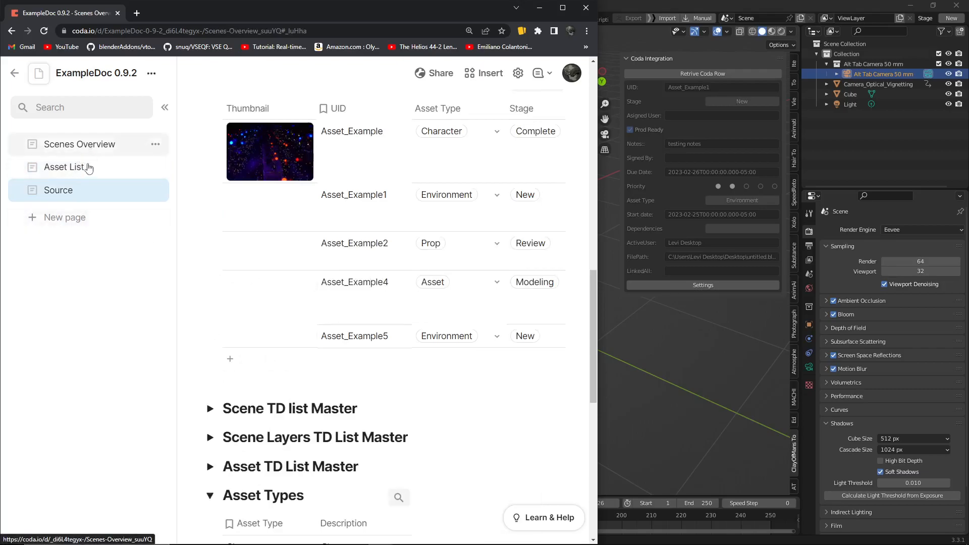
{"action": "left_click", "coordinate": [80, 144]}
{"action": "scroll", "coordinate": [311, 233], "scroll_direction": "down", "scroll_amount": 1}
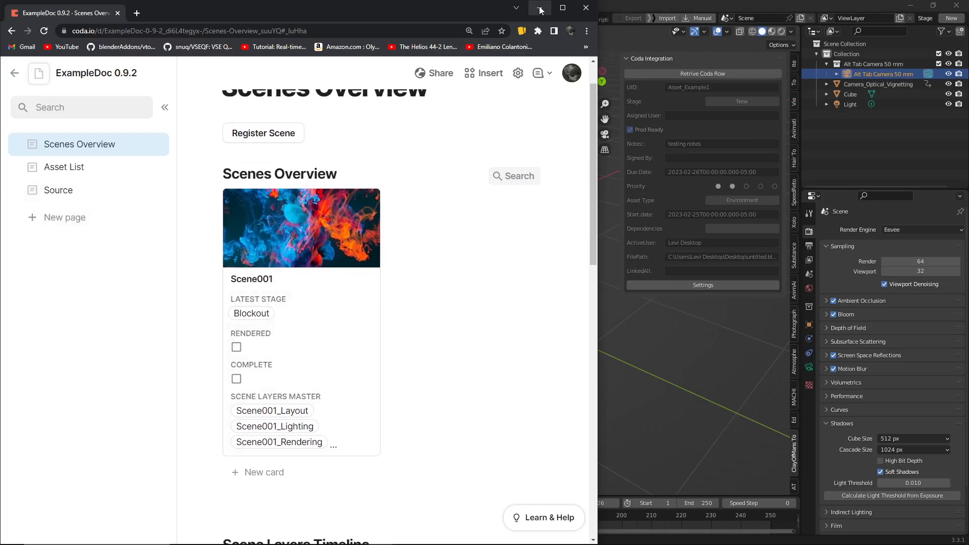
{"action": "left_click_drag", "start_coordinate": [443, 11], "coordinate": [0, 81]}
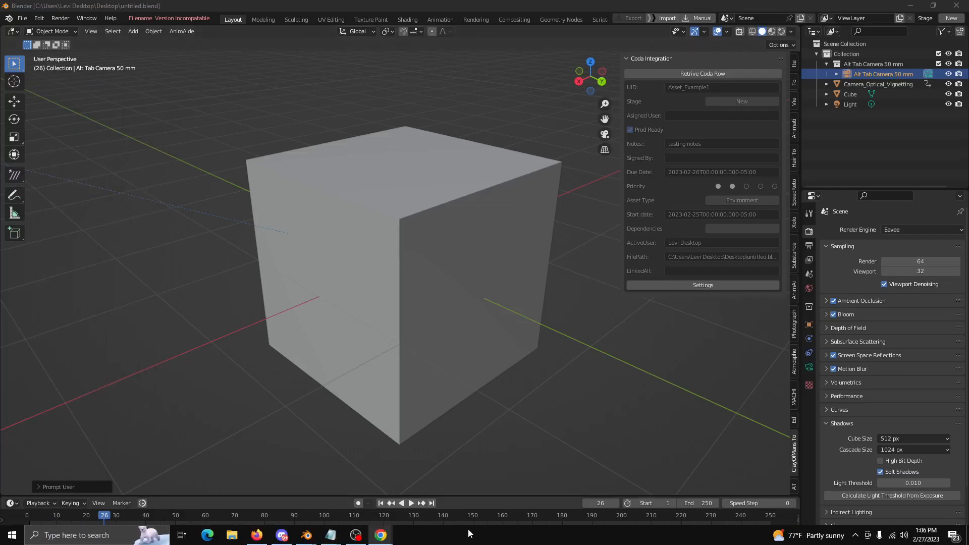
Switch to Firefox, return to the Coda workspace from the ExampleDoc, and delete the document Copy of ExampleDoc 0.9.2.
{"action": "mouse_move", "coordinate": [309, 535]}
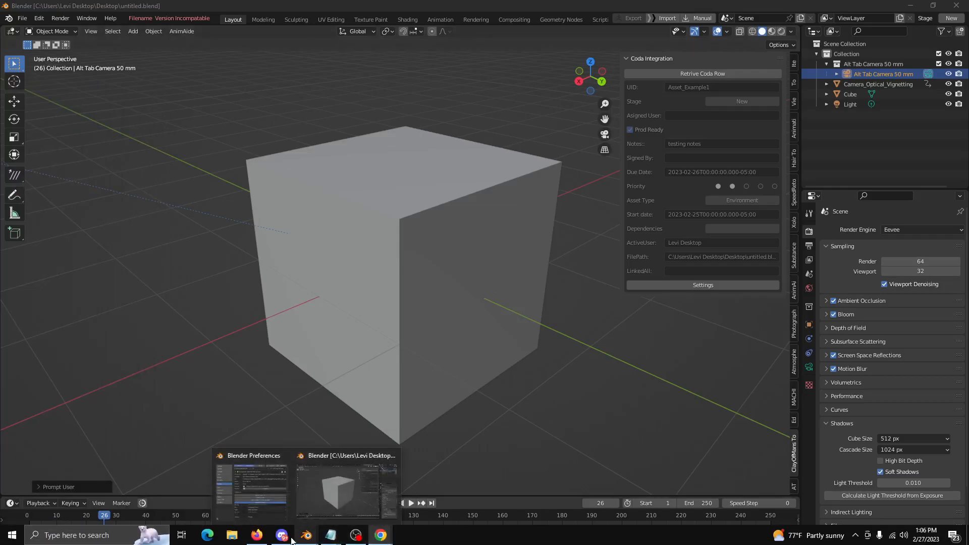
{"action": "left_click", "coordinate": [257, 536]}
{"action": "left_click", "coordinate": [492, 5]}
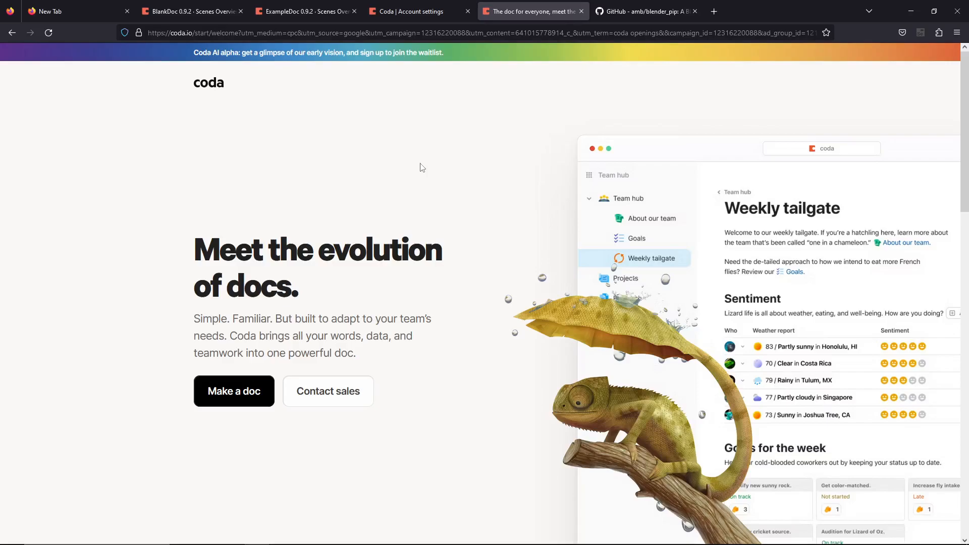
{"action": "left_click", "coordinate": [431, 5]}
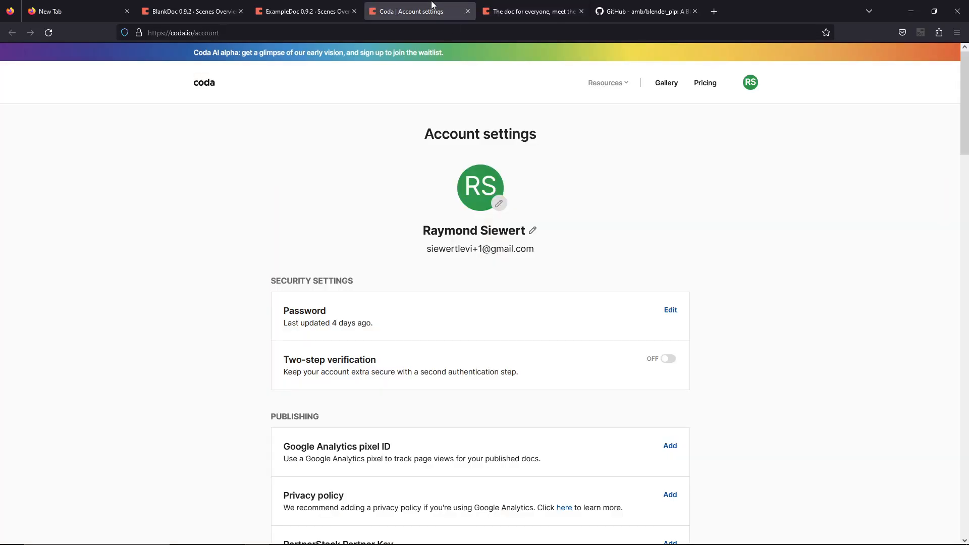
{"action": "left_click", "coordinate": [302, 11]}
{"action": "left_click", "coordinate": [217, 5]}
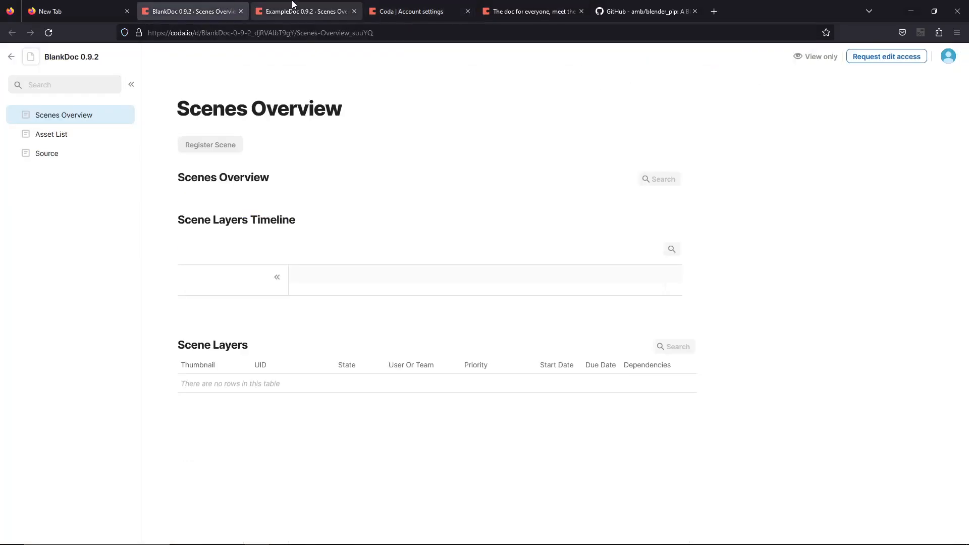
{"action": "left_click", "coordinate": [288, 5]}
{"action": "left_click", "coordinate": [13, 58]}
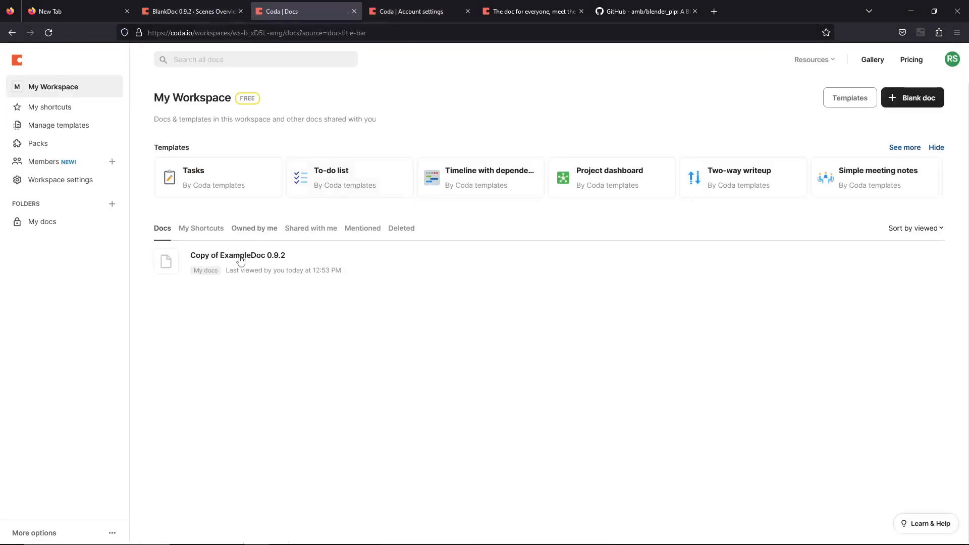
{"action": "left_click", "coordinate": [142, 263]}
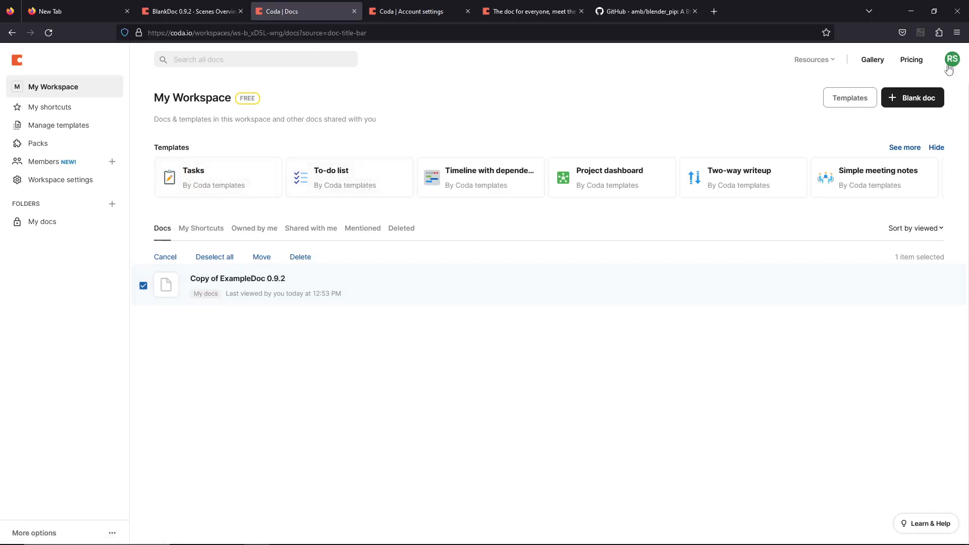
{"action": "left_click", "coordinate": [300, 257]}
{"action": "left_click", "coordinate": [548, 326]}
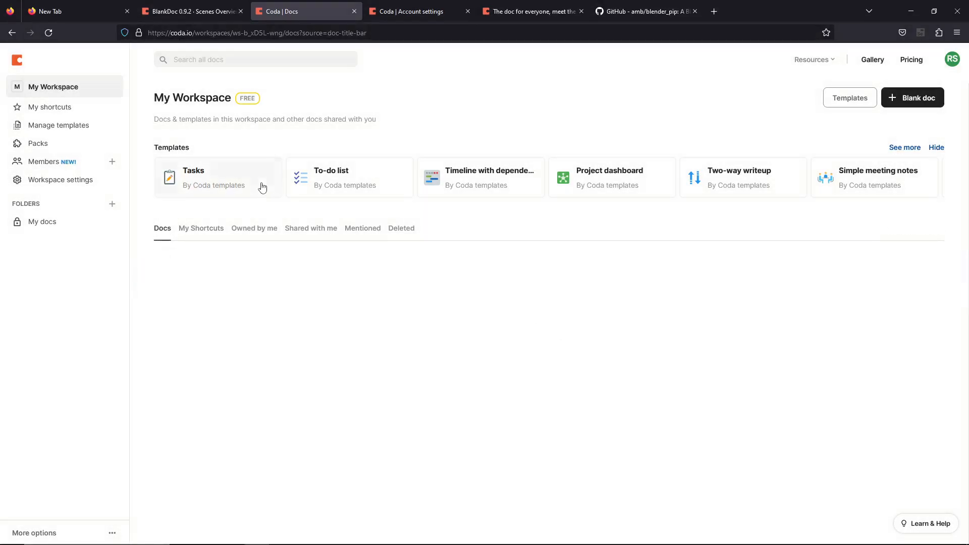
{"action": "left_click", "coordinate": [187, 19]}
{"action": "left_click", "coordinate": [534, 12]}
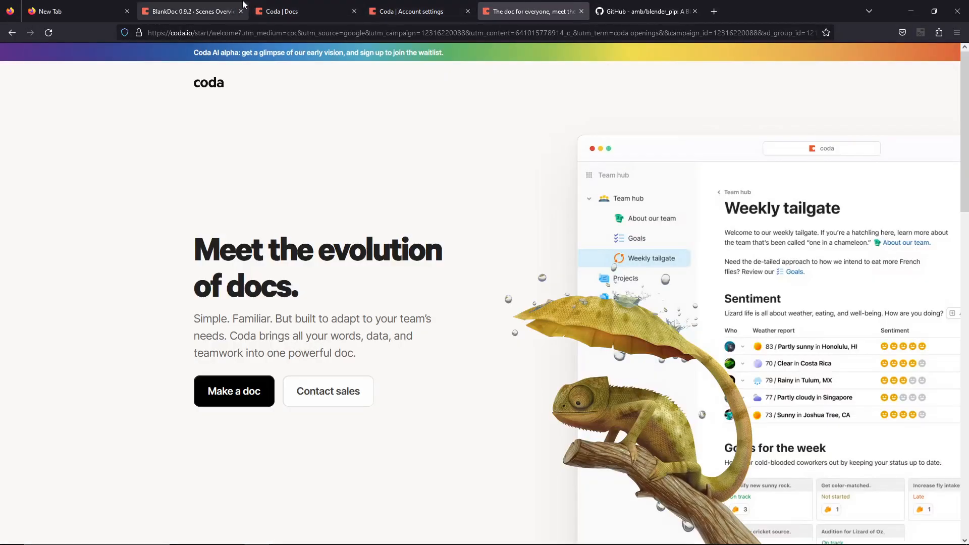
{"action": "left_click", "coordinate": [242, 4]}
{"action": "left_click", "coordinate": [76, 9]}
{"action": "left_click", "coordinate": [192, 9]}
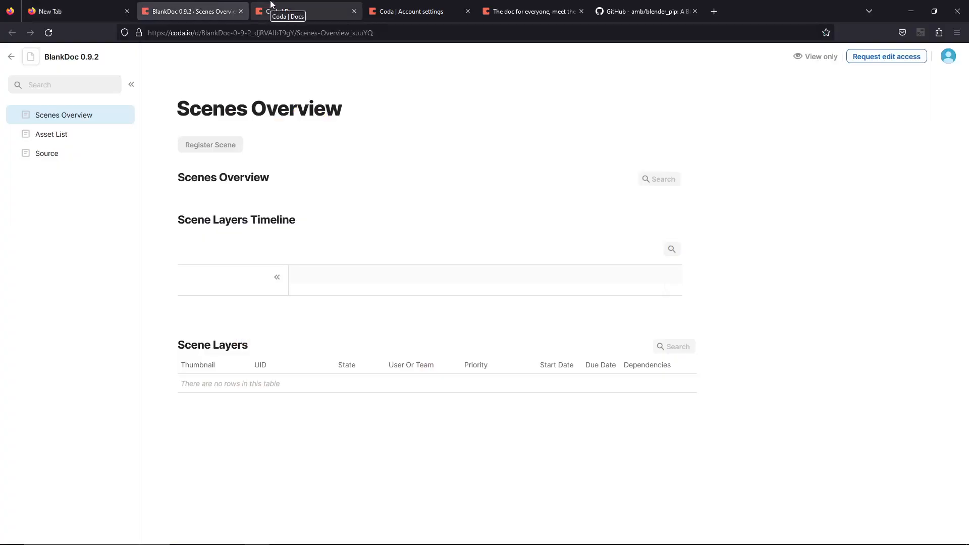
{"action": "left_click", "coordinate": [271, 4]}
Copy the shared BlankDoc document into My Workspace under the name BlankDoc 0.9.2.
{"action": "left_click", "coordinate": [229, 4]}
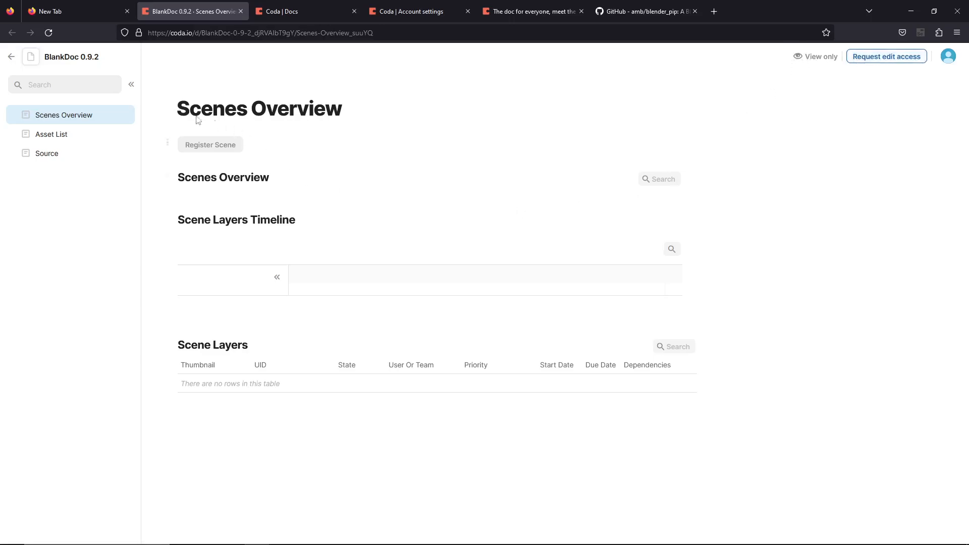
{"action": "left_click", "coordinate": [120, 59]}
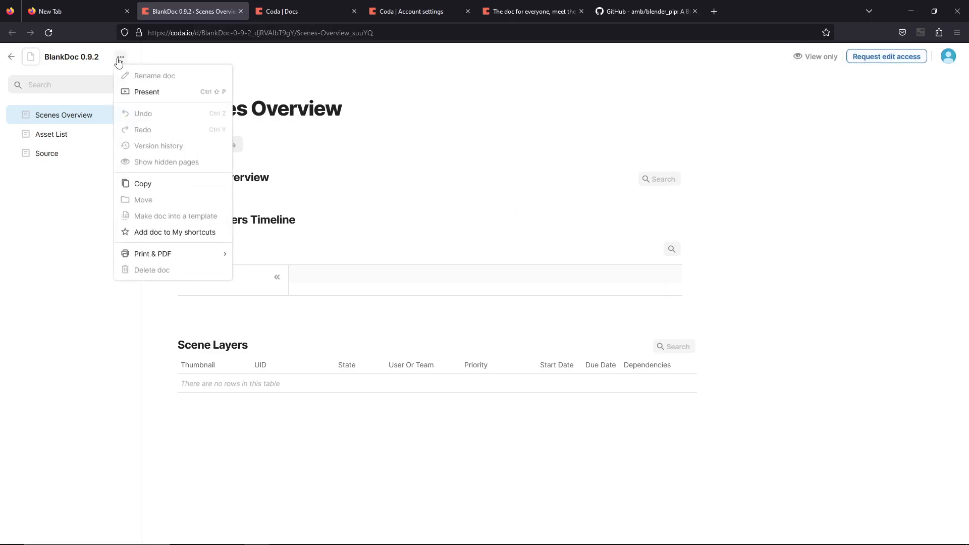
{"action": "left_click", "coordinate": [151, 184]}
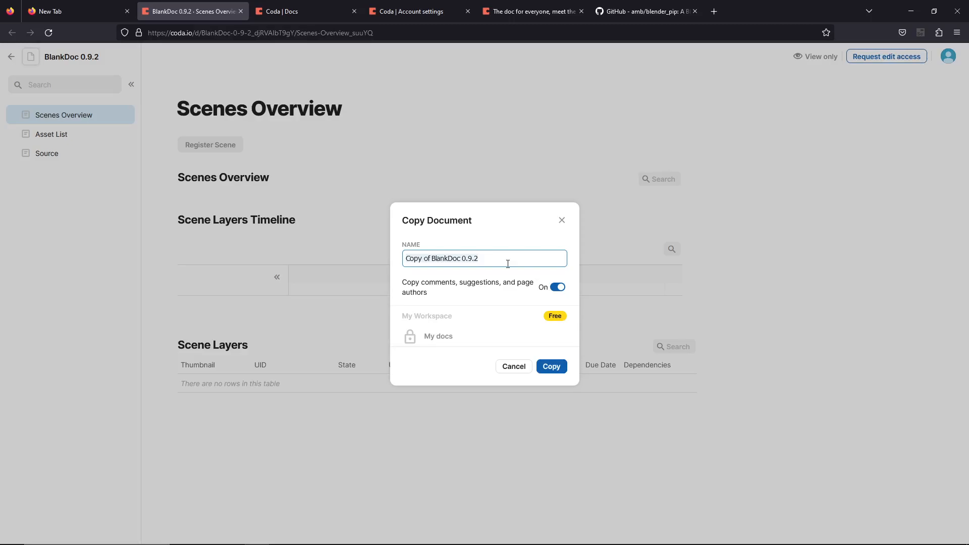
{"action": "left_click", "coordinate": [507, 263]}
{"action": "key", "text": "BackSpace"}
{"action": "key", "text": "BackSpace"}
{"action": "key", "text": "BackSpace"}
{"action": "key", "text": "BackSpace"}
{"action": "key", "text": "BackSpace"}
{"action": "key", "text": "BackSpace"}
{"action": "key", "text": "BackSpace"}
{"action": "key", "text": "BackSpace"}
{"action": "left_click", "coordinate": [551, 373]}
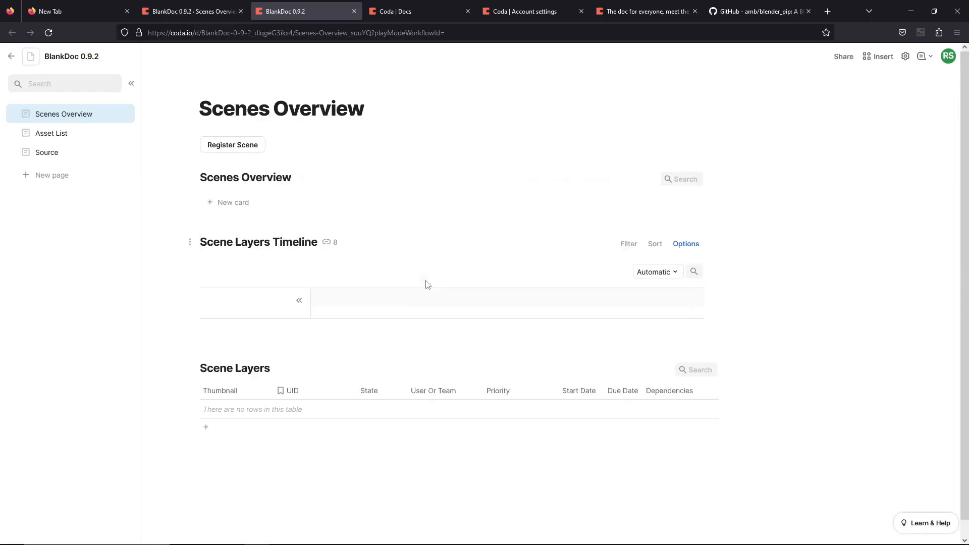
Look through the Asset List, Source and Scenes Overview pages of the copied BlankDoc.
{"action": "left_click", "coordinate": [61, 133]}
{"action": "left_click", "coordinate": [61, 150]}
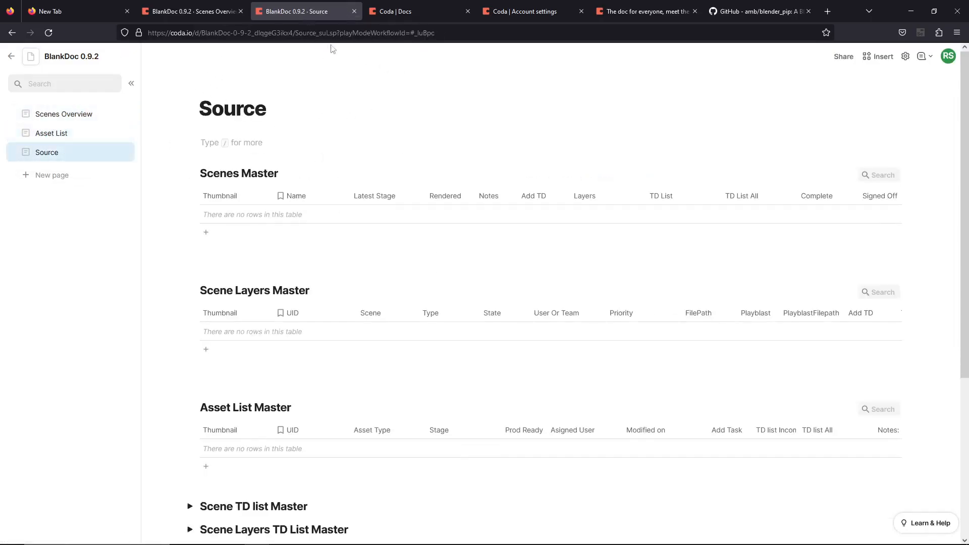
{"action": "left_click", "coordinate": [89, 116]}
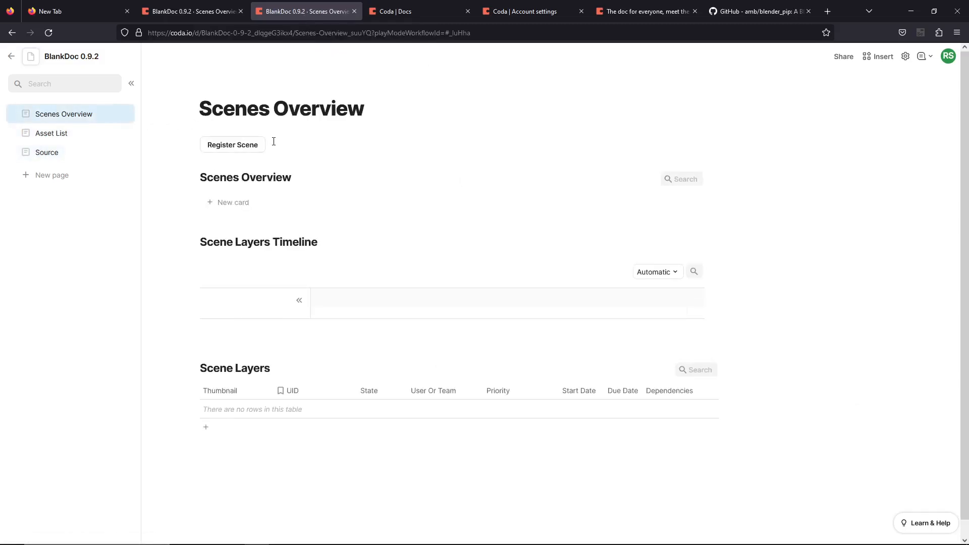
{"action": "left_click", "coordinate": [44, 134]}
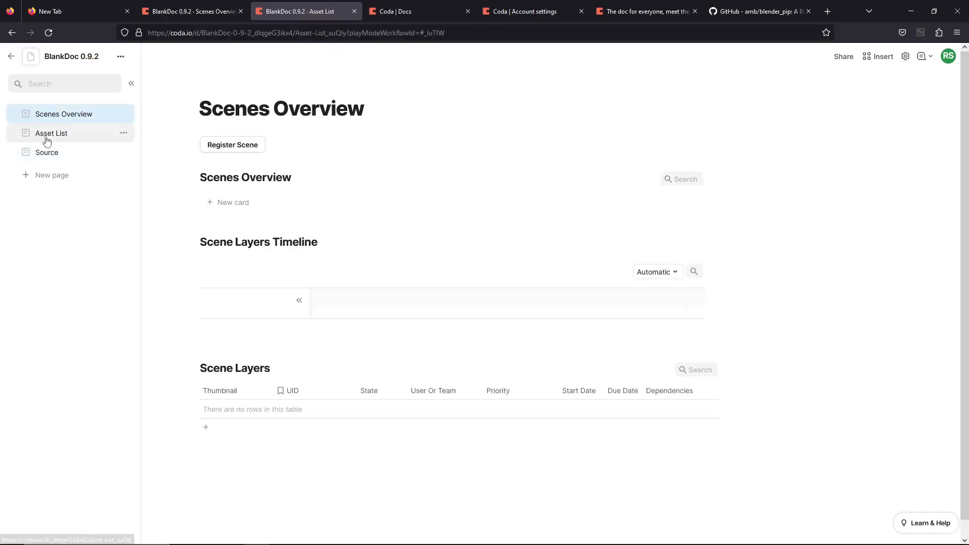
Register a new scene on the Scenes Overview page and name it Scene_001.
{"action": "left_click", "coordinate": [263, 146]}
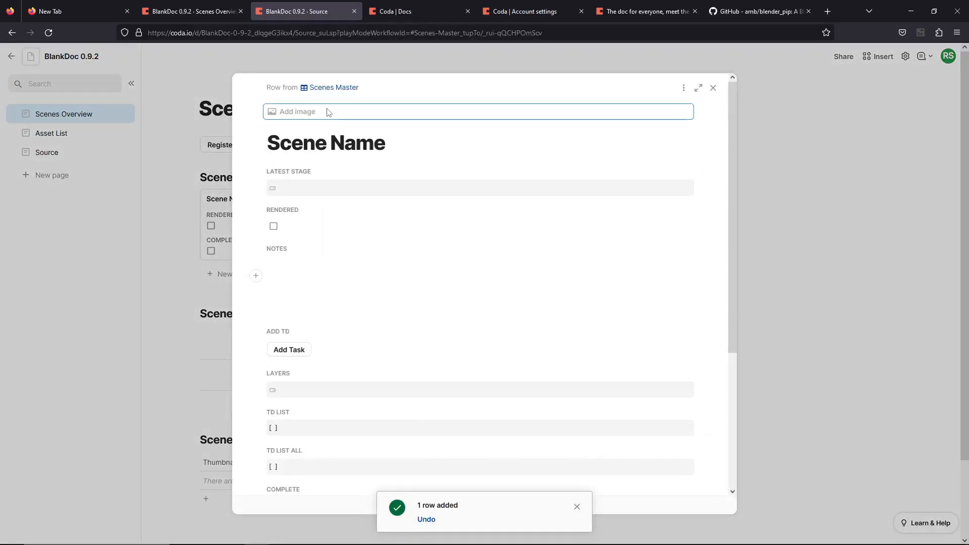
{"action": "double_click", "coordinate": [324, 144]}
{"action": "double_click", "coordinate": [326, 144]}
{"action": "left_click", "coordinate": [425, 152]}
{"action": "key", "text": "ctrl+a"}
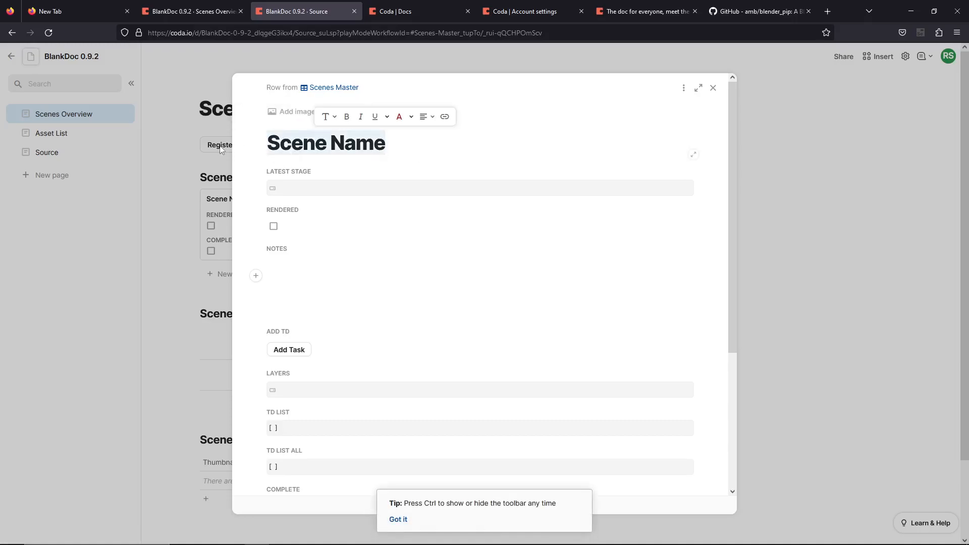
{"action": "type", "text": "Scene_"}
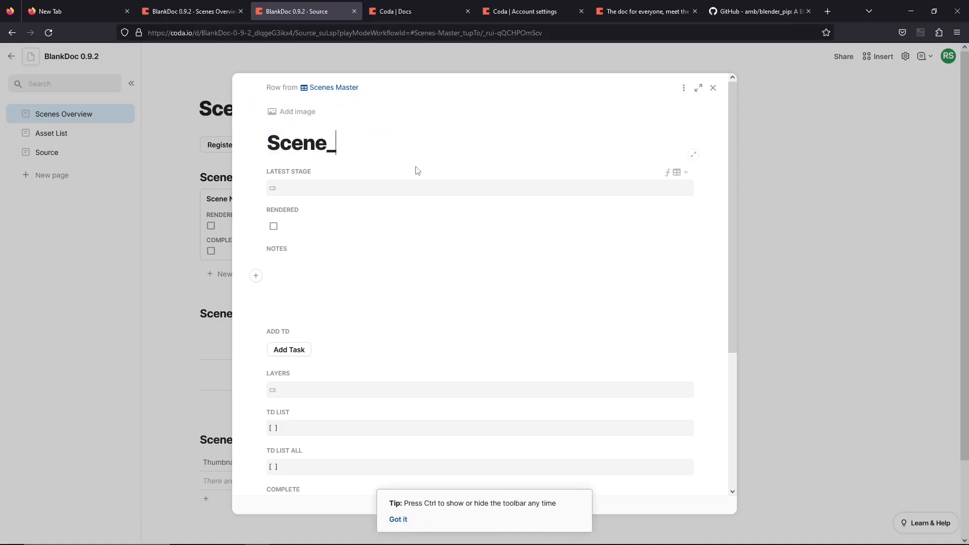
{"action": "type", "text": "001"}
{"action": "key", "text": "Tab"}
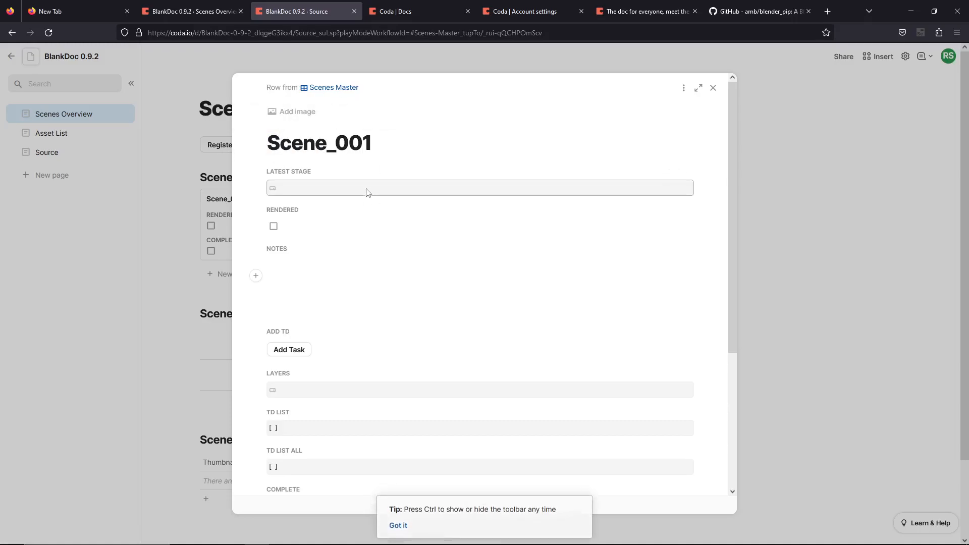
Add a scene layer to Scene_001, name it Scene_001_Lighting, and close its row details.
{"action": "scroll", "coordinate": [305, 227], "scroll_direction": "down", "scroll_amount": 4}
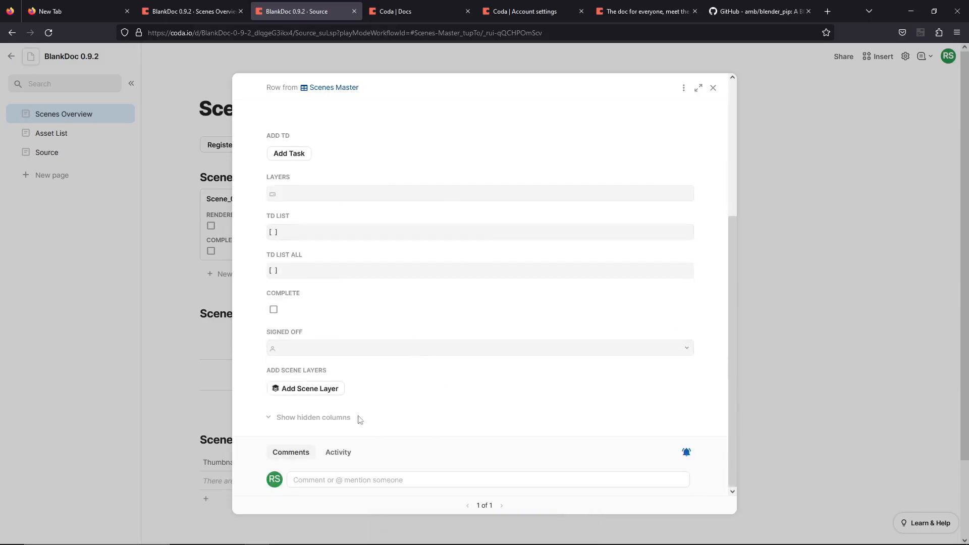
{"action": "left_click", "coordinate": [310, 388]}
{"action": "scroll", "coordinate": [413, 279], "scroll_direction": "down", "scroll_amount": 5}
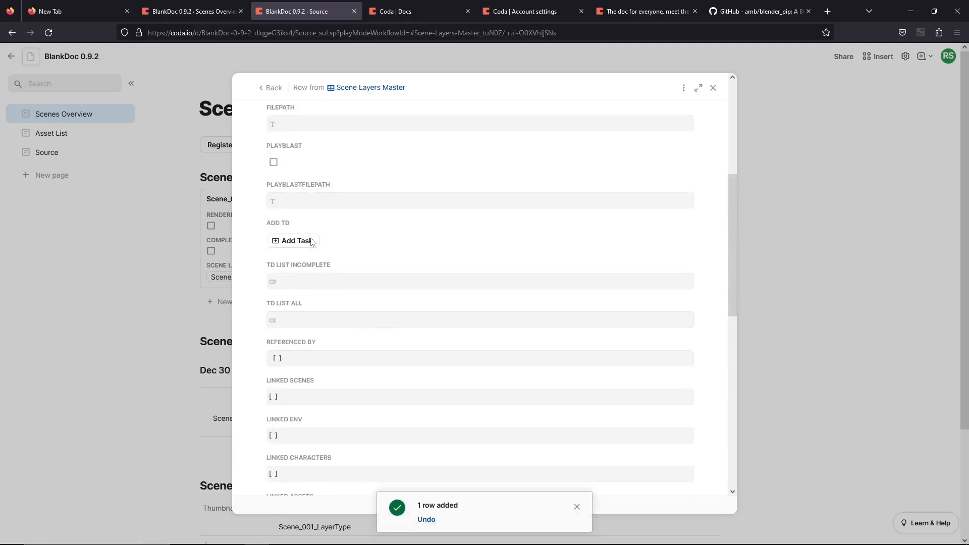
{"action": "scroll", "coordinate": [310, 199], "scroll_direction": "up", "scroll_amount": 5}
{"action": "double_click", "coordinate": [386, 148]}
{"action": "left_click", "coordinate": [384, 147]}
{"action": "left_click", "coordinate": [571, 151]}
{"action": "key", "text": "BackSpace"}
{"action": "key", "text": "BackSpace"}
{"action": "key", "text": "BackSpace"}
{"action": "key", "text": "BackSpace"}
{"action": "key", "text": "BackSpace"}
{"action": "key", "text": "BackSpace"}
{"action": "key", "text": "BackSpace"}
{"action": "key", "text": "BackSpace"}
{"action": "key", "text": "BackSpace"}
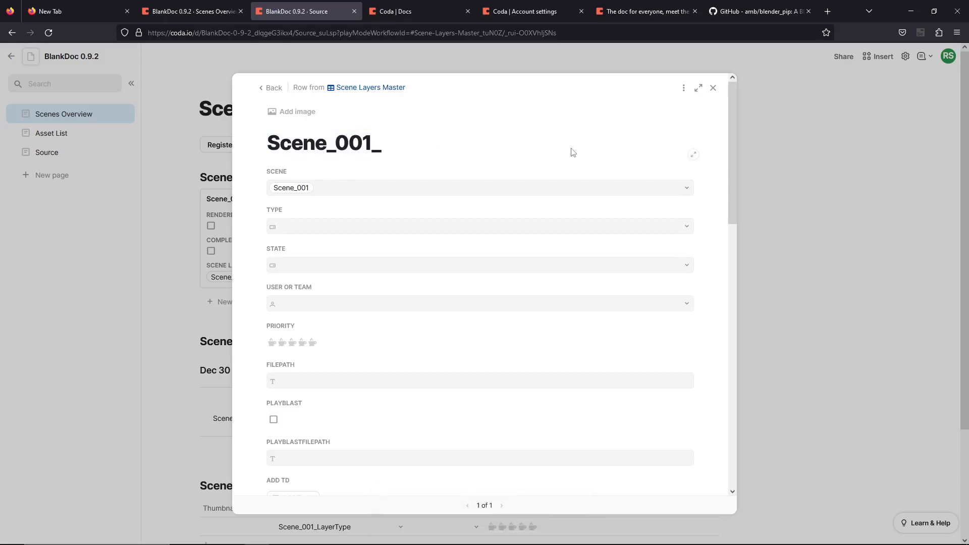
{"action": "type", "text": "Lighting"}
{"action": "key", "text": "Tab"}
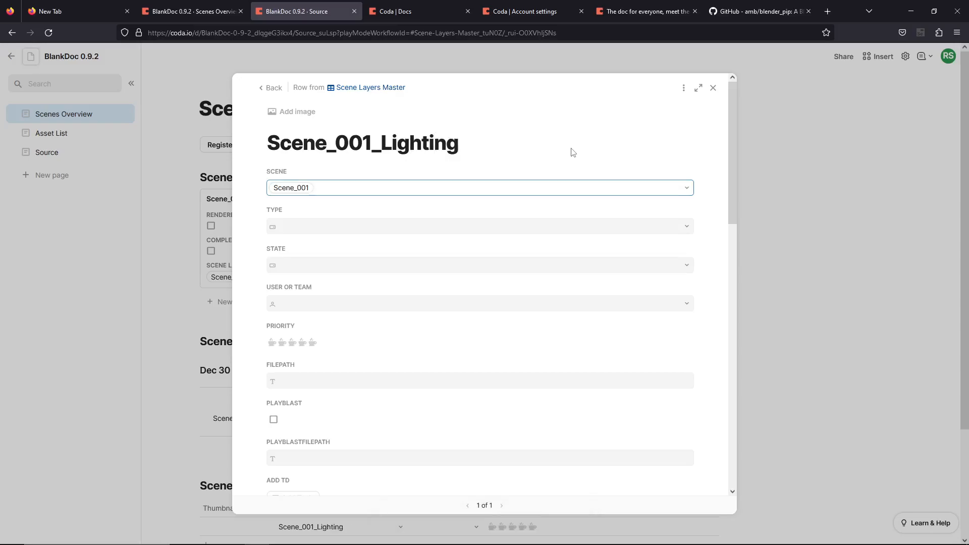
{"action": "left_click", "coordinate": [738, 246]}
Review the Scene_001_Lighting layer in the Scene Layers Timeline and examine the fields in its row details.
{"action": "scroll", "coordinate": [353, 313], "scroll_direction": "down", "scroll_amount": 3}
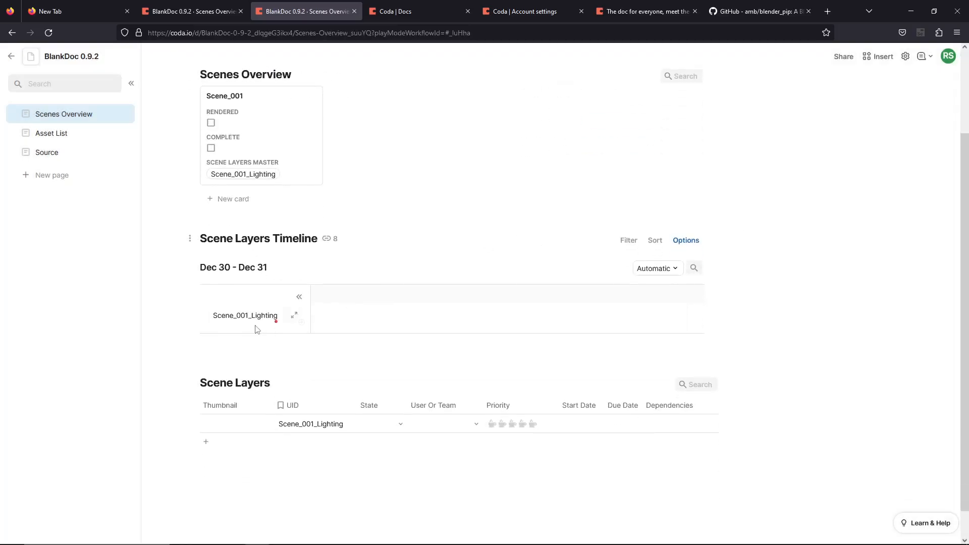
{"action": "scroll", "coordinate": [288, 229], "scroll_direction": "up", "scroll_amount": 3}
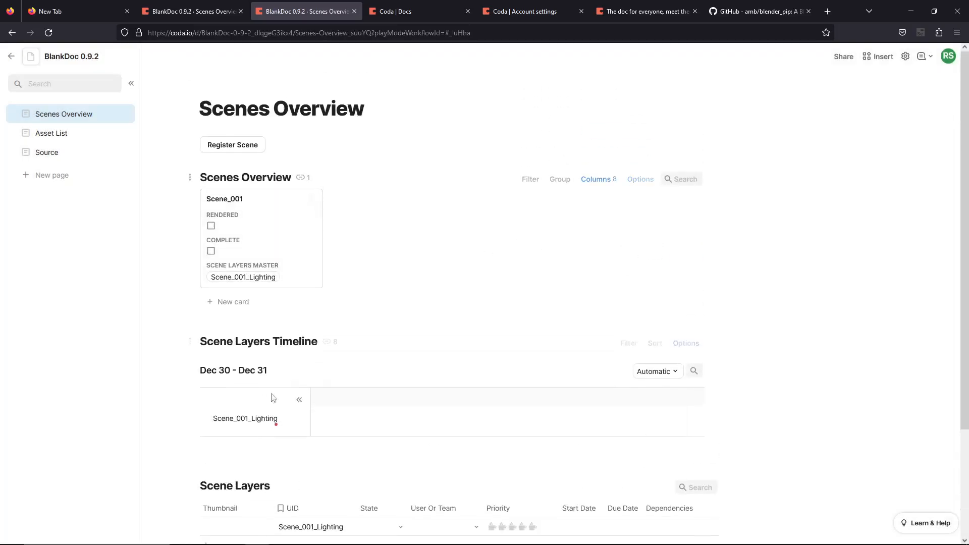
{"action": "left_click", "coordinate": [256, 418]}
{"action": "scroll", "coordinate": [398, 292], "scroll_direction": "down", "scroll_amount": 10}
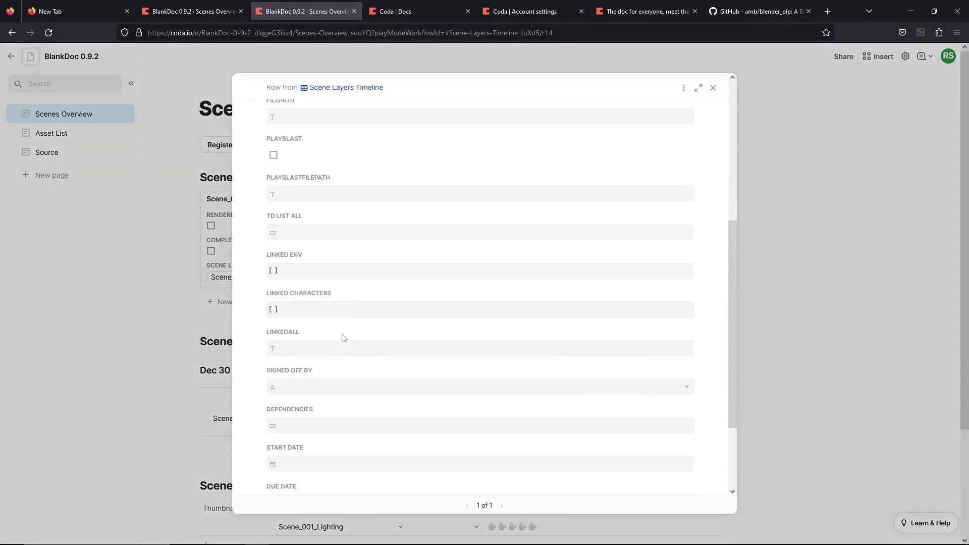
{"action": "scroll", "coordinate": [362, 310], "scroll_direction": "up", "scroll_amount": 6}
{"action": "scroll", "coordinate": [343, 282], "scroll_direction": "up", "scroll_amount": 3}
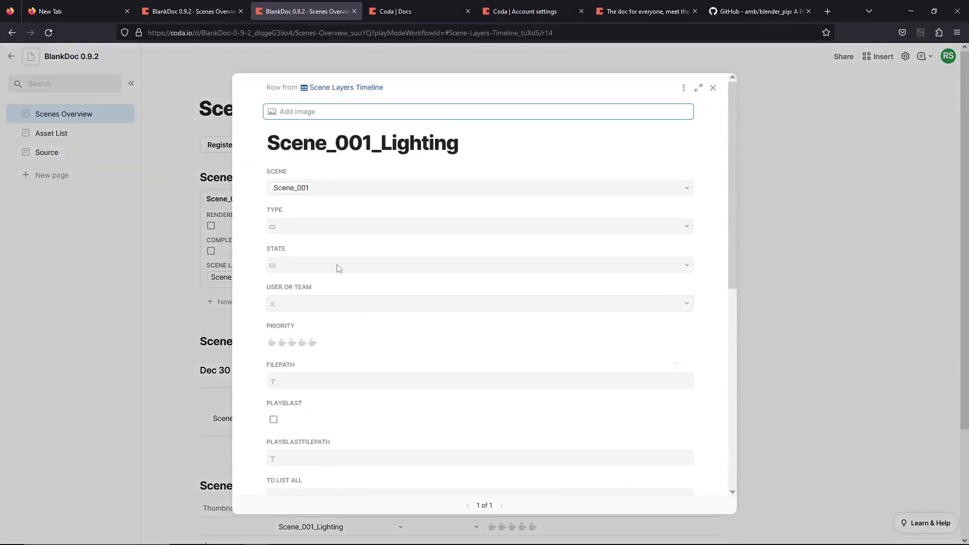
{"action": "left_click", "coordinate": [793, 229]}
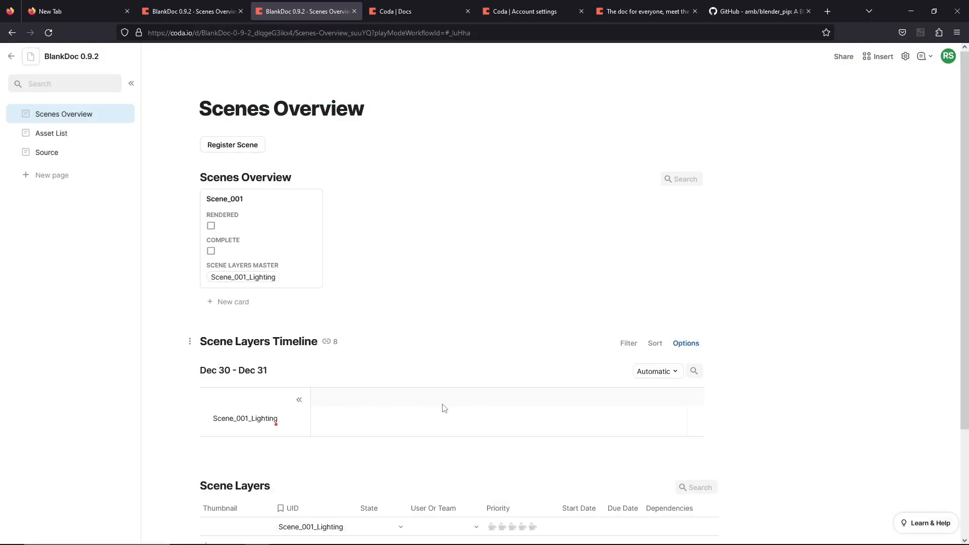
Register a new asset on the Asset List page and name it Asset_Example1.
{"action": "scroll", "coordinate": [441, 407], "scroll_direction": "down", "scroll_amount": 3}
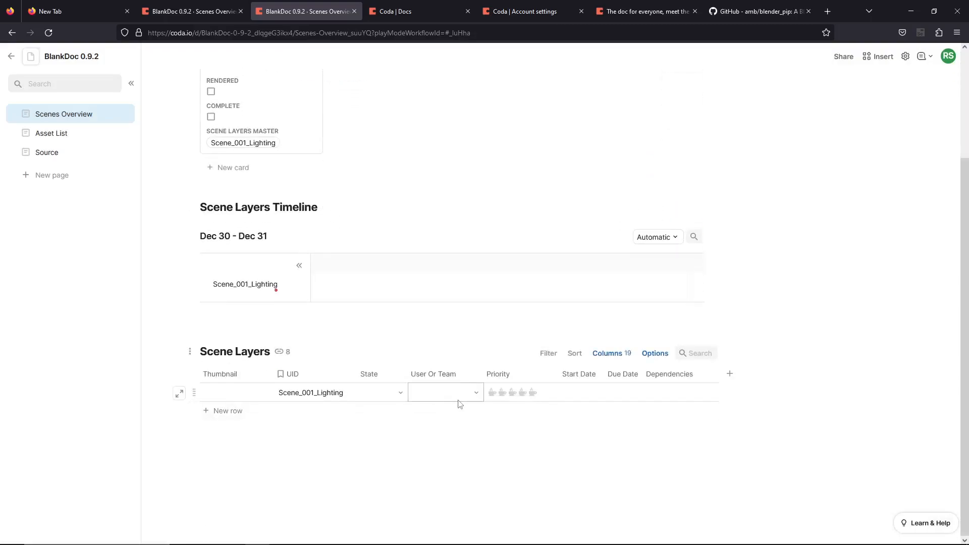
{"action": "scroll", "coordinate": [459, 403], "scroll_direction": "up", "scroll_amount": 3}
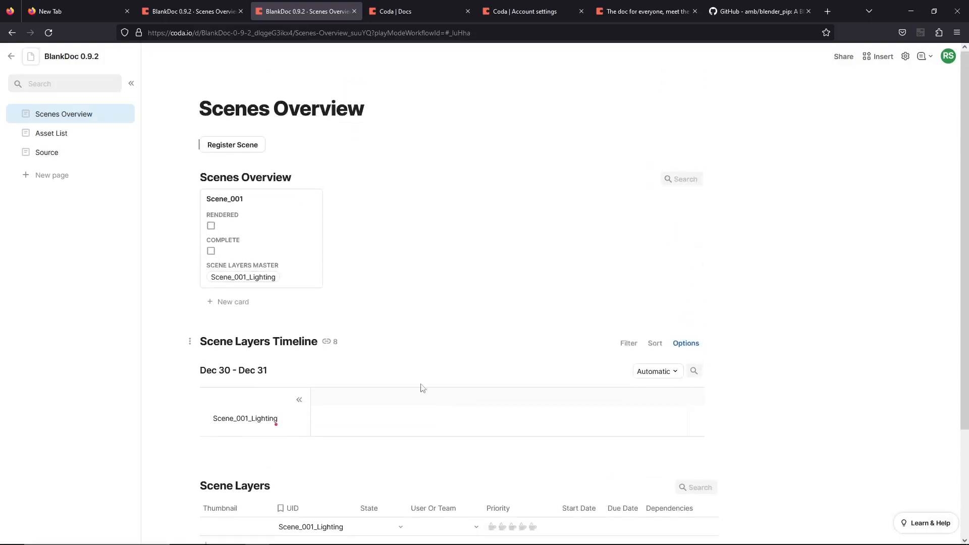
{"action": "left_click", "coordinate": [53, 135]}
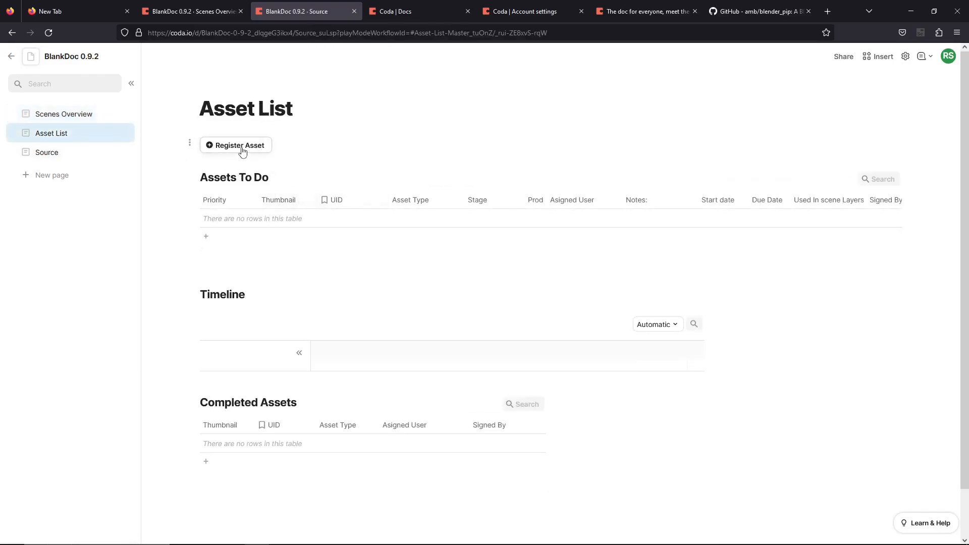
{"action": "left_click", "coordinate": [240, 147]}
{"action": "key", "text": "ctrl+a"}
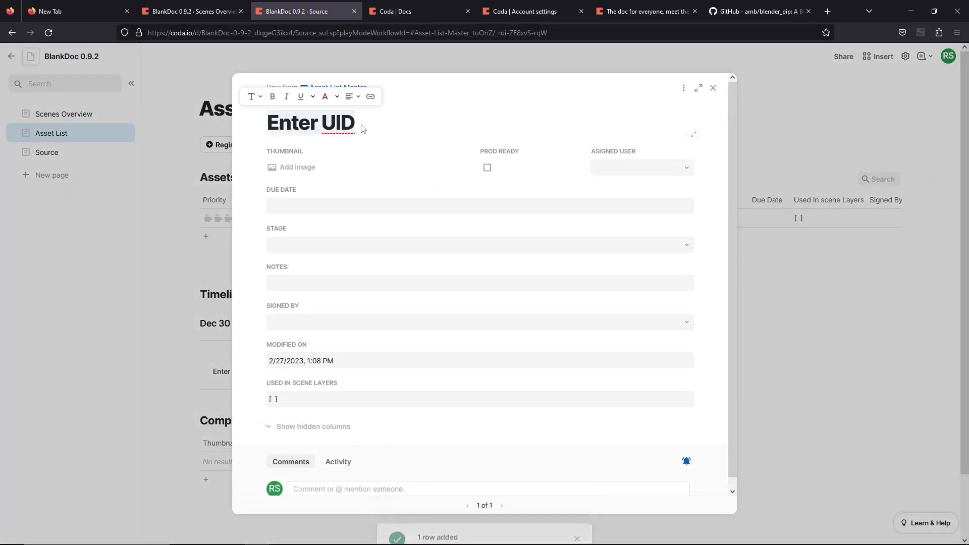
{"action": "type", "text": "Asset_"}
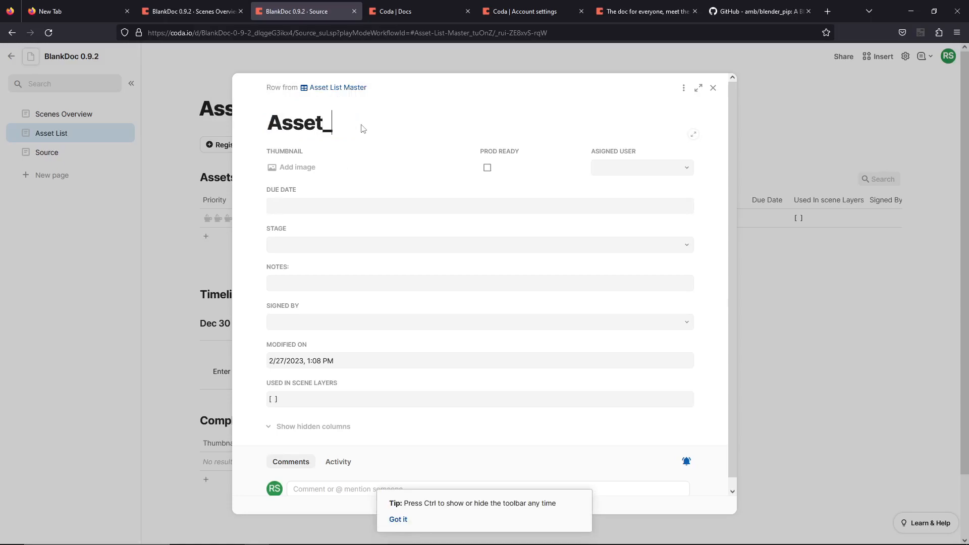
{"action": "type", "text": "Example1"}
{"action": "key", "text": "Tab"}
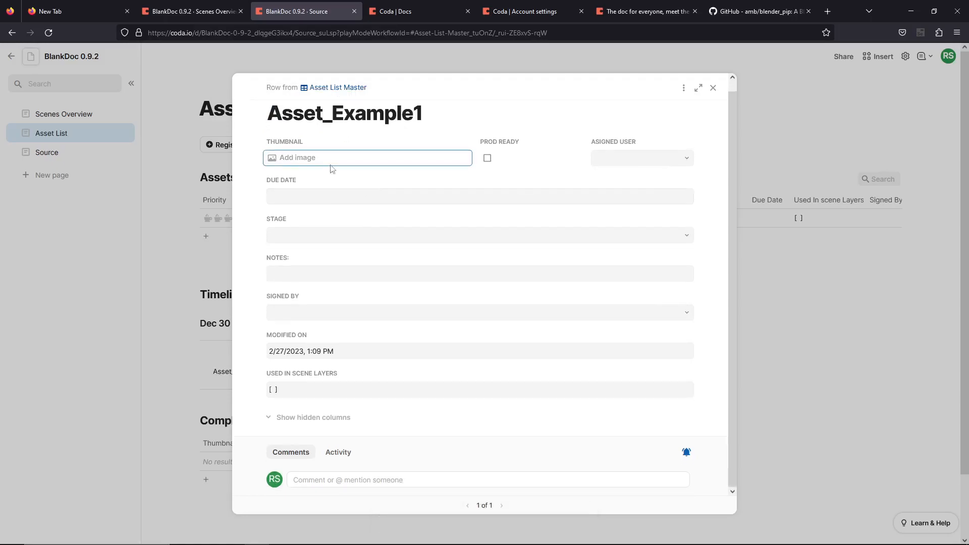
Check the asset's thumbnail and assigned user options, and set its due date to 2/27/2023.
{"action": "left_click", "coordinate": [299, 159]}
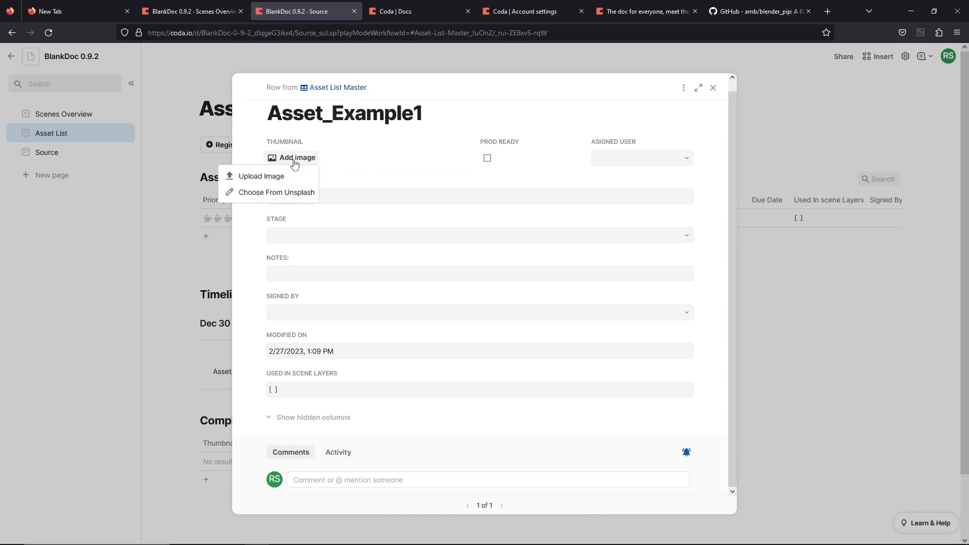
{"action": "left_click", "coordinate": [544, 172]}
{"action": "left_click", "coordinate": [632, 161]}
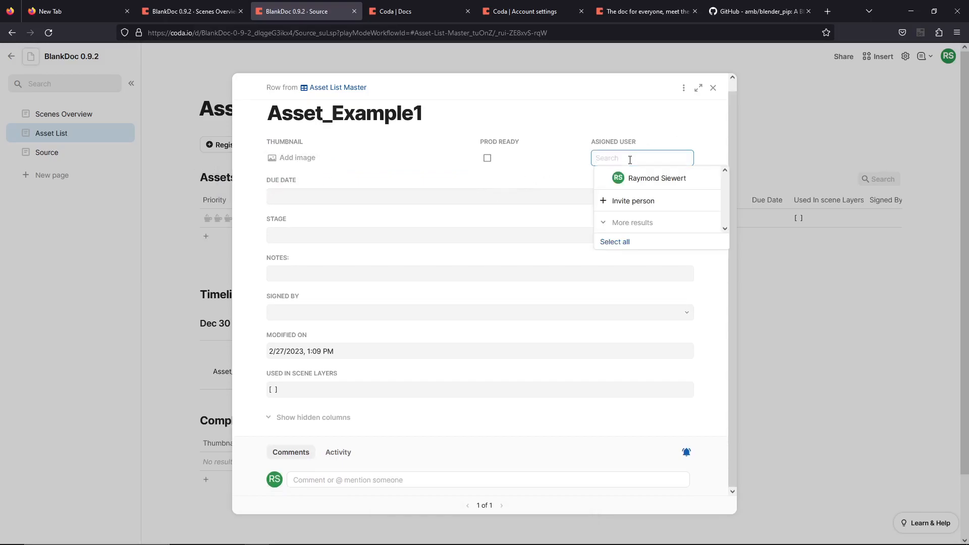
{"action": "left_click", "coordinate": [341, 196]}
{"action": "key", "text": "Return"}
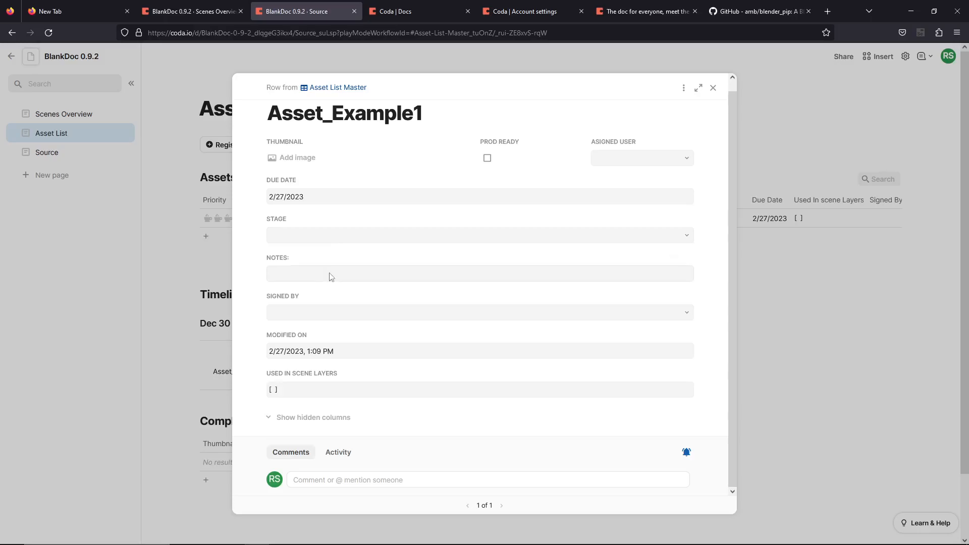
Examine the asset's Signed By and Stage fields, and close its row details.
{"action": "left_click", "coordinate": [318, 318]}
{"action": "key", "text": "Escape"}
{"action": "left_click", "coordinate": [292, 236]}
{"action": "scroll", "coordinate": [325, 312], "scroll_direction": "down", "scroll_amount": 2}
{"action": "left_click", "coordinate": [250, 313]}
{"action": "left_click", "coordinate": [186, 308]}
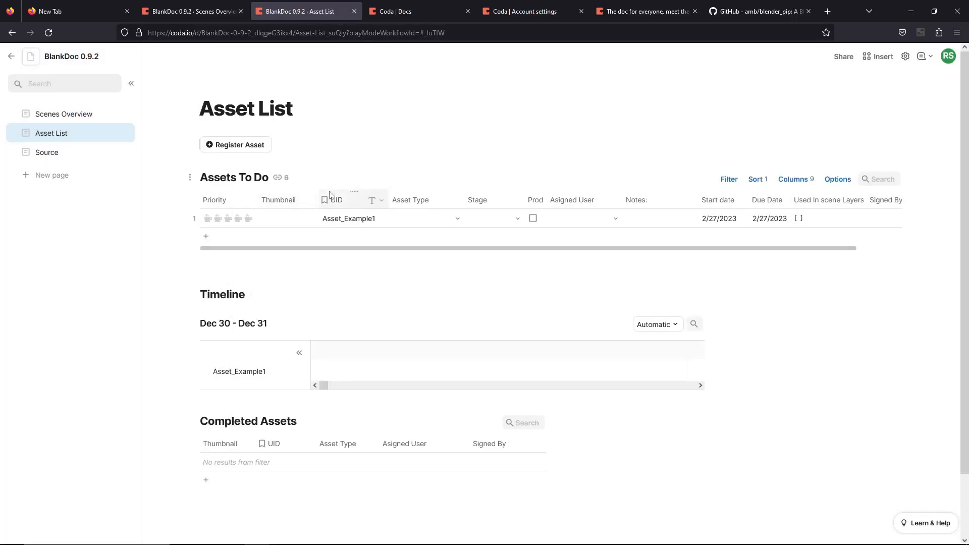
Set the priority of Asset_Example1 to four cups in the Assets To Do table.
{"action": "left_click", "coordinate": [238, 219]}
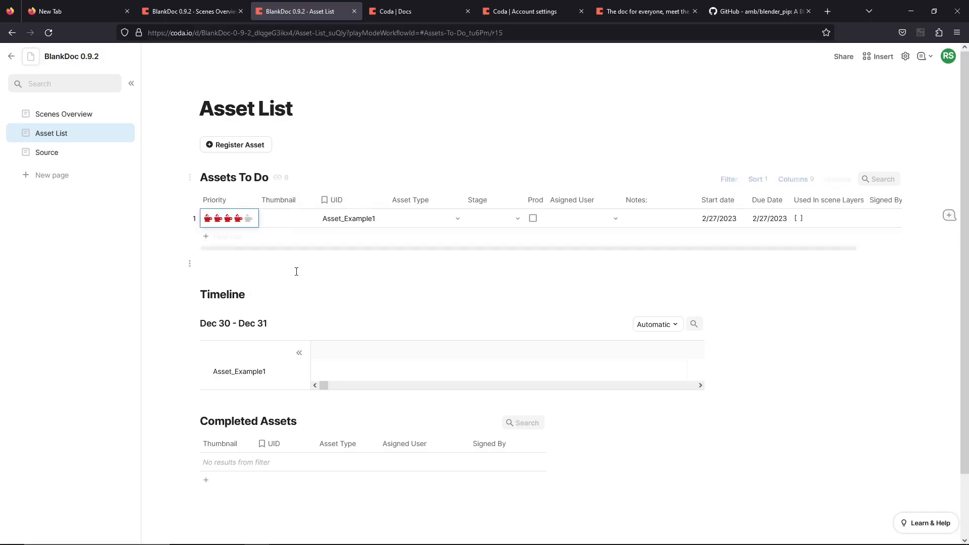
{"action": "scroll", "coordinate": [392, 249], "scroll_direction": "right", "scroll_amount": 2}
{"action": "left_click_drag", "start_coordinate": [392, 252], "coordinate": [230, 254]}
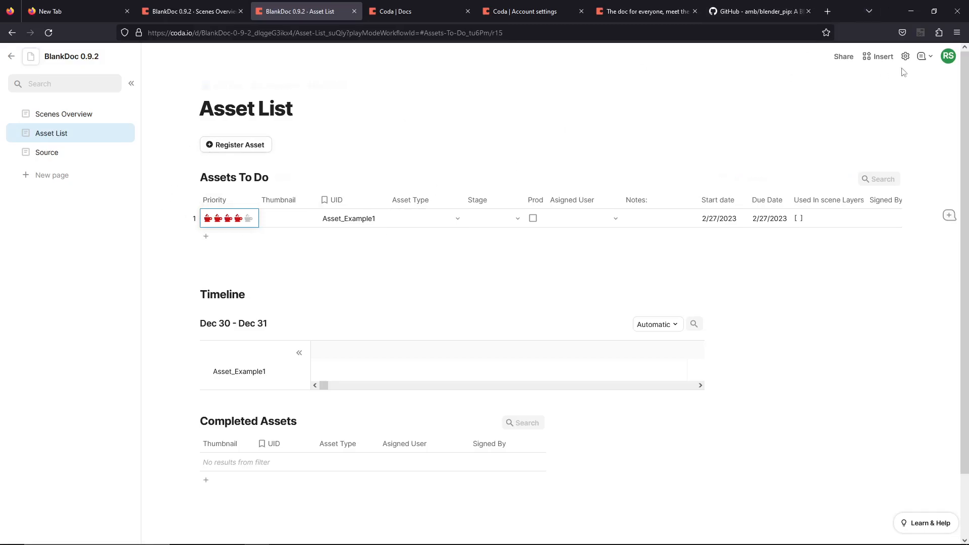
Open the Coda account settings and delete the existing API token.
{"action": "left_click", "coordinate": [944, 58]}
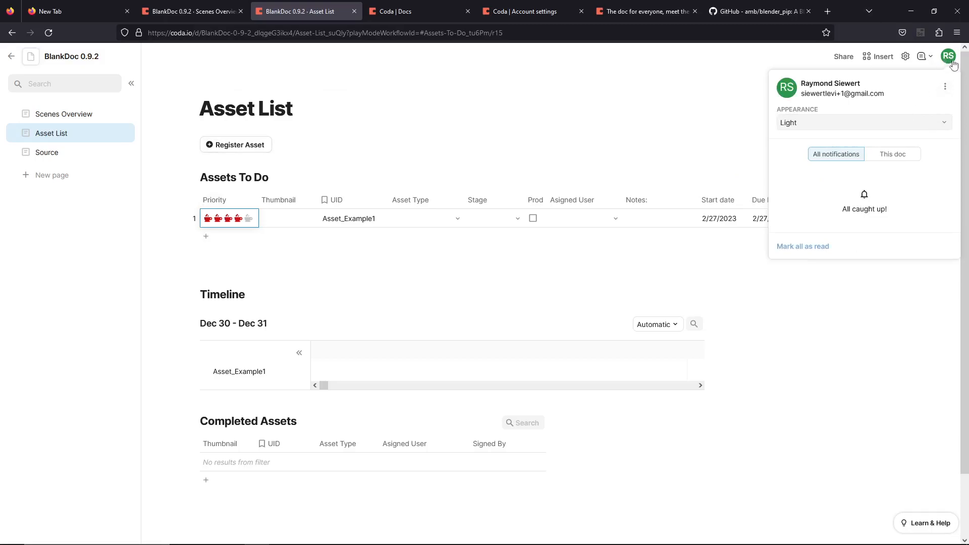
{"action": "left_click", "coordinate": [945, 86]}
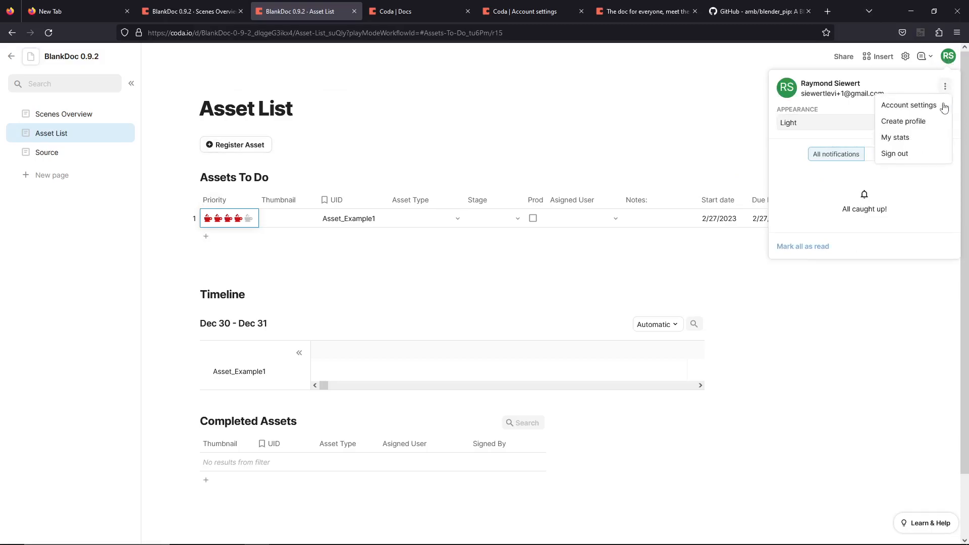
{"action": "left_click", "coordinate": [924, 106]}
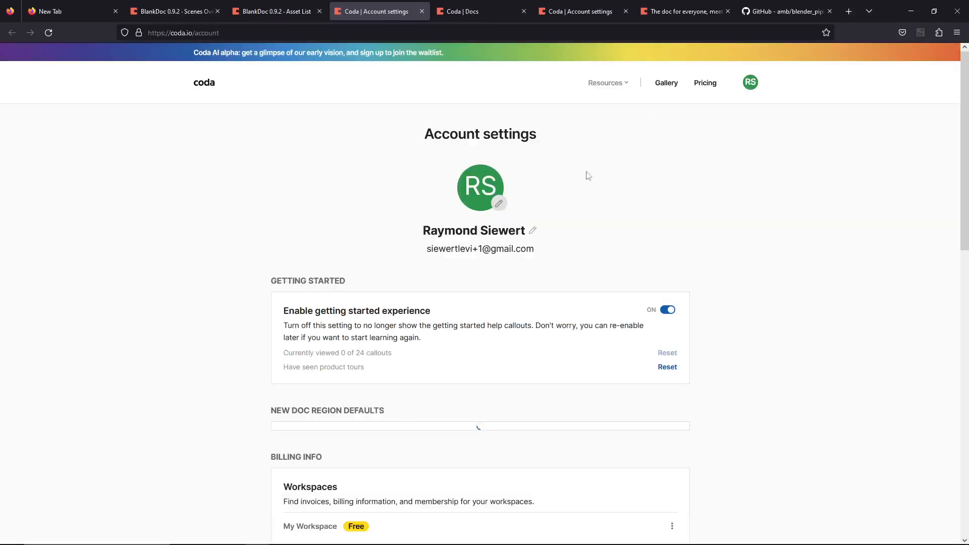
{"action": "scroll", "coordinate": [547, 180], "scroll_direction": "down", "scroll_amount": 20}
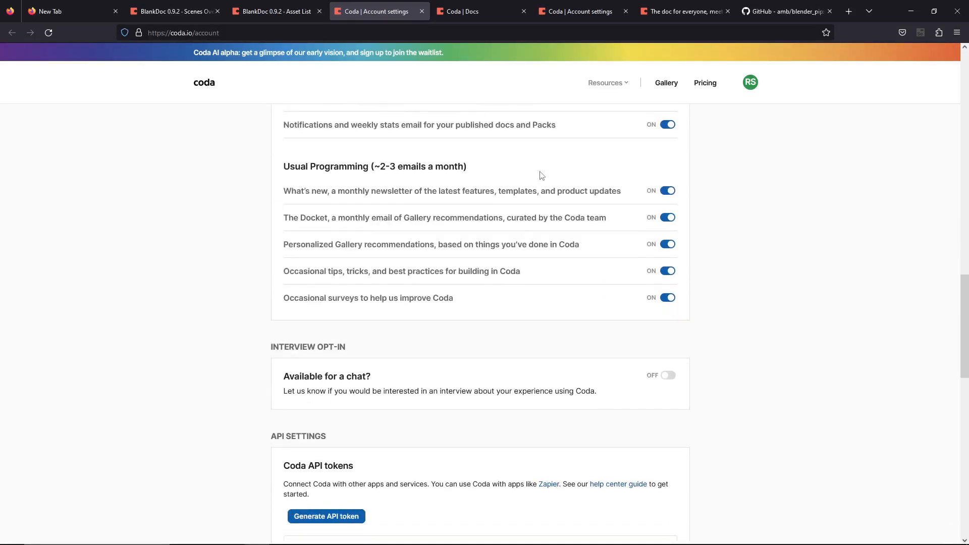
{"action": "left_click", "coordinate": [661, 346]}
{"action": "left_click", "coordinate": [671, 363]}
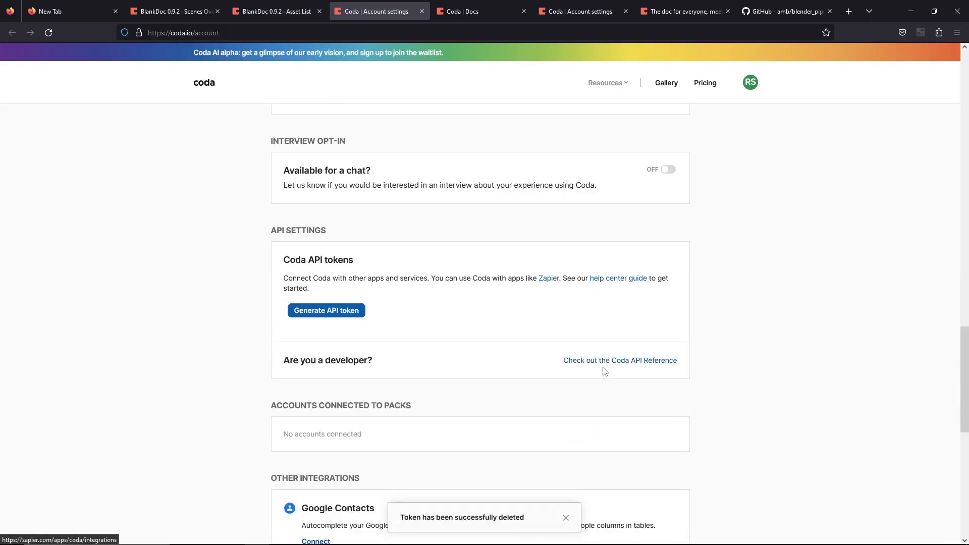
Generate a new unrestricted API token named AcessReadWrite and copy it.
{"action": "left_click", "coordinate": [351, 314]}
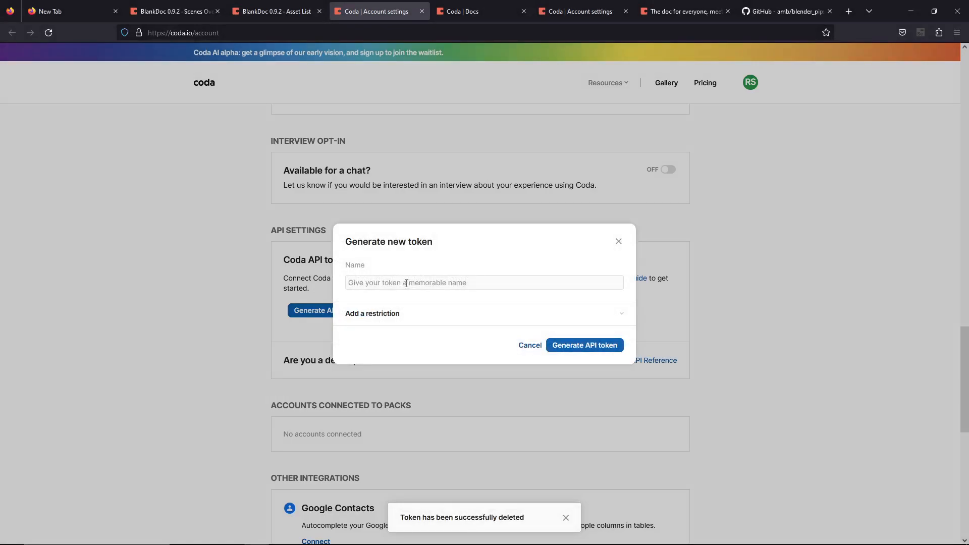
{"action": "type", "text": "AcessReadWri"}
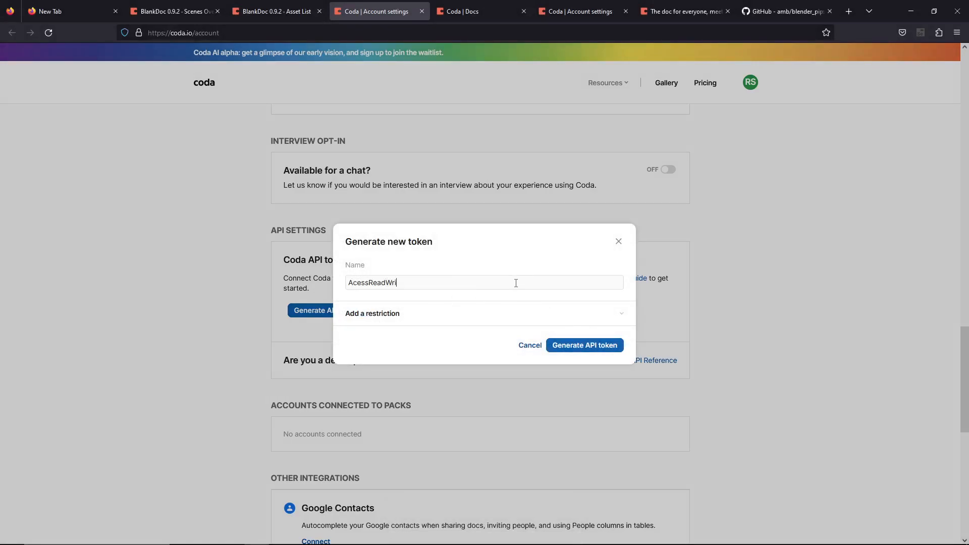
{"action": "type", "text": "te"}
{"action": "left_click", "coordinate": [585, 346]}
{"action": "left_click", "coordinate": [637, 352]}
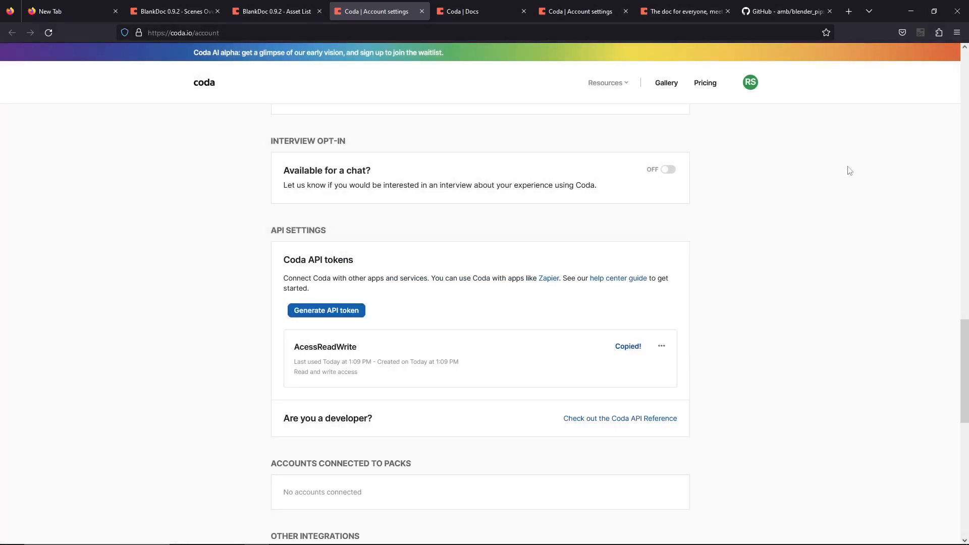
Switch to Blender and paste the copied token as the API key in the Coda Integration settings.
{"action": "left_click_drag", "start_coordinate": [886, 11], "coordinate": [887, 26]}
{"action": "left_click", "coordinate": [291, 126]}
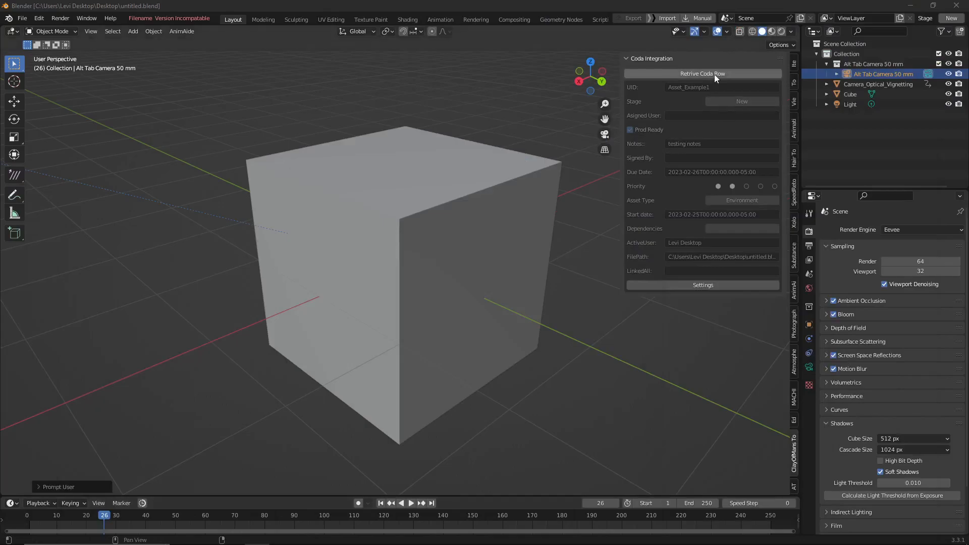
{"action": "left_click", "coordinate": [682, 286]}
{"action": "left_click", "coordinate": [685, 281]}
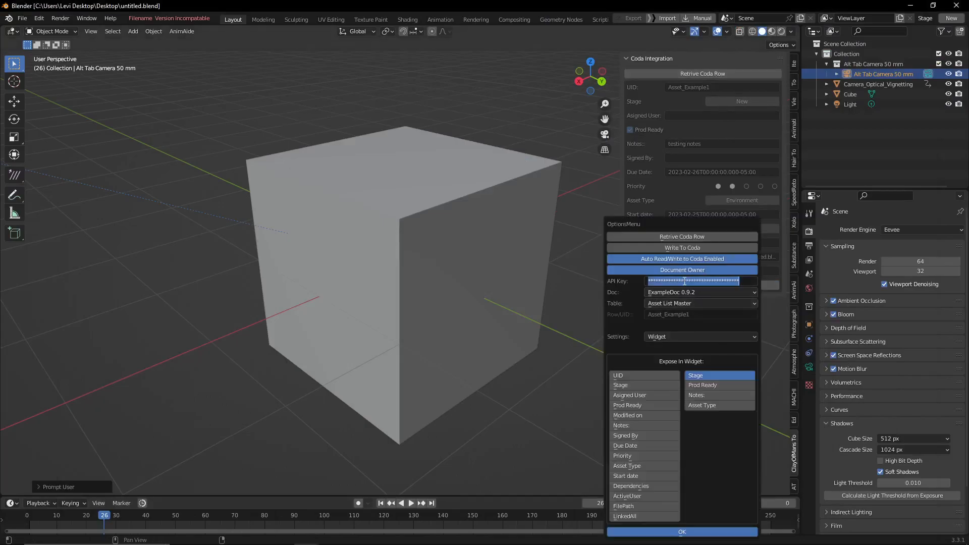
{"action": "key", "text": "ctrl+v"}
{"action": "key", "text": "Return"}
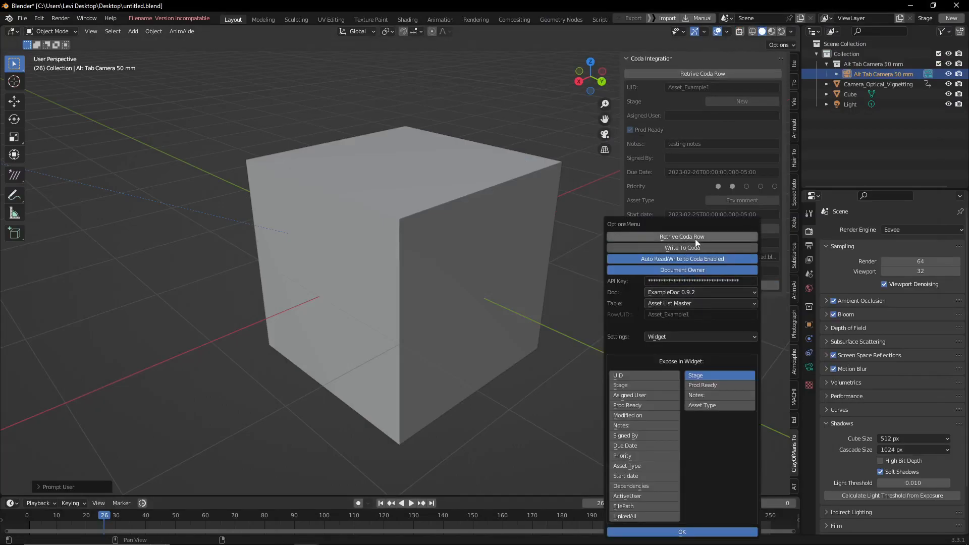
Retrieve the Coda row for Asset_Example1 from the Asset List Master table, dismissing the warning and repositioning the options dialog.
{"action": "left_click", "coordinate": [695, 237]}
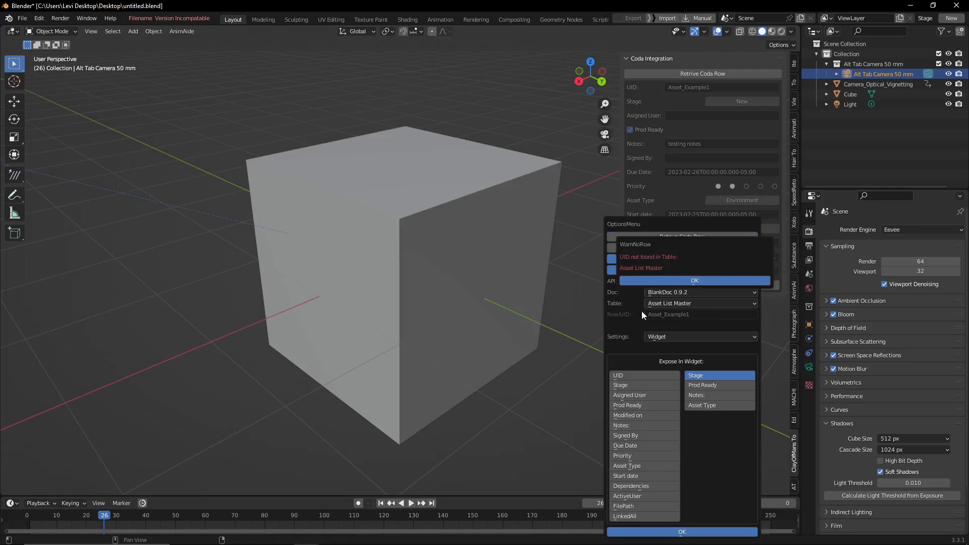
{"action": "left_click", "coordinate": [659, 281]}
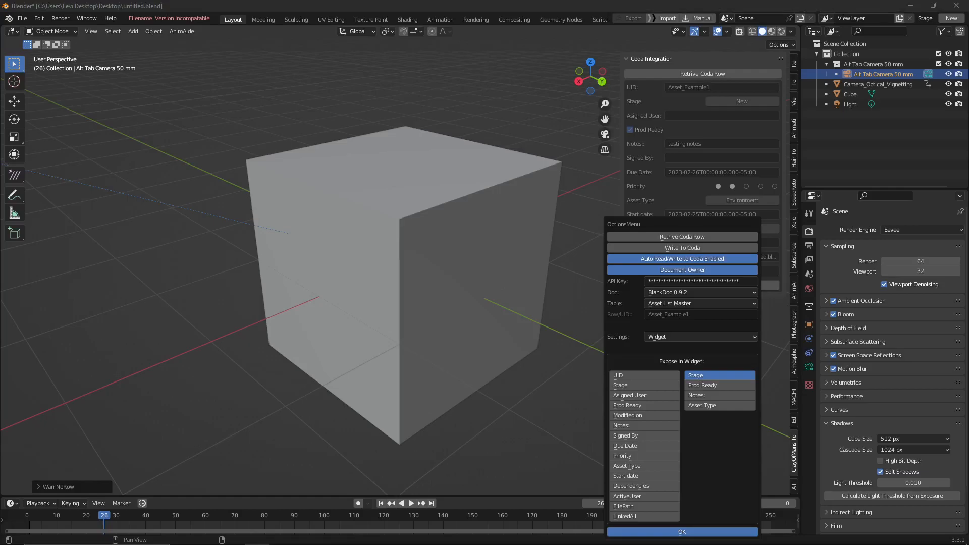
{"action": "left_click_drag", "start_coordinate": [0, 58], "coordinate": [513, 18]}
{"action": "left_click_drag", "start_coordinate": [711, 224], "coordinate": [507, 160]}
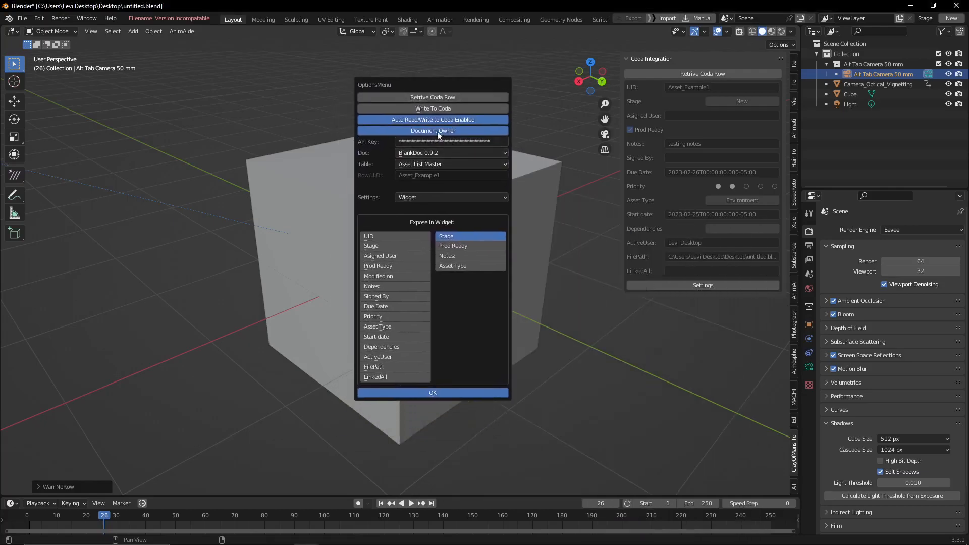
{"action": "left_click_drag", "start_coordinate": [434, 90], "coordinate": [464, 85]}
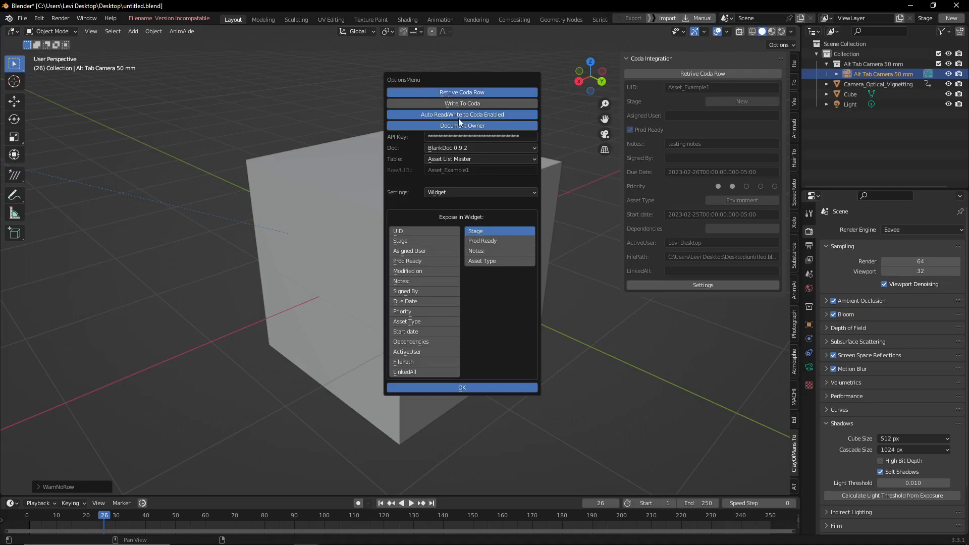
Switch the add-on's settings display to Primary.
{"action": "left_click", "coordinate": [479, 192]}
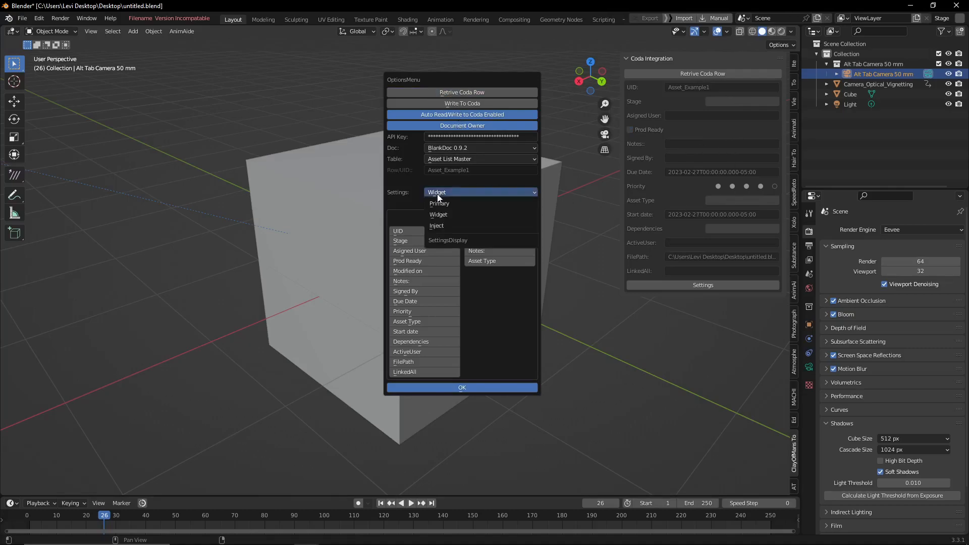
{"action": "left_click", "coordinate": [450, 207]}
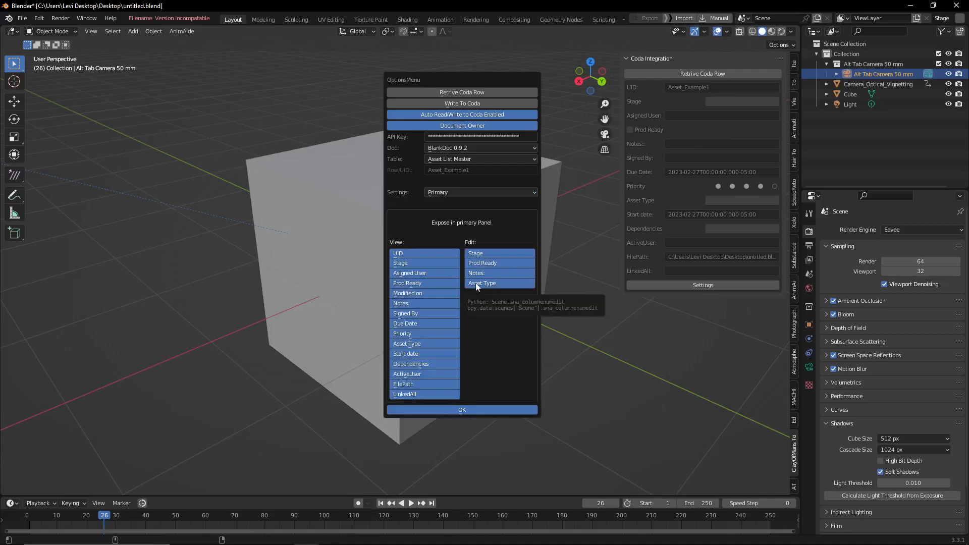